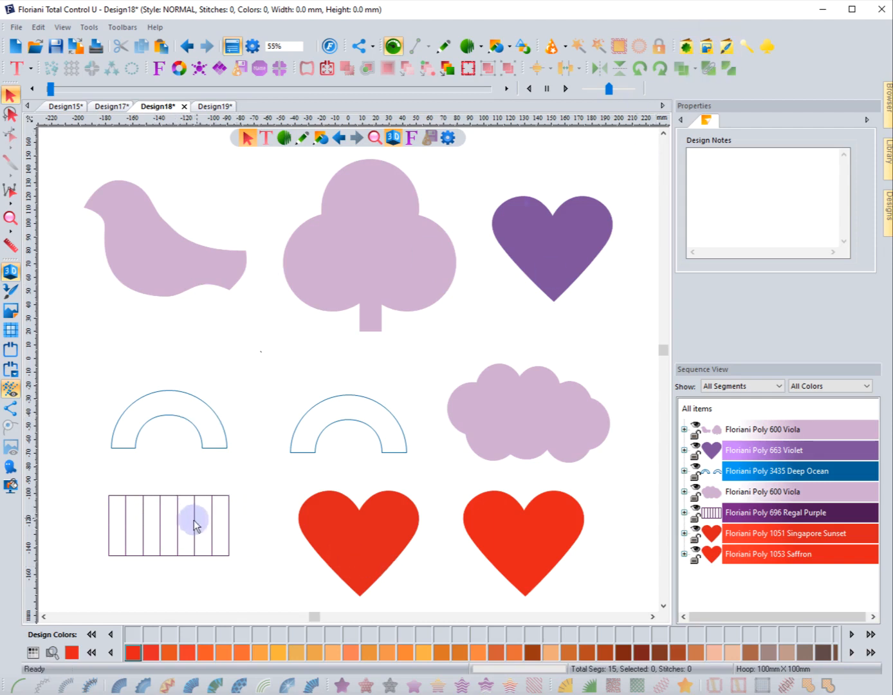
Convert the filled bird artwork to an appliqué with a satin edge
{"action": "left_click", "coordinate": [137, 295]}
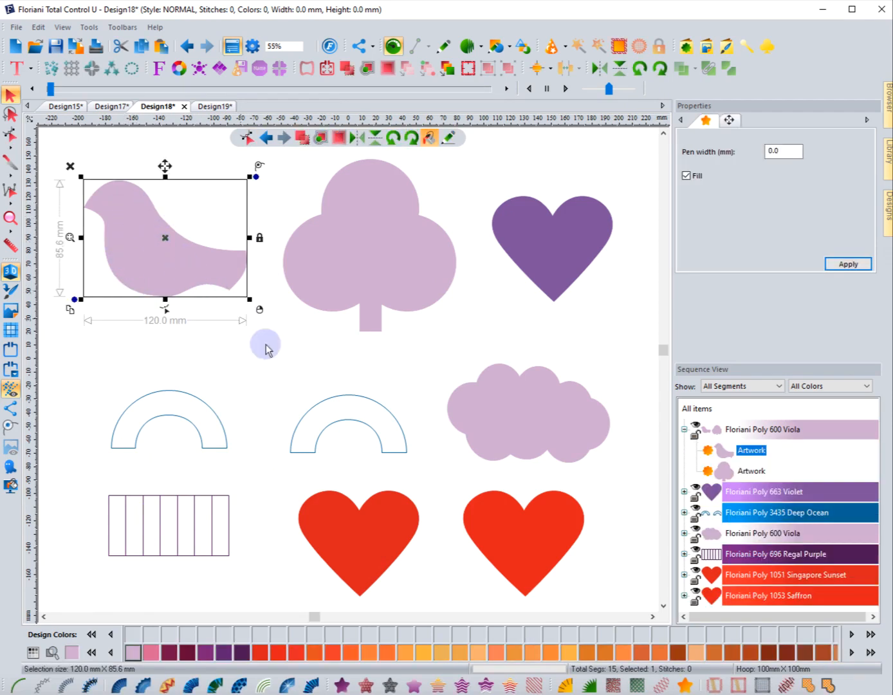
{"action": "left_click", "coordinate": [593, 685]}
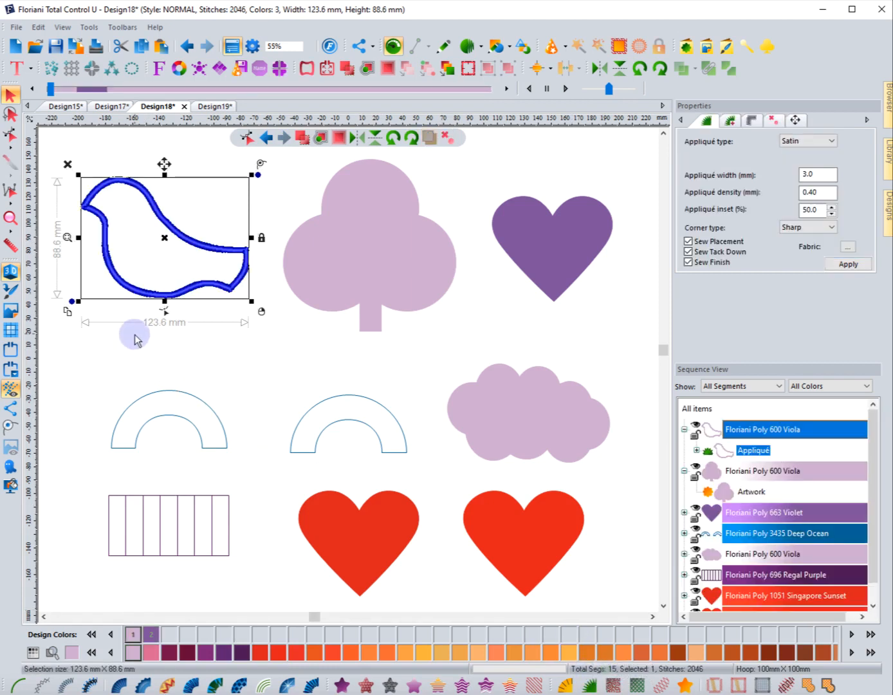
{"action": "left_click", "coordinate": [135, 333]}
{"action": "left_click", "coordinate": [83, 211]}
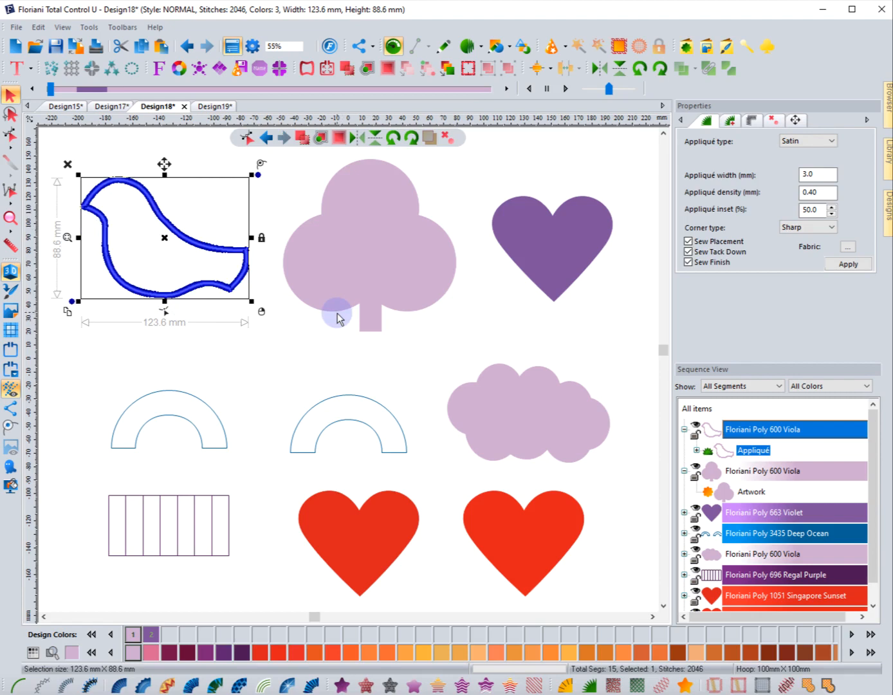
Convert the bird to a single run outline, then change it back to an appliqué
{"action": "left_click", "coordinate": [16, 685]}
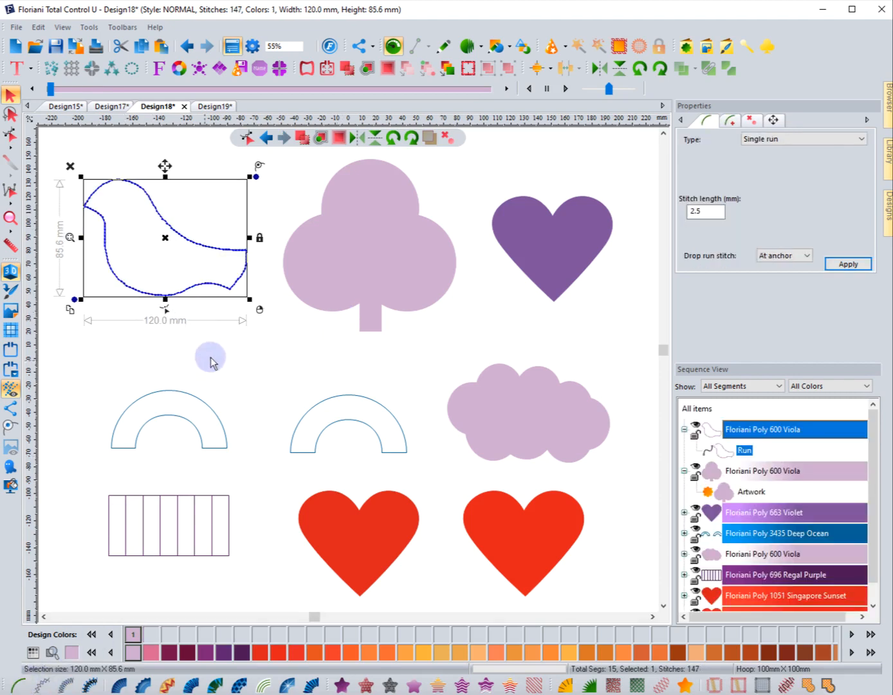
{"action": "left_click", "coordinate": [247, 339]}
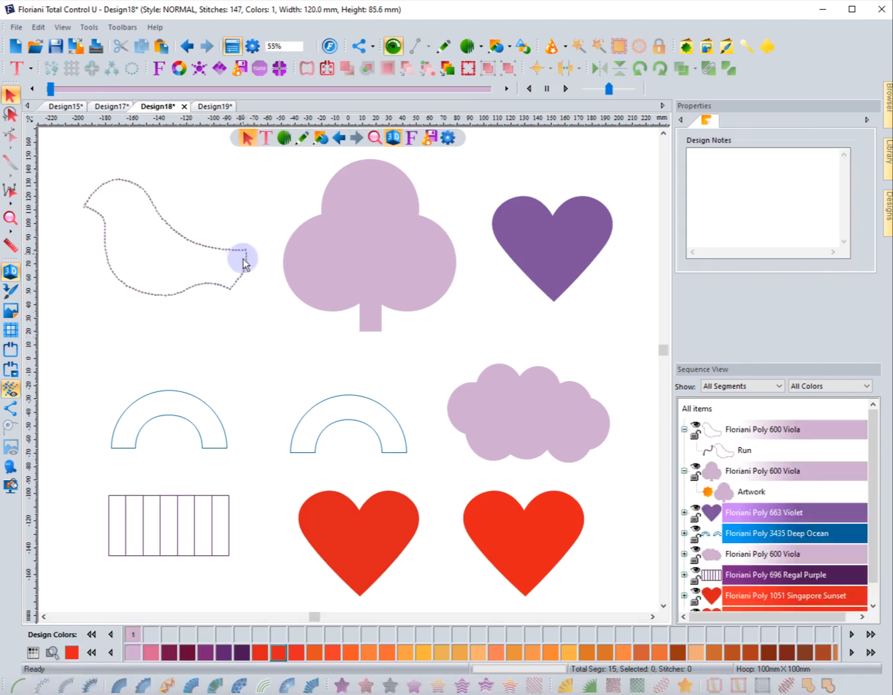
{"action": "left_click", "coordinate": [219, 287]}
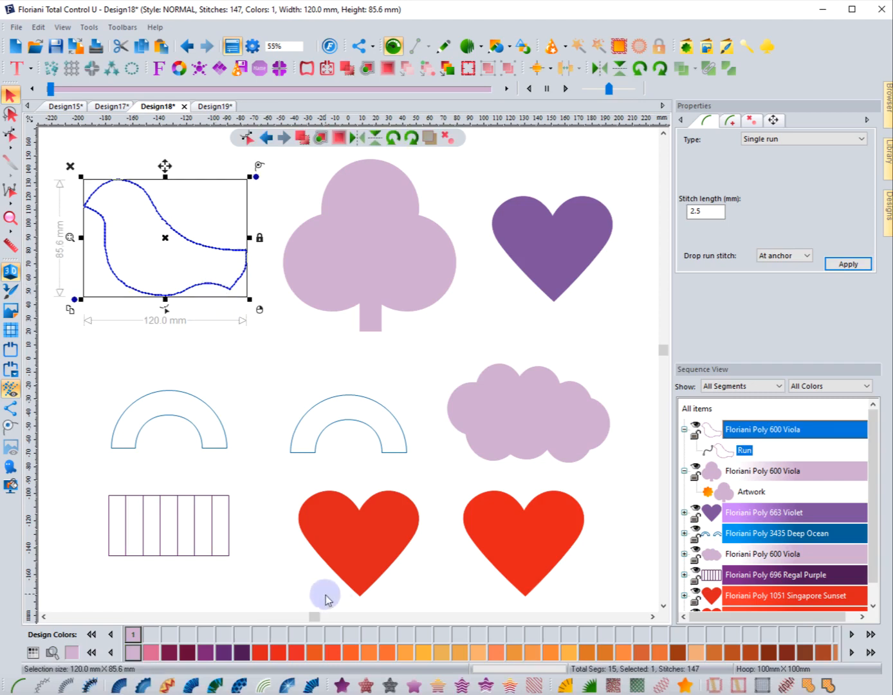
{"action": "left_click", "coordinate": [590, 684]}
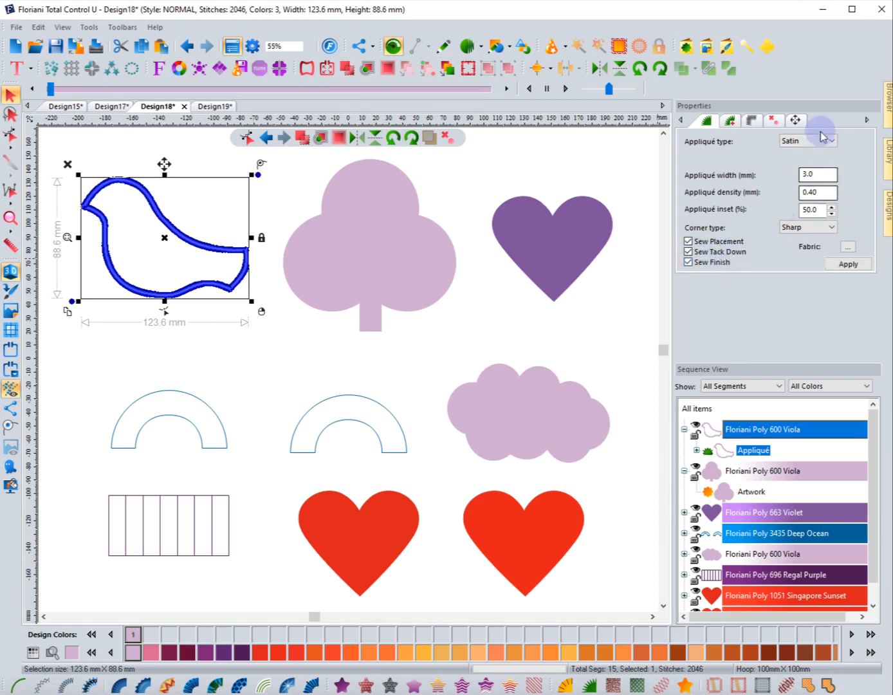
Change the bird's appliqué type to Blanket and reselect the bird
{"action": "left_click", "coordinate": [797, 142]}
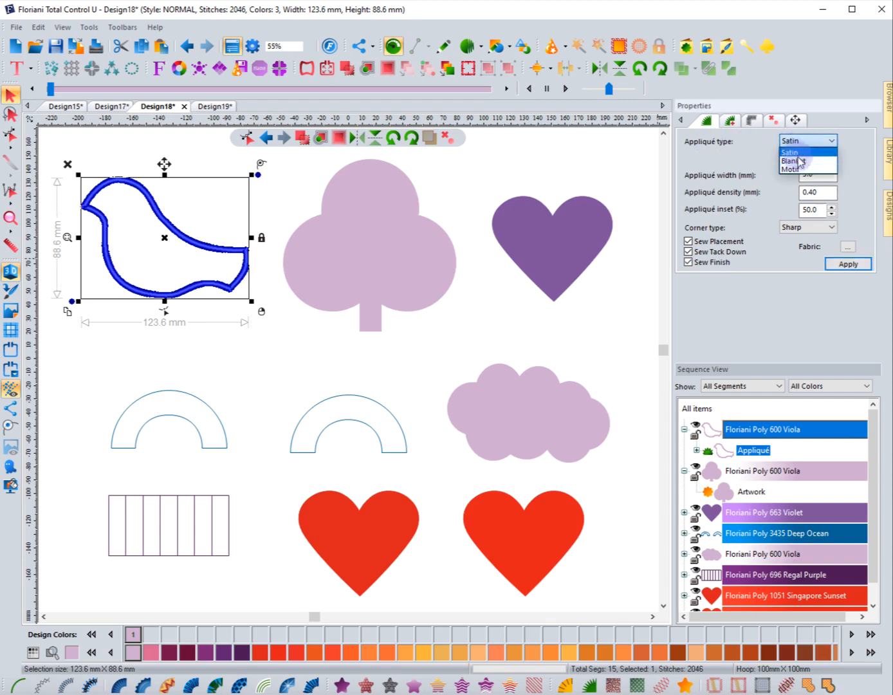
{"action": "left_click", "coordinate": [797, 161]}
{"action": "left_click", "coordinate": [843, 263]}
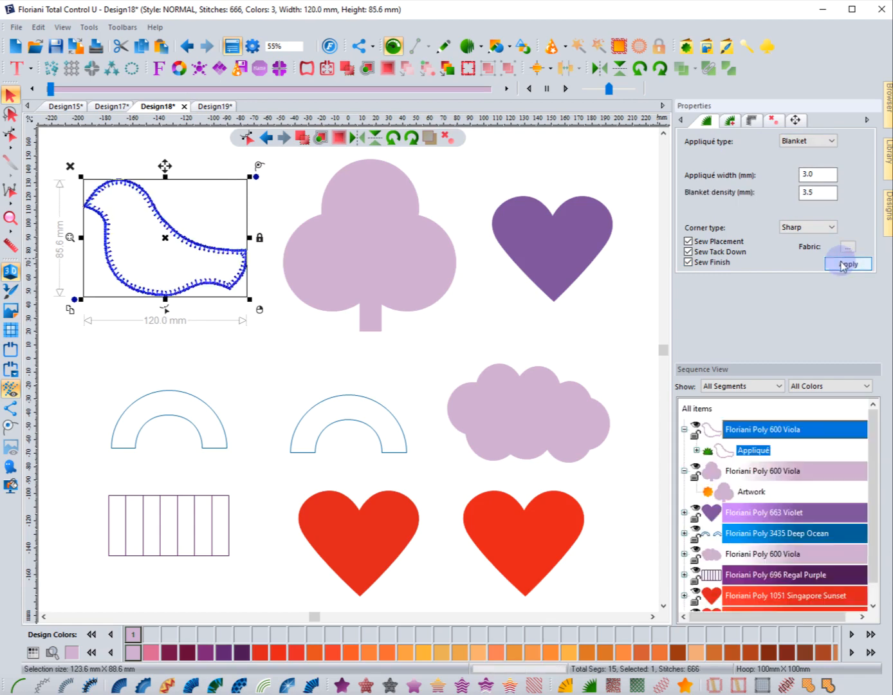
{"action": "left_click", "coordinate": [283, 354]}
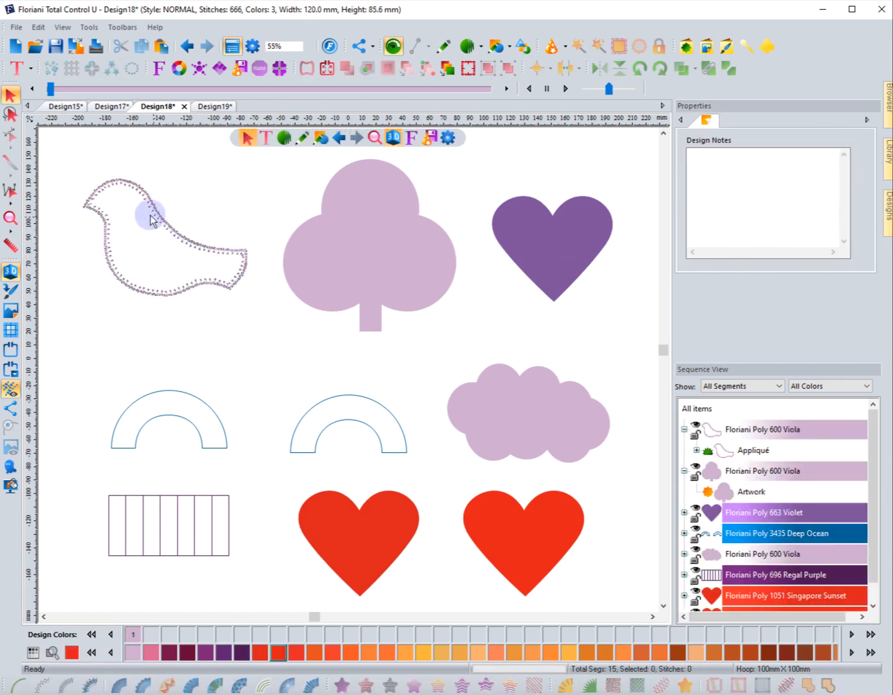
{"action": "left_click", "coordinate": [103, 253]}
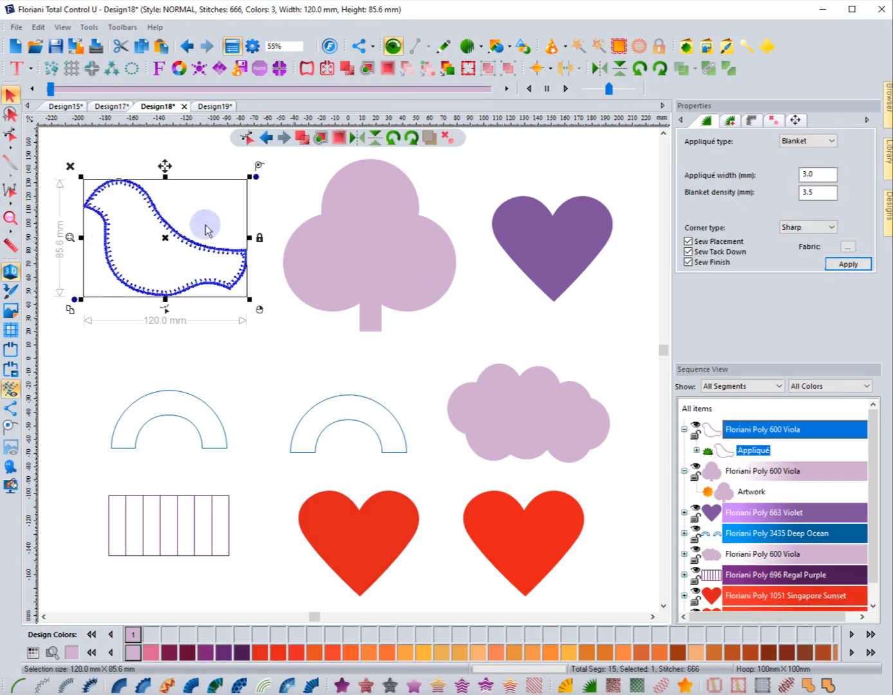
Change the bird's appliqué type to Motif using motif 201
{"action": "left_click", "coordinate": [807, 141]}
{"action": "left_click", "coordinate": [805, 171]}
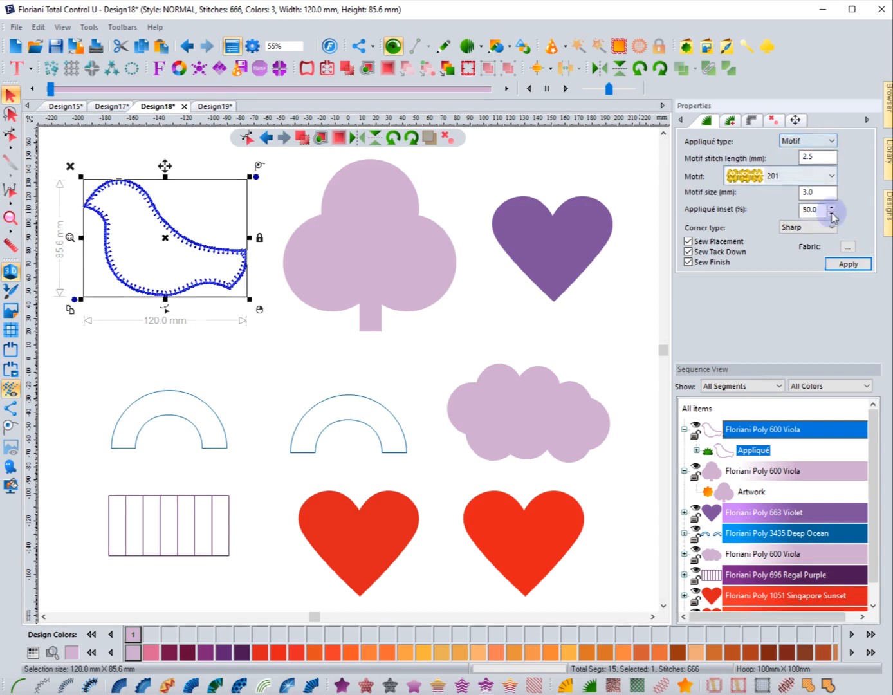
{"action": "left_click", "coordinate": [846, 264]}
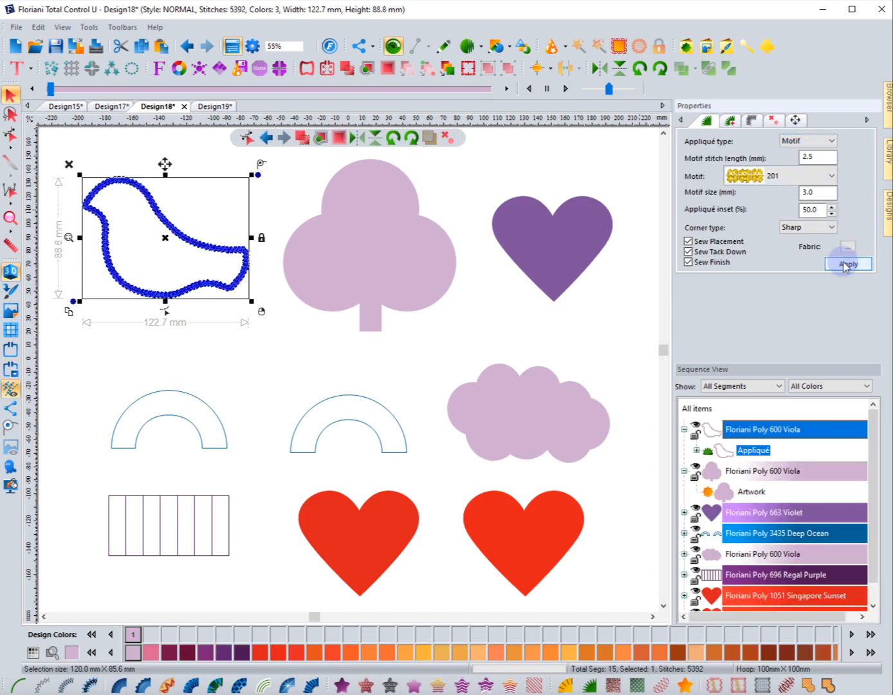
Set the bird's appliqué type to Satin and apply it
{"action": "left_click", "coordinate": [807, 140]}
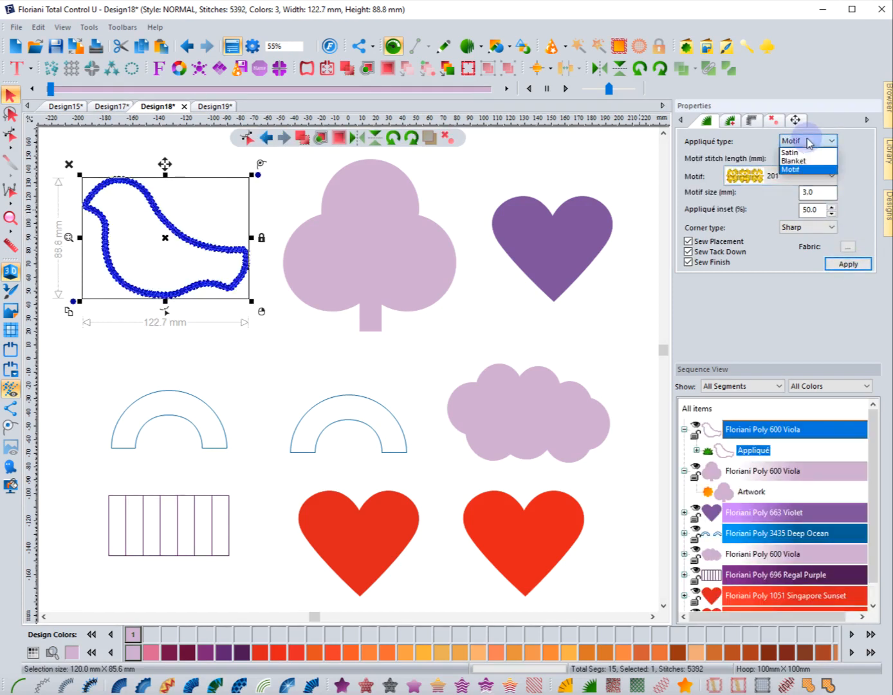
{"action": "left_click", "coordinate": [798, 153]}
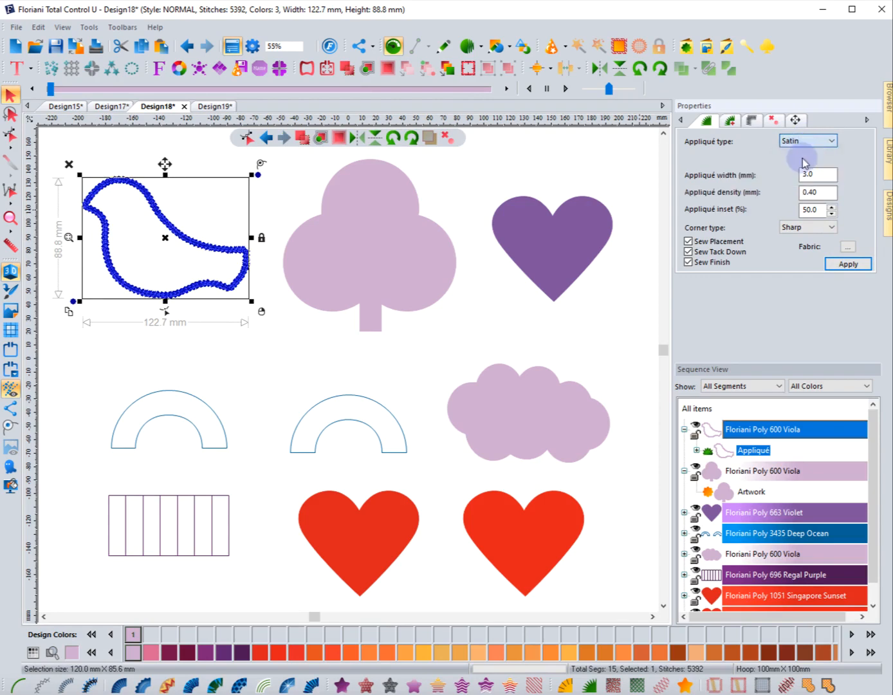
{"action": "left_click", "coordinate": [843, 262]}
{"action": "left_click", "coordinate": [309, 341]}
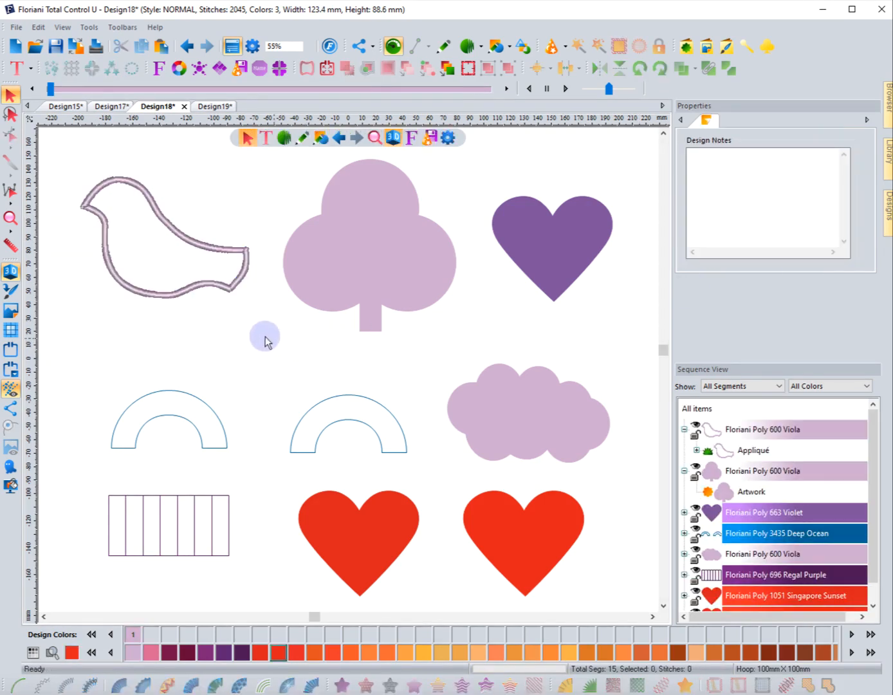
Convert the tree artwork to an Auto Stipple fill
{"action": "left_click", "coordinate": [202, 297]}
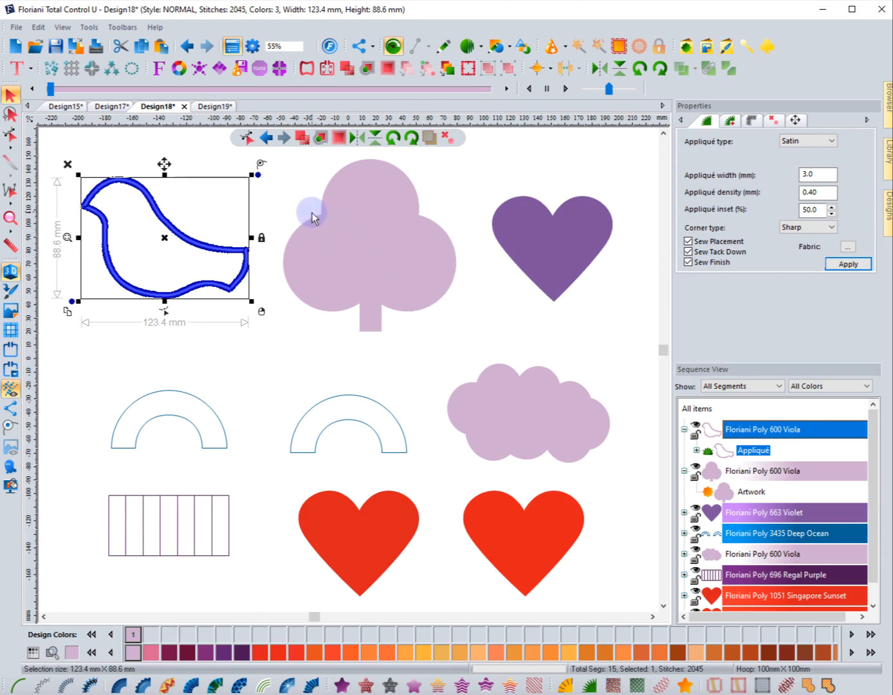
{"action": "left_click", "coordinate": [278, 314]}
{"action": "left_click", "coordinate": [300, 299]}
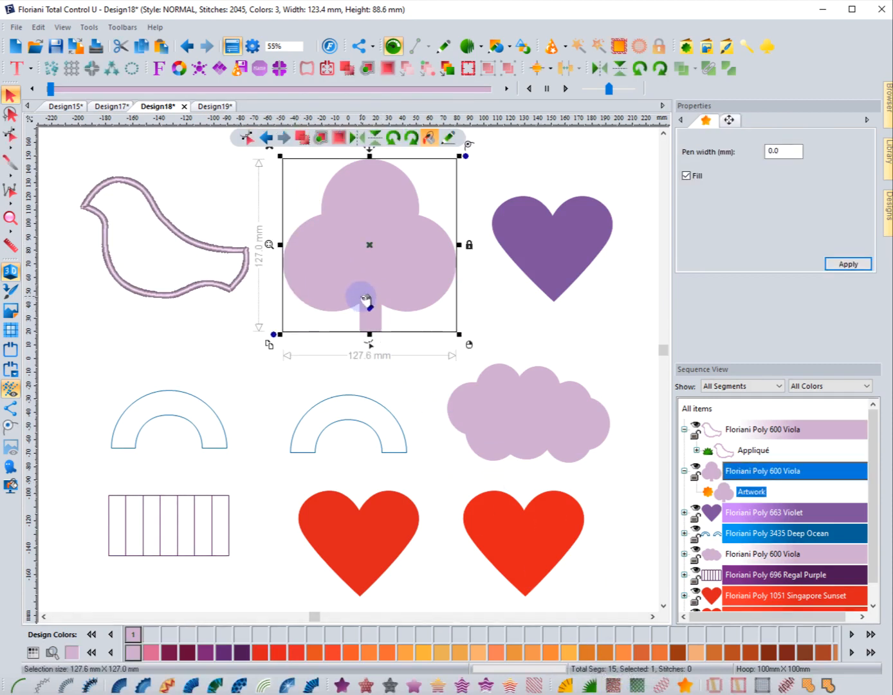
{"action": "left_click", "coordinate": [612, 684]}
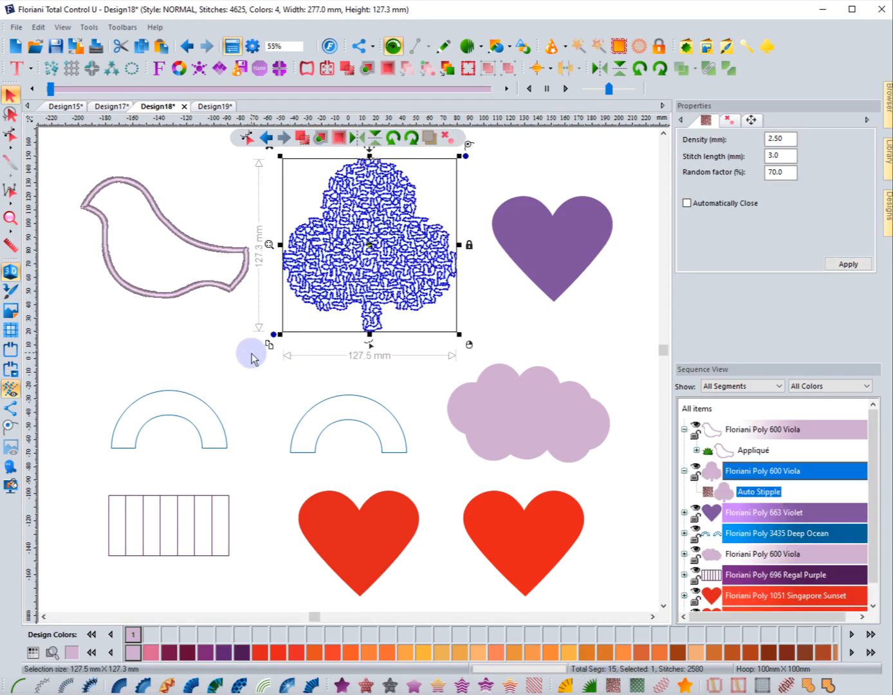
{"action": "left_click", "coordinate": [252, 352]}
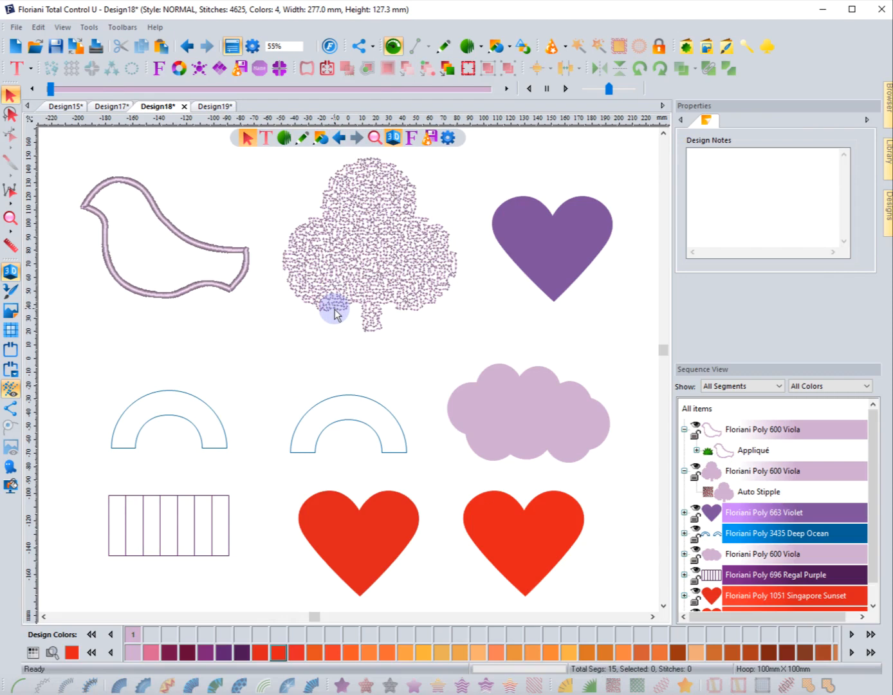
Paste a copy of the stippled tree in place and convert the copy to a run stitch outline
{"action": "left_click", "coordinate": [333, 314]}
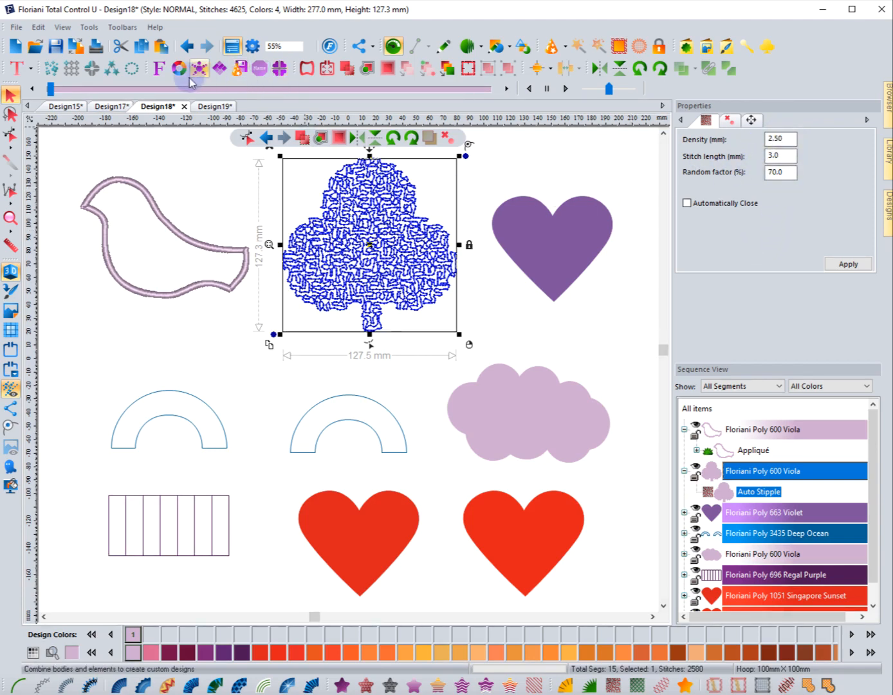
{"action": "left_click", "coordinate": [143, 54]}
{"action": "left_click", "coordinate": [162, 45]}
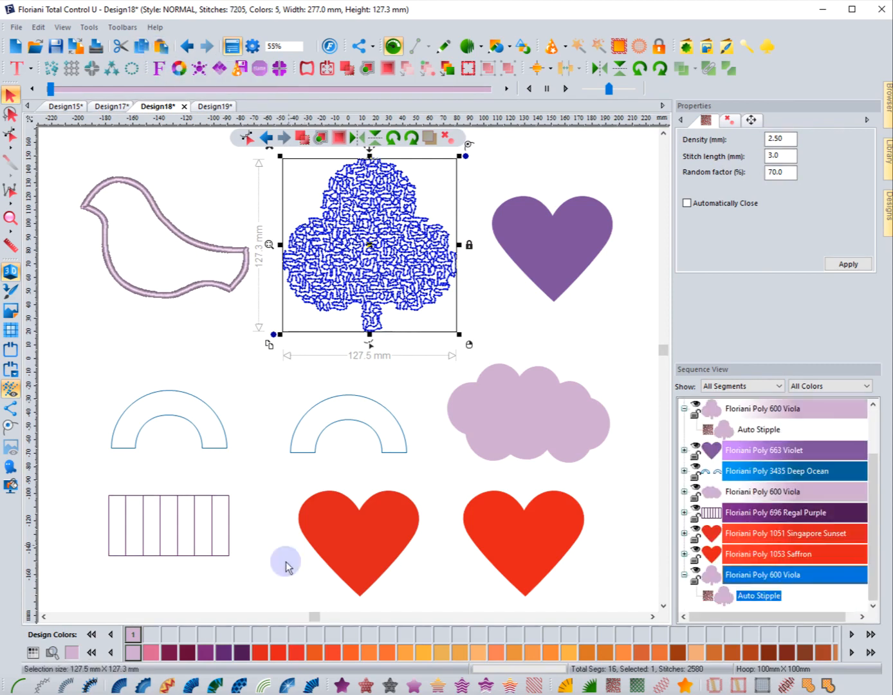
{"action": "left_click", "coordinate": [20, 684]}
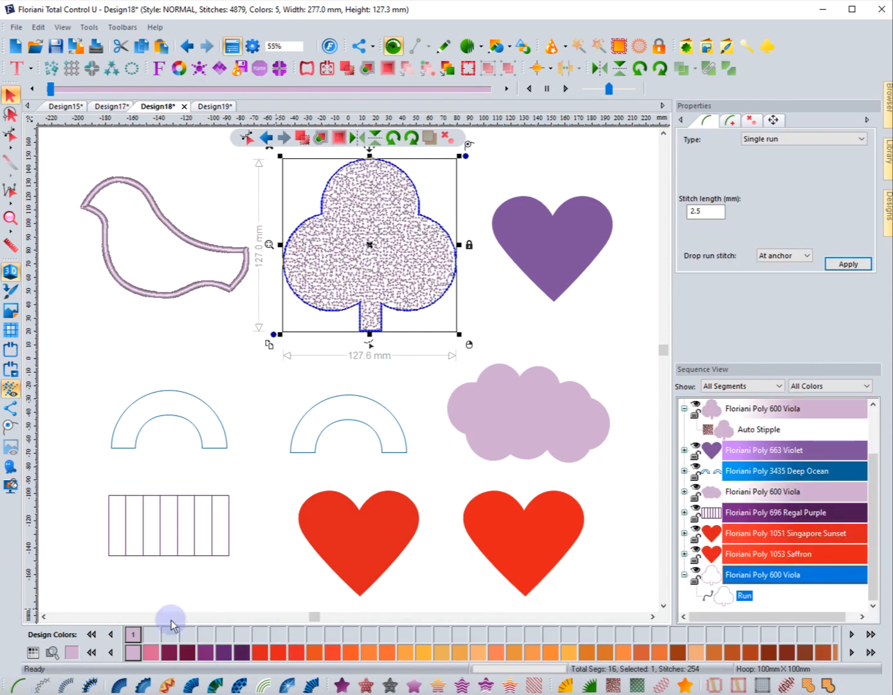
{"action": "left_click", "coordinate": [214, 384]}
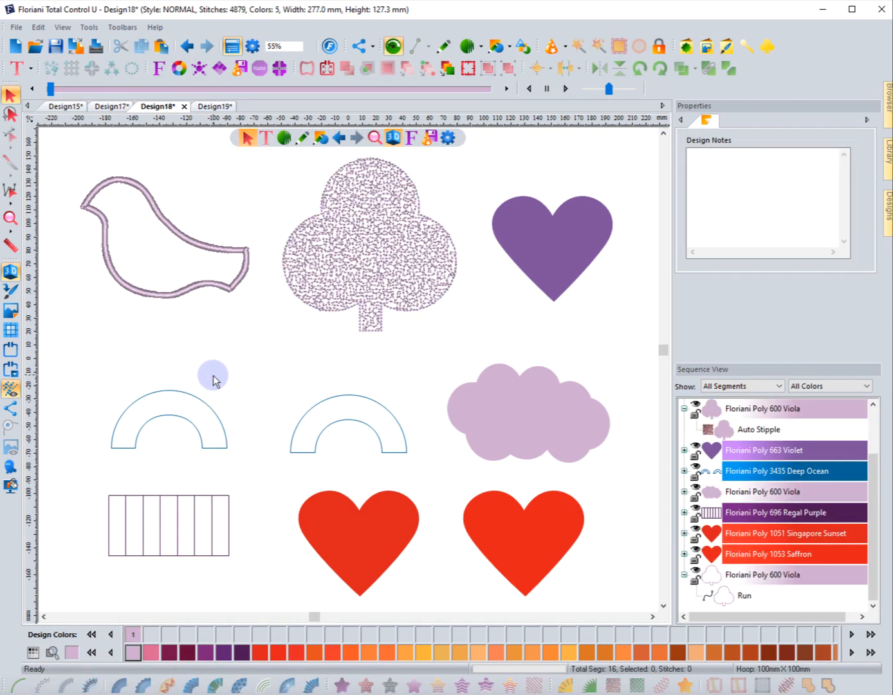
Convert the tree's run outline to a Steil stitch border
{"action": "left_click", "coordinate": [341, 316]}
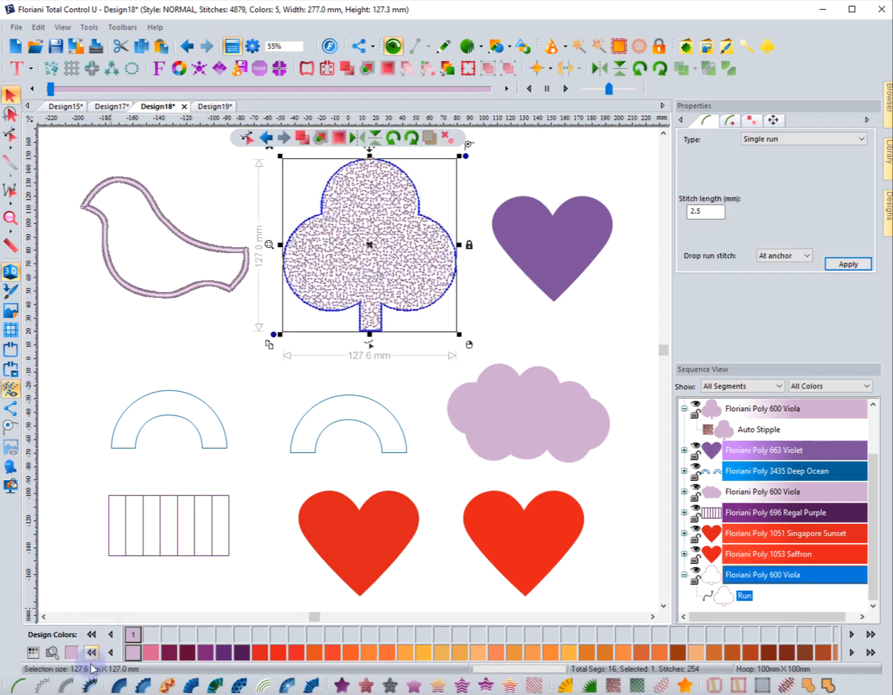
{"action": "left_click", "coordinate": [64, 684]}
{"action": "left_click", "coordinate": [10, 219]}
{"action": "left_click_drag", "start_coordinate": [272, 345], "coordinate": [477, 150]}
{"action": "left_click", "coordinate": [13, 96]}
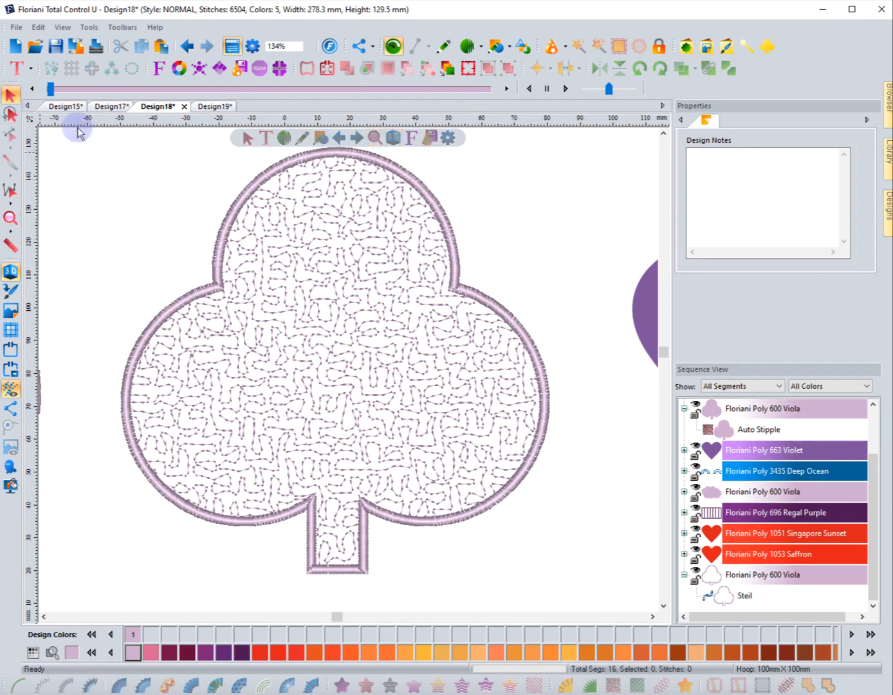
Set the density of the tree's stipple fill to 5 mm
{"action": "left_click", "coordinate": [234, 216]}
{"action": "left_click", "coordinate": [334, 264]}
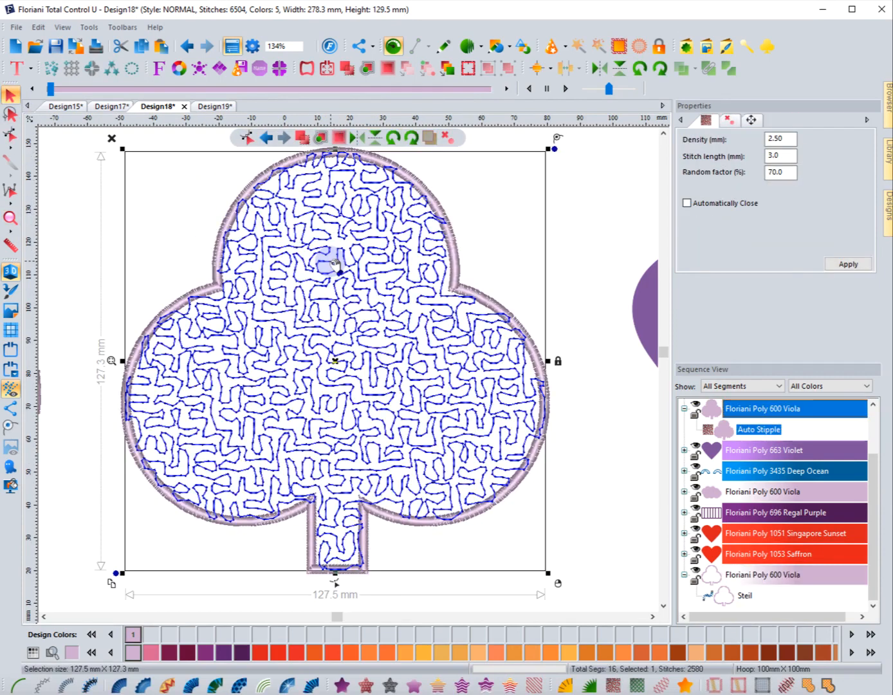
{"action": "left_click_drag", "start_coordinate": [797, 137], "coordinate": [747, 140]}
{"action": "type", "text": "5"}
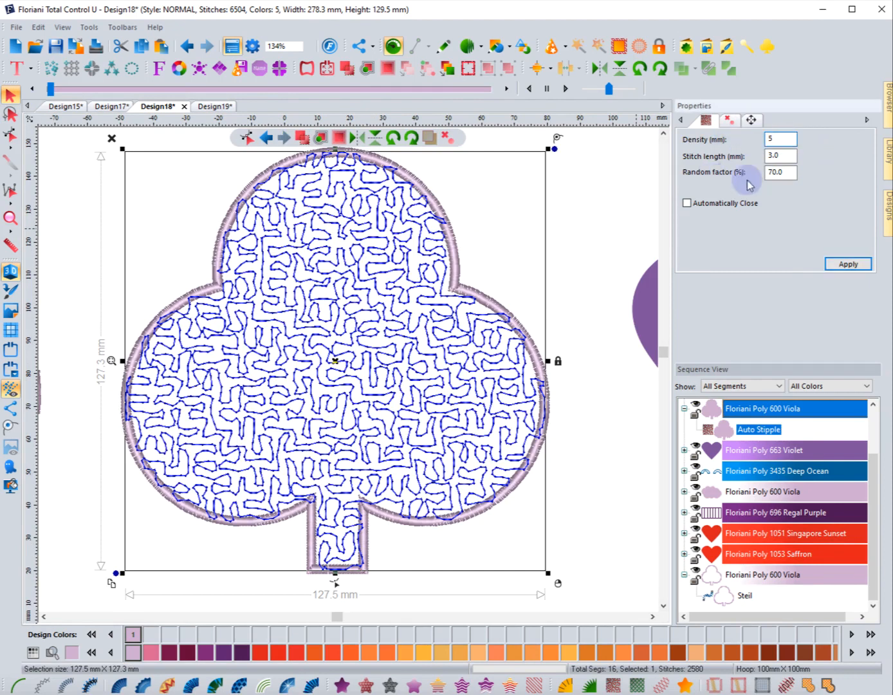
{"action": "left_click", "coordinate": [839, 262]}
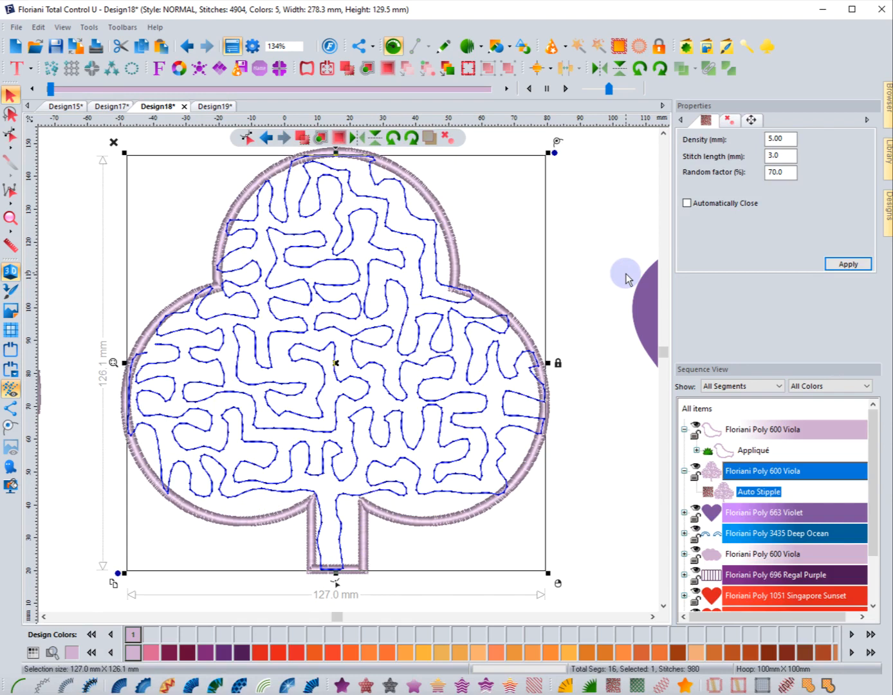
Set the random factor of the tree's stipple fill to 50%
{"action": "left_click_drag", "start_coordinate": [784, 172], "coordinate": [748, 172]}
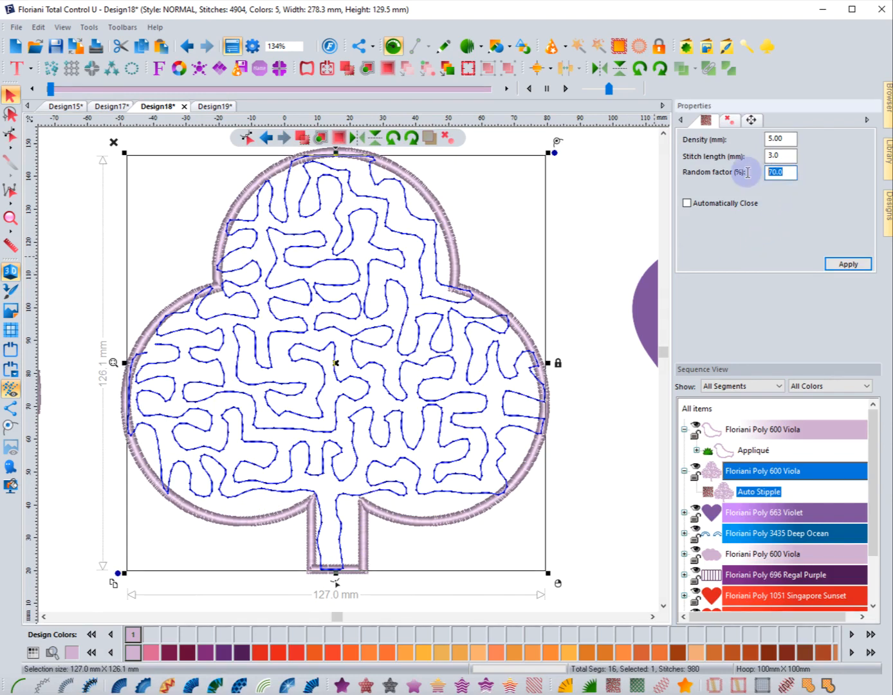
{"action": "type", "text": "50"}
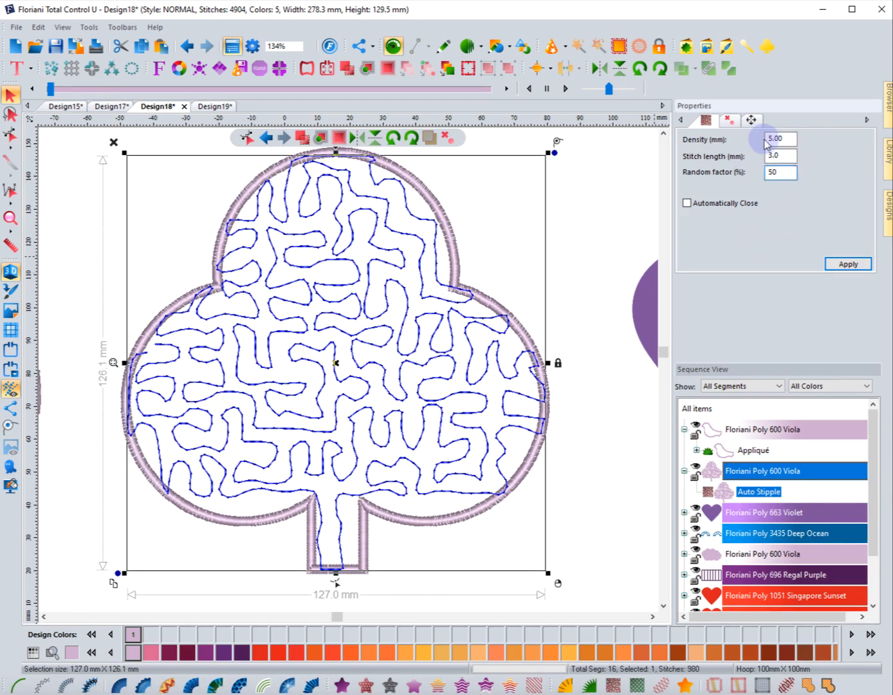
{"action": "left_click", "coordinate": [840, 262]}
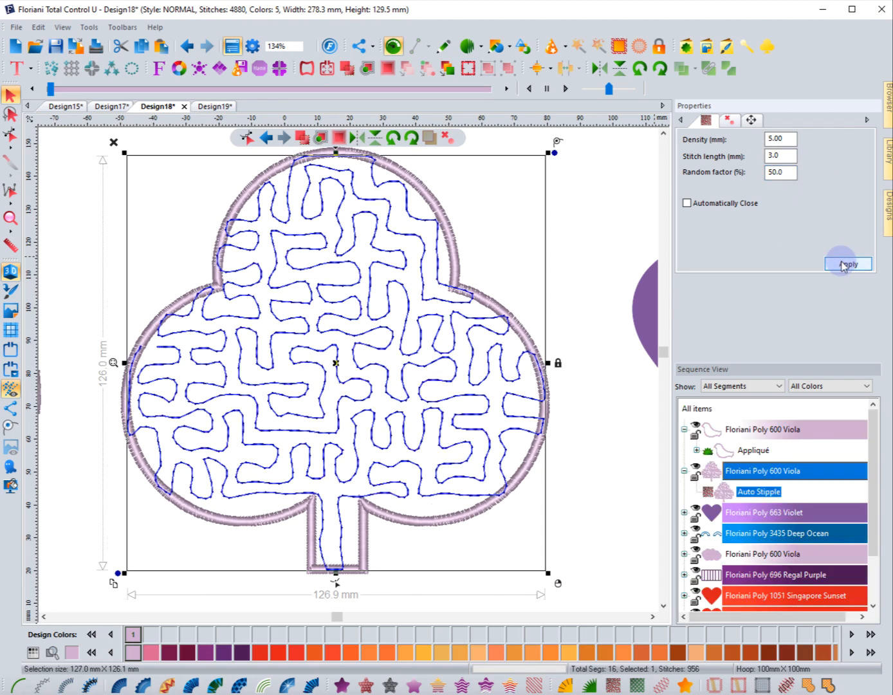
Lower the random factor of the tree's stipple fill to 25%
{"action": "left_click_drag", "start_coordinate": [782, 171], "coordinate": [749, 177]}
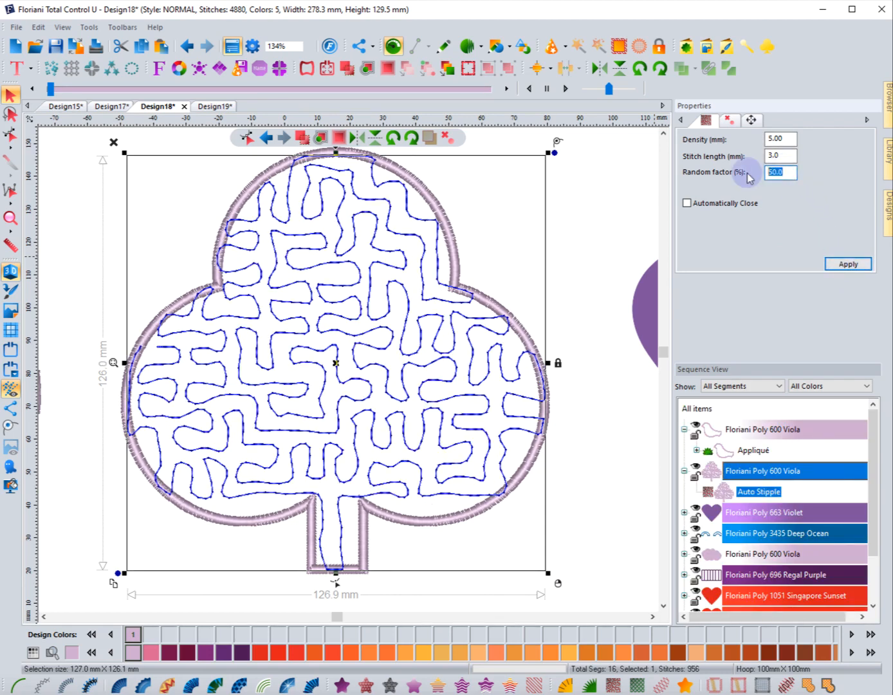
{"action": "type", "text": "25"}
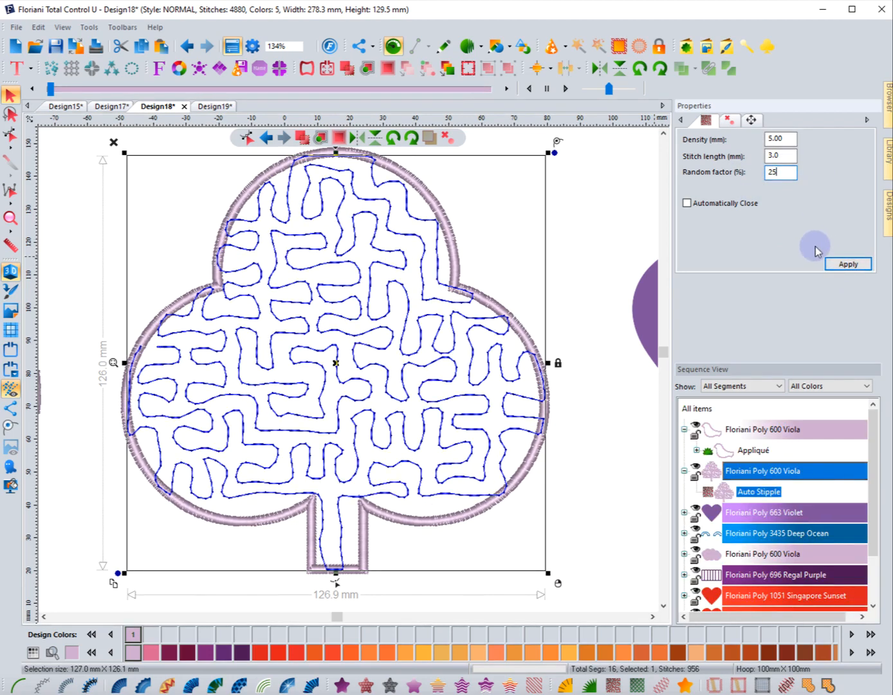
{"action": "left_click", "coordinate": [838, 263]}
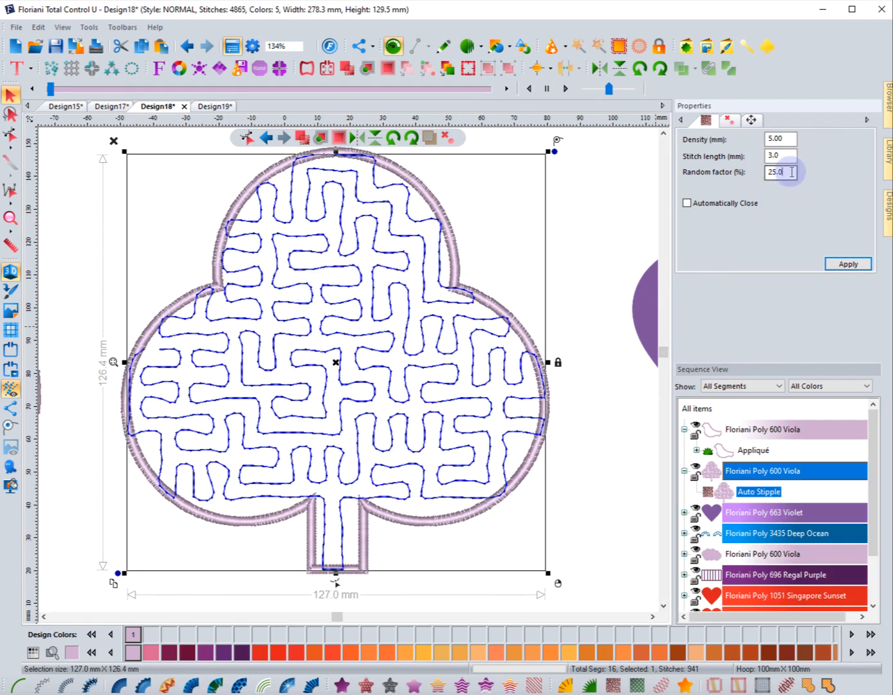
Lower the random factor of the tree's stipple fill to 5%, and check the fill with the tree deselected
{"action": "left_click_drag", "start_coordinate": [791, 172], "coordinate": [739, 185]}
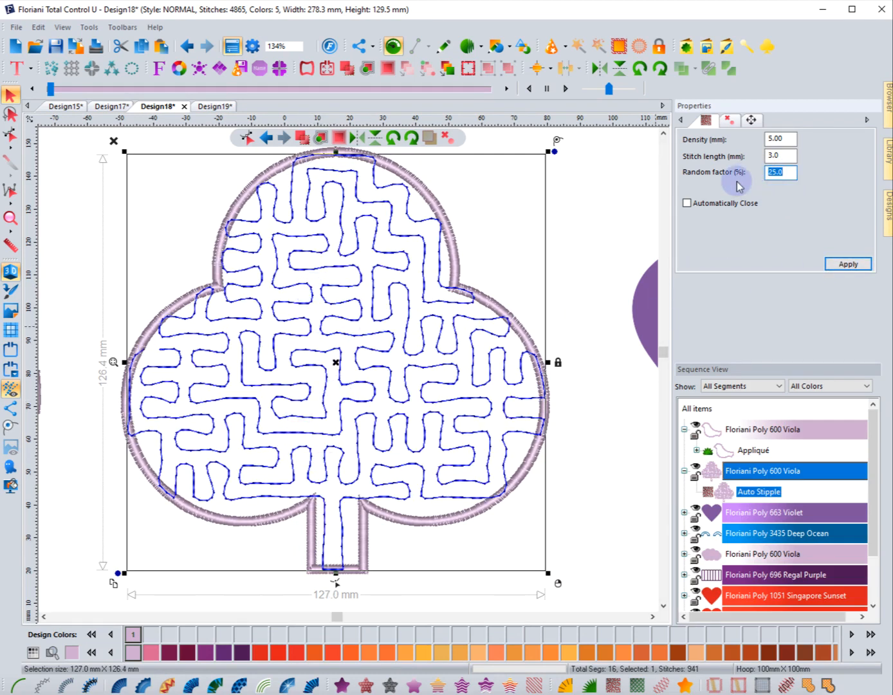
{"action": "left_click", "coordinate": [842, 262]}
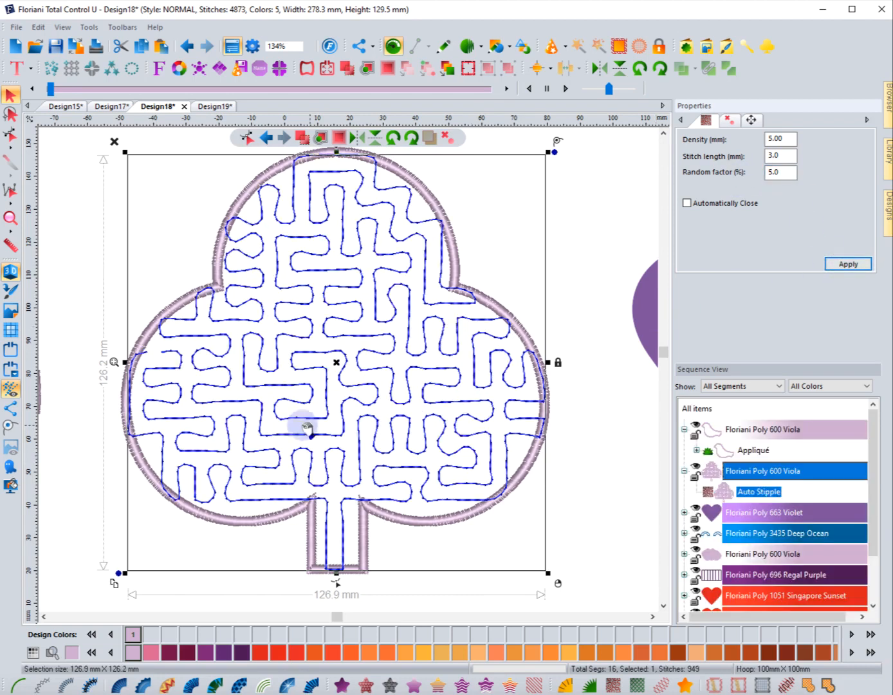
{"action": "left_click", "coordinate": [577, 241]}
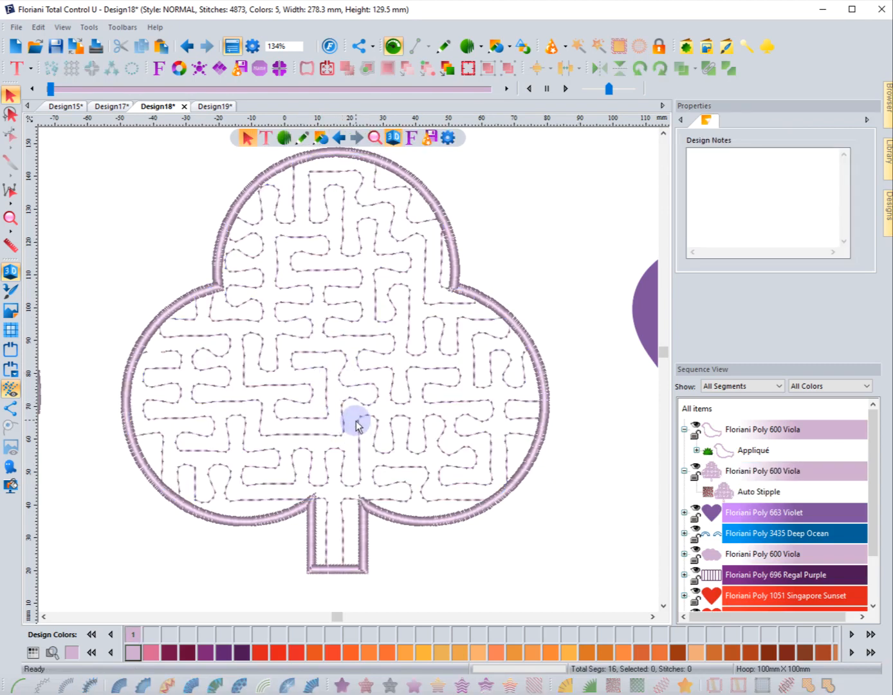
{"action": "left_click", "coordinate": [346, 370]}
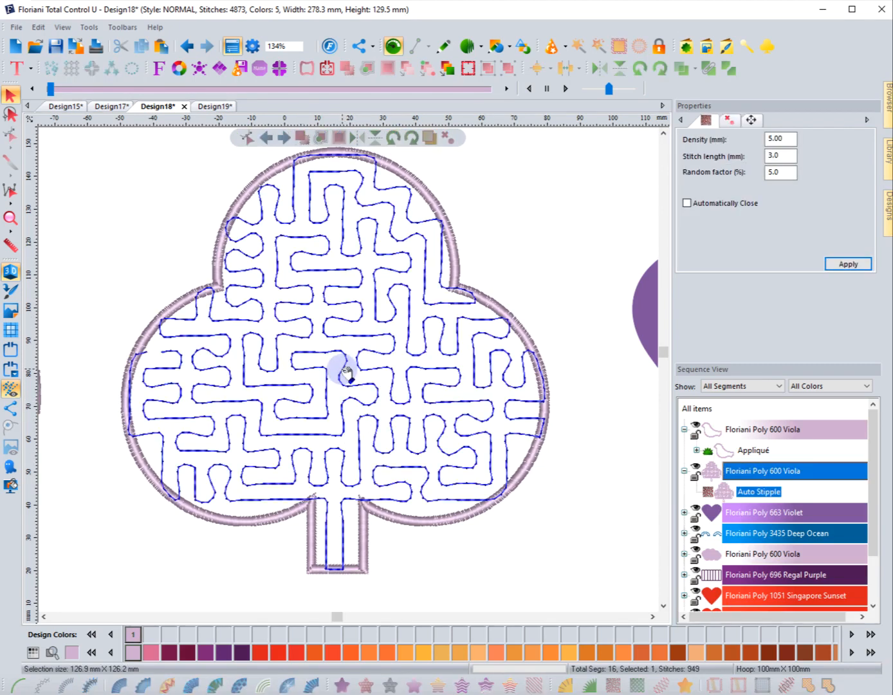
{"action": "left_click", "coordinate": [567, 483]}
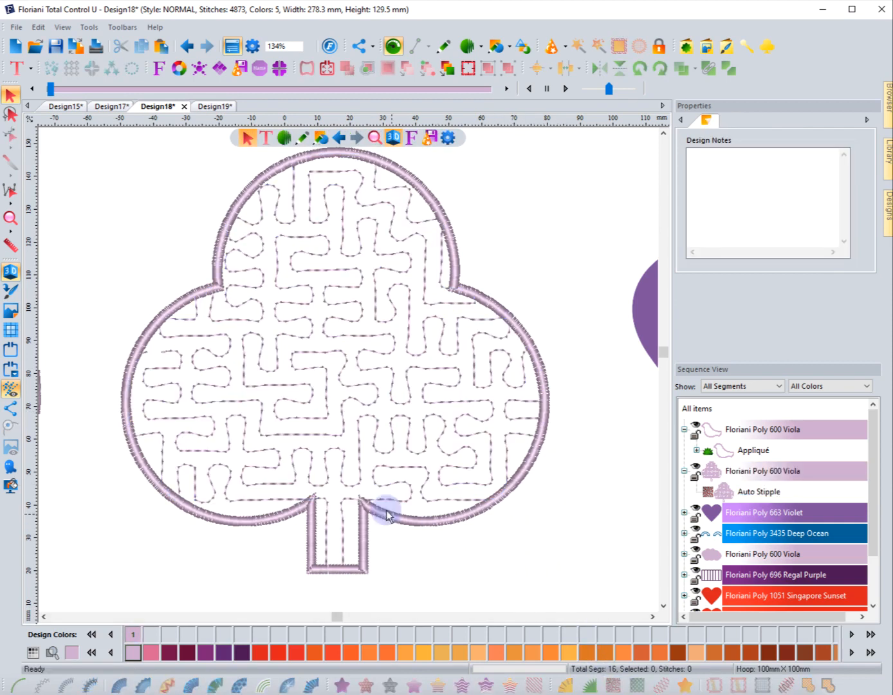
{"action": "left_click", "coordinate": [336, 481]}
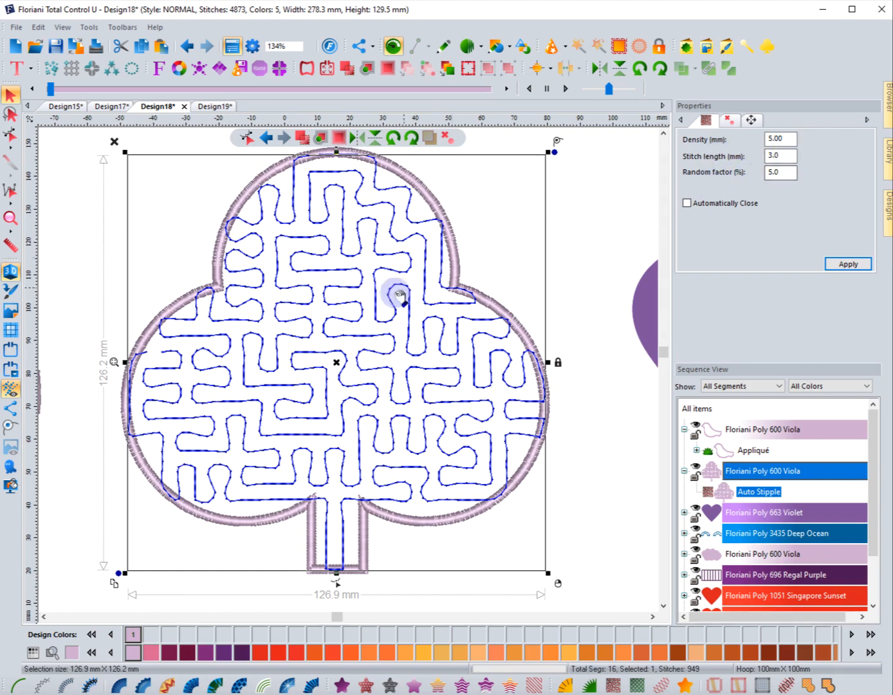
{"action": "left_click", "coordinate": [594, 487]}
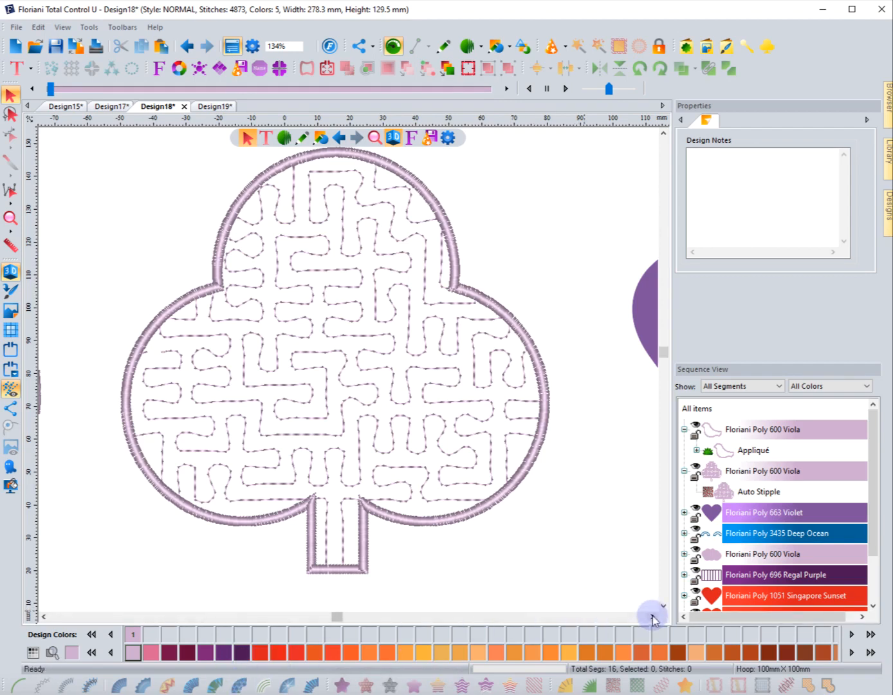
Convert the violet heart artwork to a Cross Stitch fill
{"action": "scroll", "coordinate": [649, 614], "scroll_direction": "right", "scroll_amount": 5}
{"action": "scroll", "coordinate": [650, 614], "scroll_direction": "right", "scroll_amount": 3}
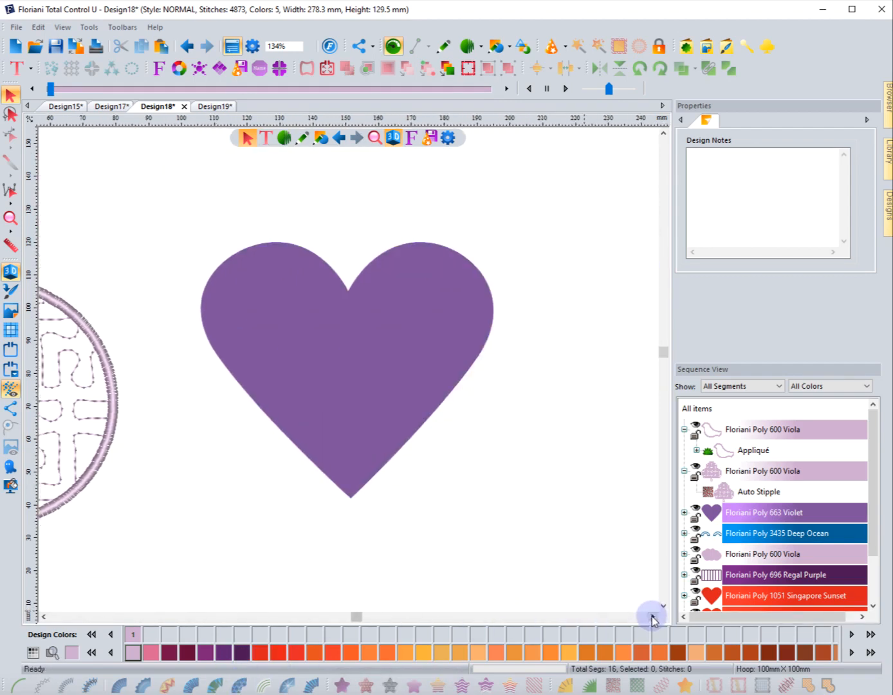
{"action": "left_click", "coordinate": [400, 452]}
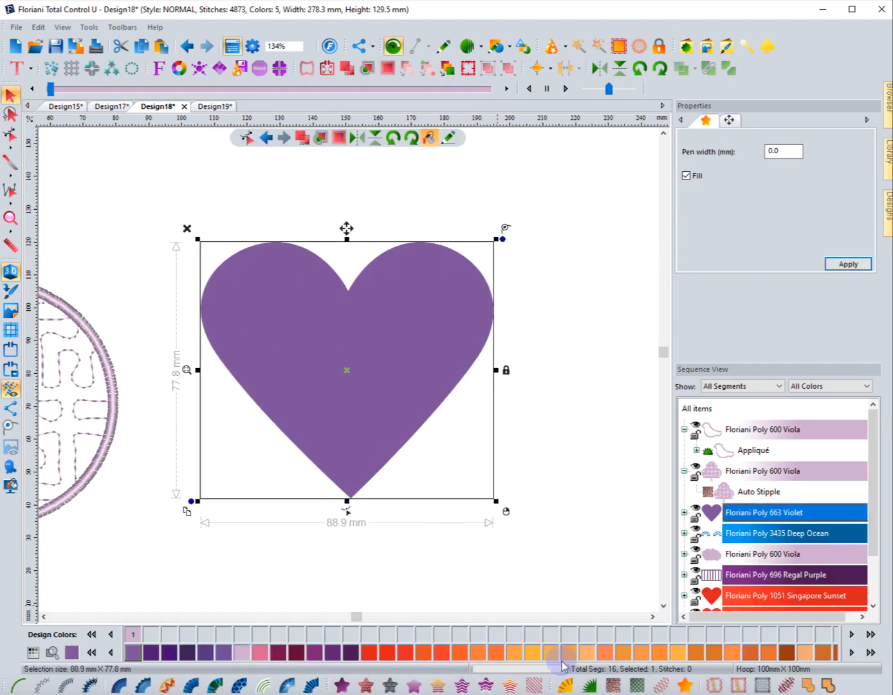
{"action": "left_click", "coordinate": [636, 686]}
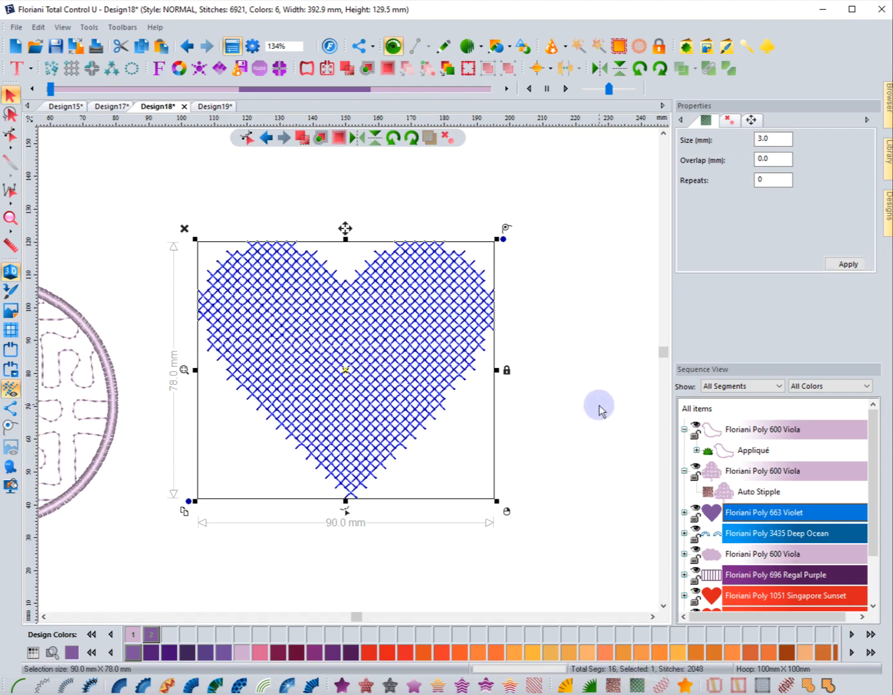
{"action": "left_click", "coordinate": [599, 410]}
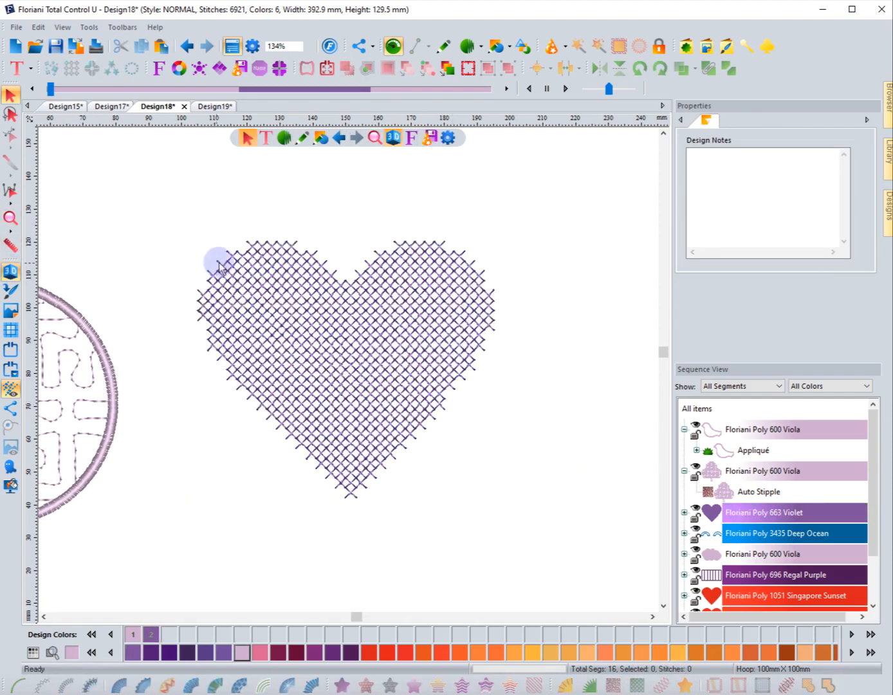
Duplicate the cross stitch heart in place and convert the copy to a Cross Stitch Outline
{"action": "left_click", "coordinate": [499, 316]}
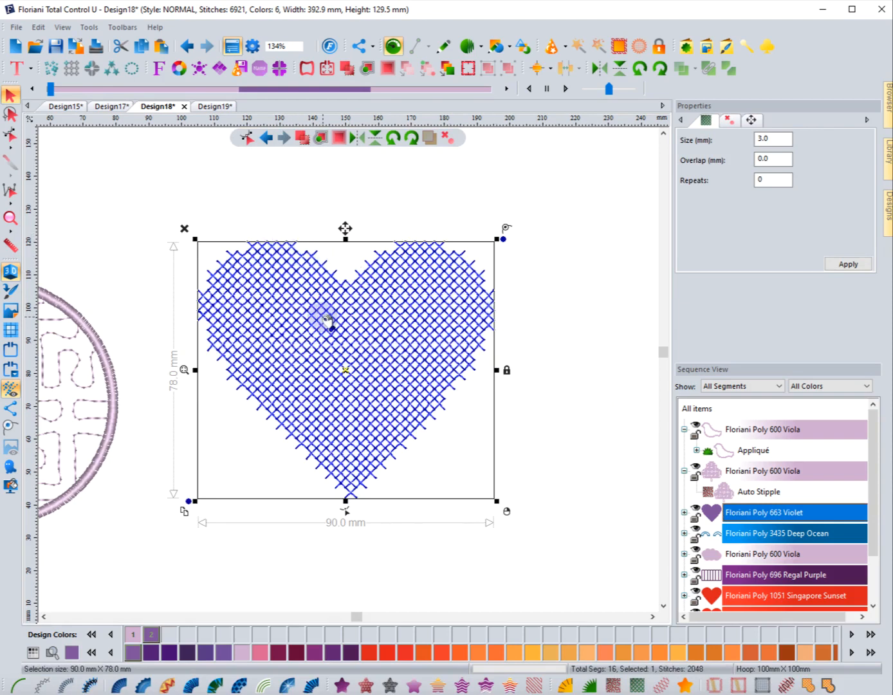
{"action": "left_click", "coordinate": [138, 49]}
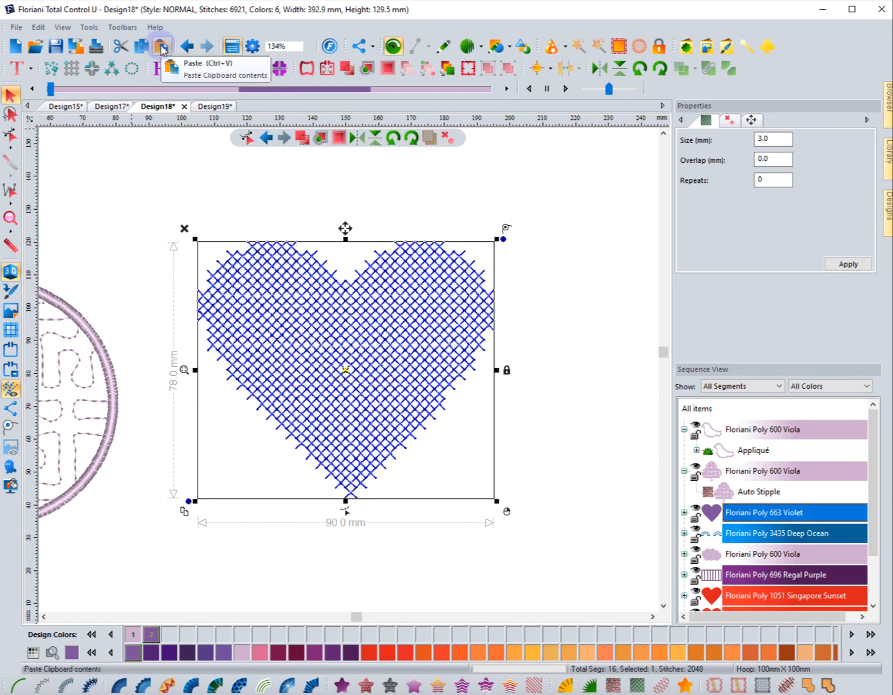
{"action": "left_click", "coordinate": [161, 48]}
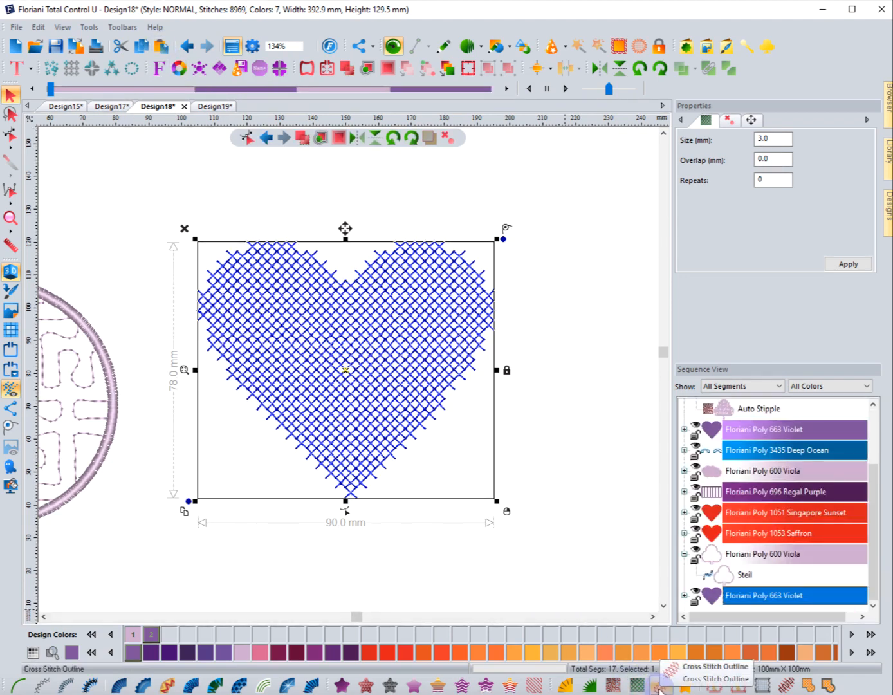
{"action": "left_click", "coordinate": [659, 687]}
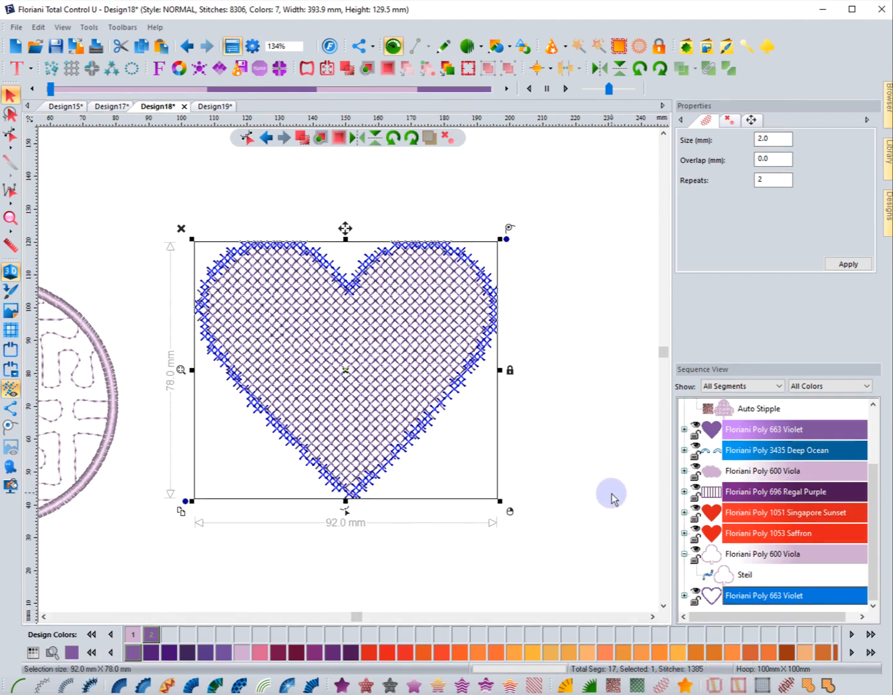
{"action": "left_click", "coordinate": [611, 495]}
{"action": "left_click", "coordinate": [226, 385]}
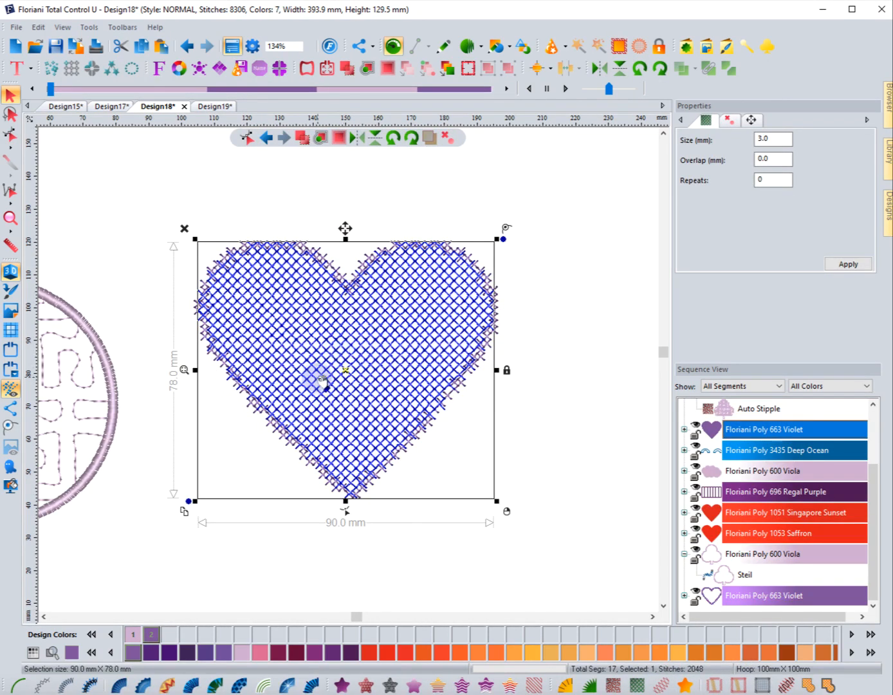
{"action": "left_click", "coordinate": [318, 559]}
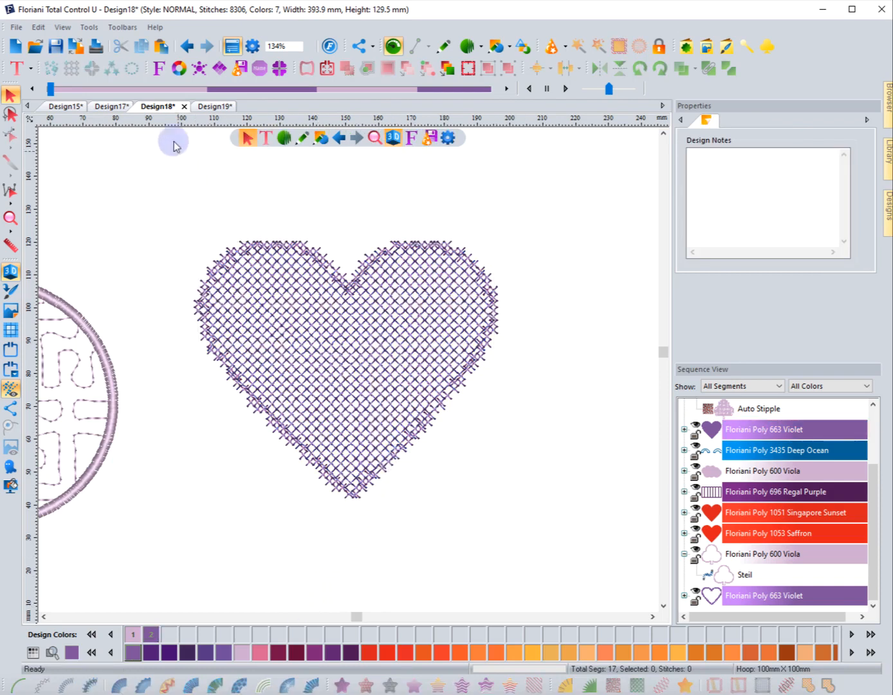
Undo the copy's outline conversion and convert the original cross stitch heart to a Cross Stitch Outline instead
{"action": "left_click", "coordinate": [186, 47]}
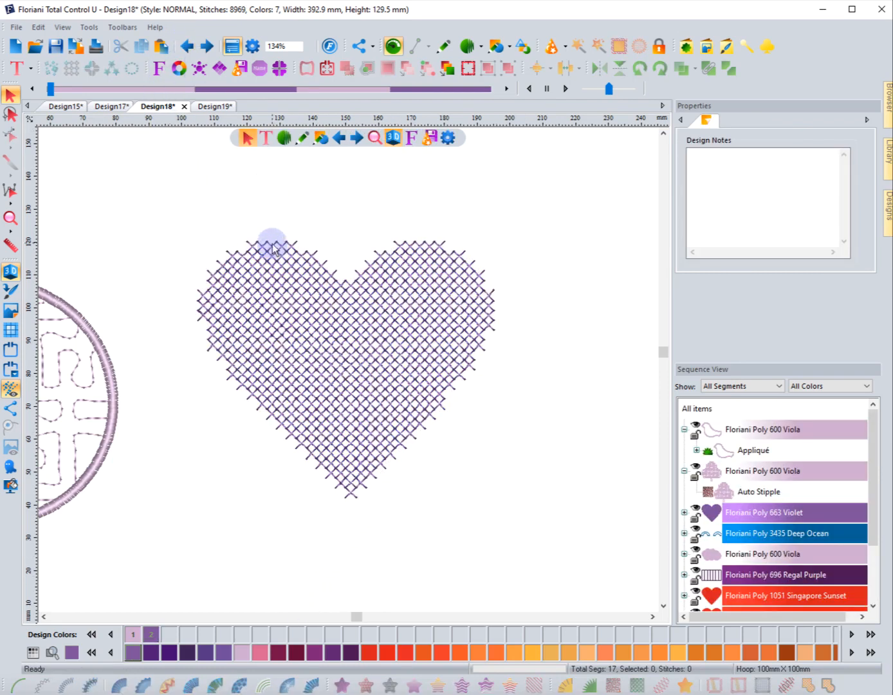
{"action": "left_click", "coordinate": [277, 247]}
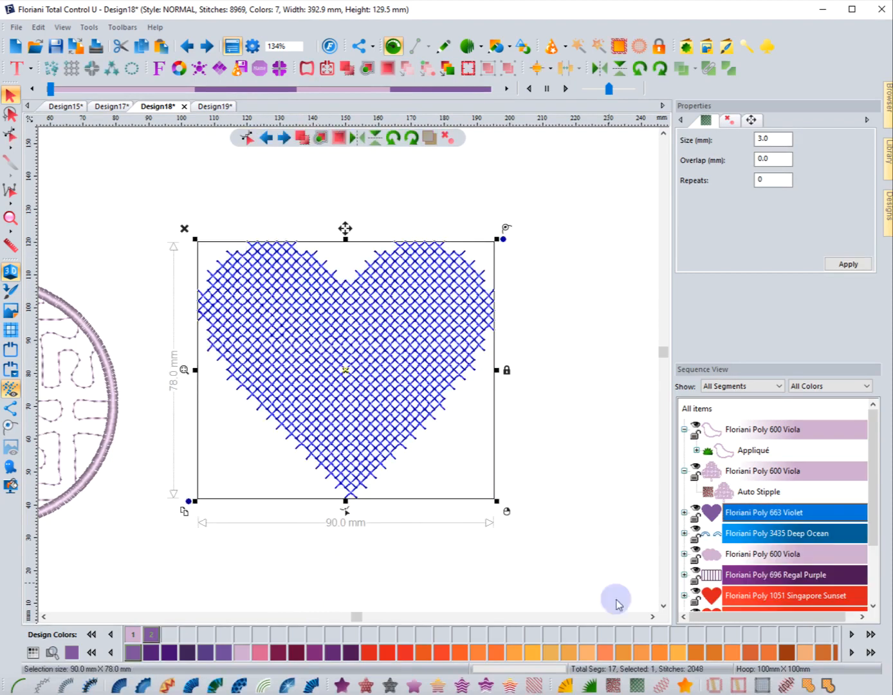
{"action": "left_click", "coordinate": [660, 686]}
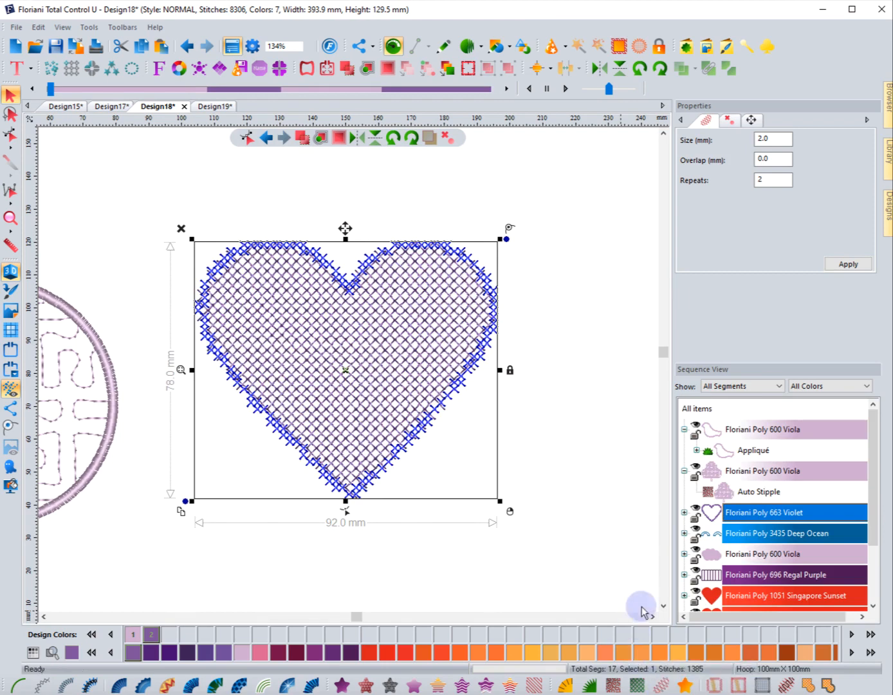
{"action": "left_click", "coordinate": [620, 543]}
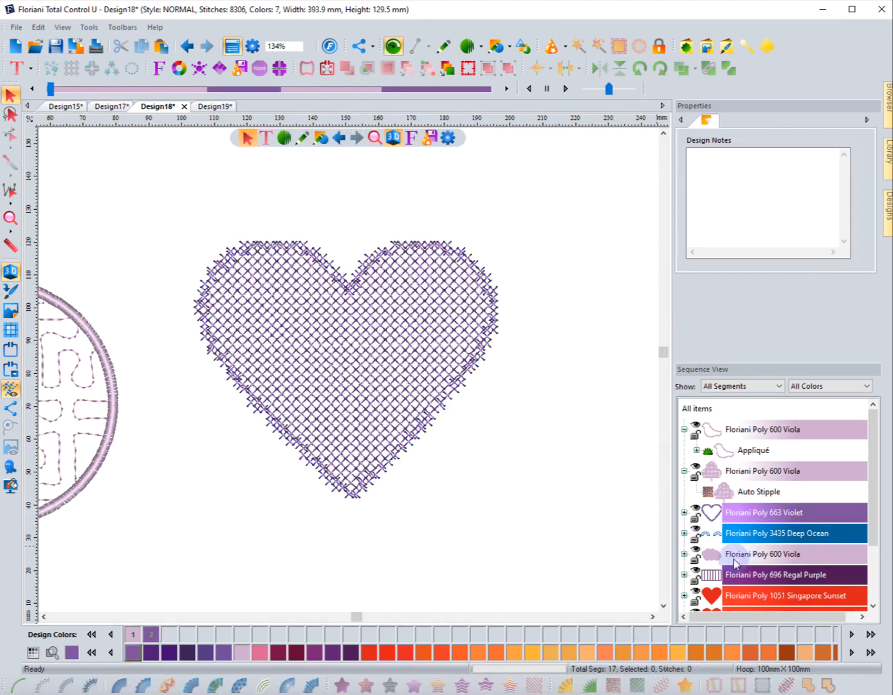
Move the cross stitch outline heart off the filled heart into the empty area to its right
{"action": "left_click", "coordinate": [341, 481]}
{"action": "left_click_drag", "start_coordinate": [341, 481], "coordinate": [646, 463]}
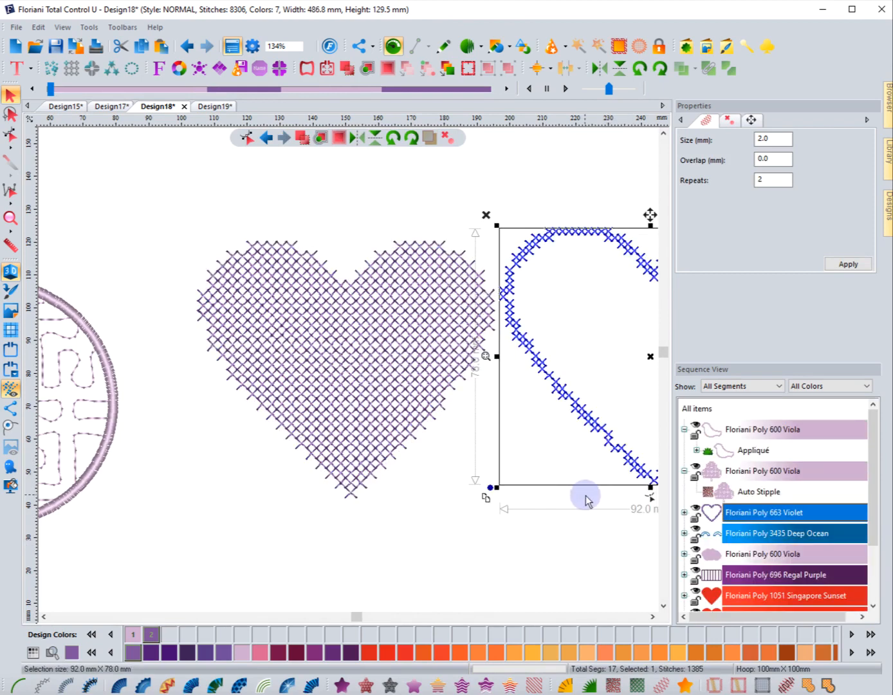
{"action": "left_click", "coordinate": [652, 617]}
{"action": "left_click", "coordinate": [652, 616]}
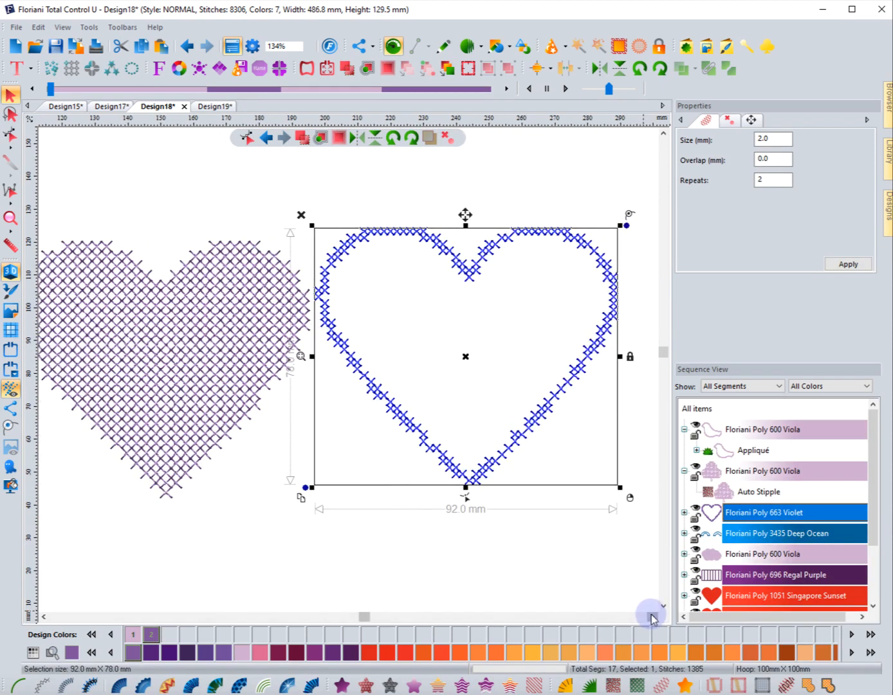
{"action": "left_click", "coordinate": [652, 616]}
Delete the separate cross stitch outline heart
{"action": "left_click", "coordinate": [578, 505]}
{"action": "left_click", "coordinate": [454, 452]}
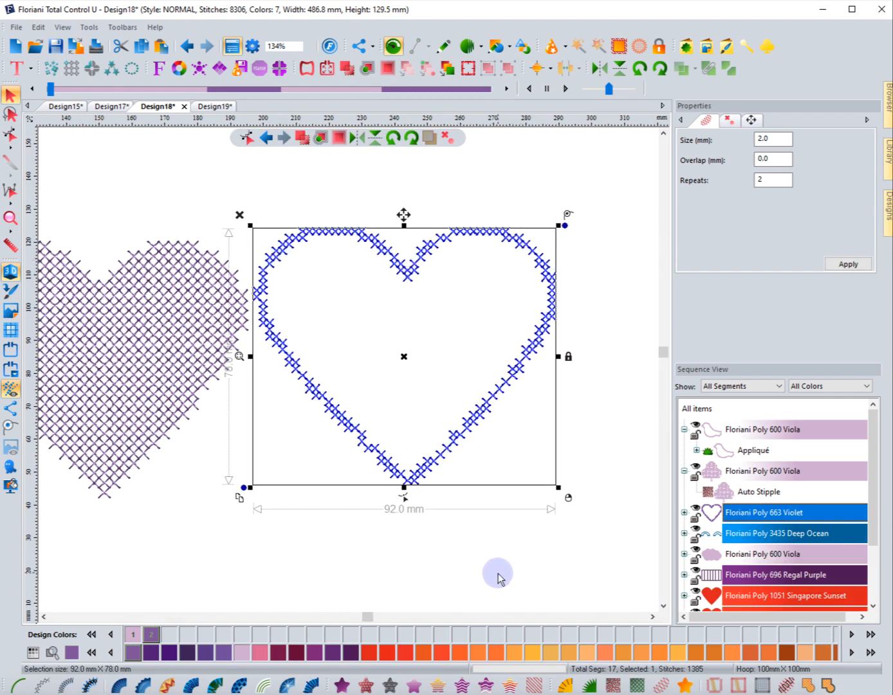
{"action": "left_click", "coordinate": [238, 215]}
{"action": "key", "text": "Delete"}
Set the cross size of the remaining cross stitch heart to 5 mm
{"action": "left_click", "coordinate": [217, 270]}
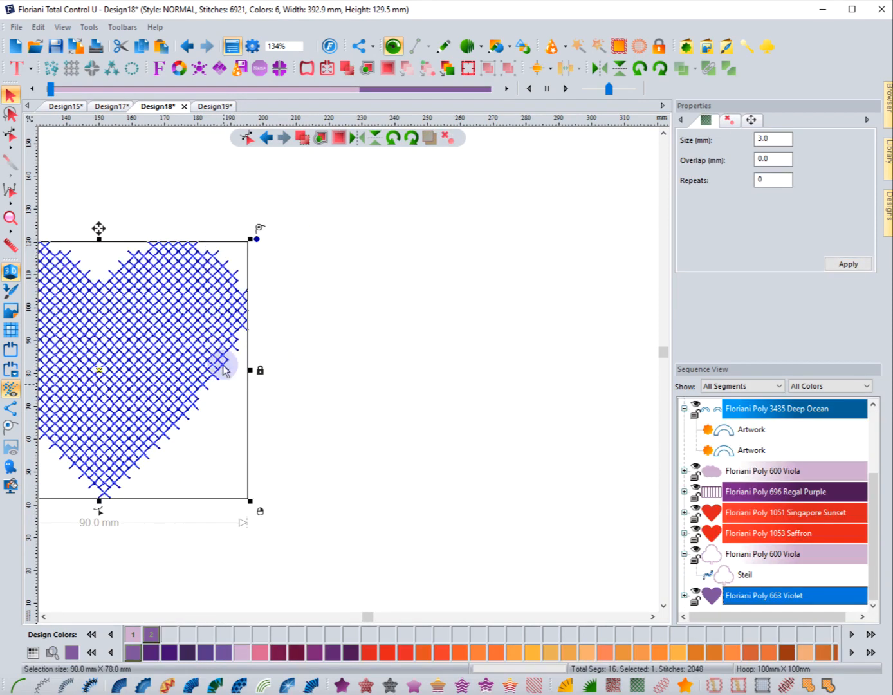
{"action": "left_click", "coordinate": [41, 616]}
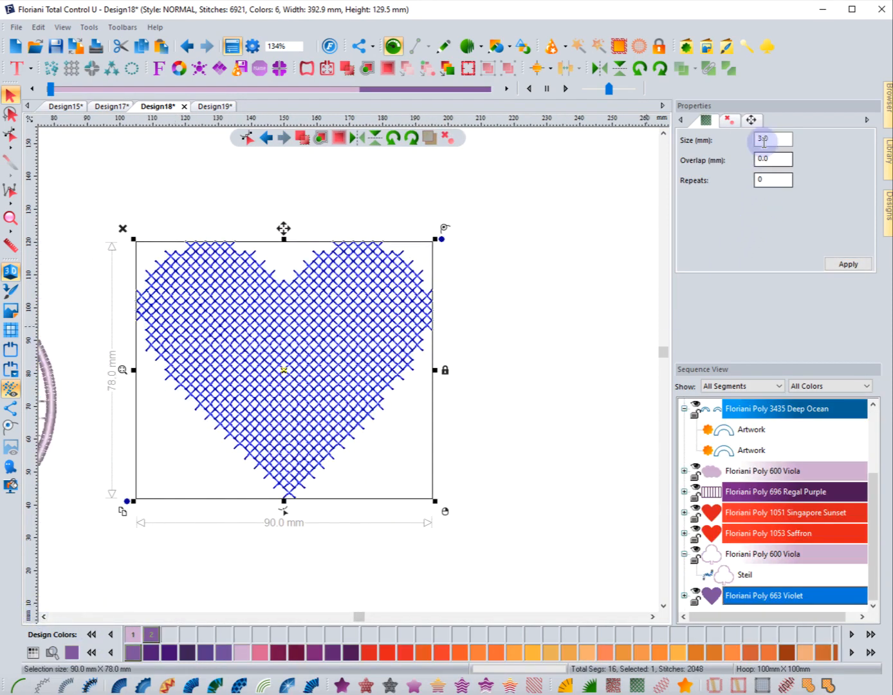
{"action": "left_click_drag", "start_coordinate": [769, 137], "coordinate": [737, 137]}
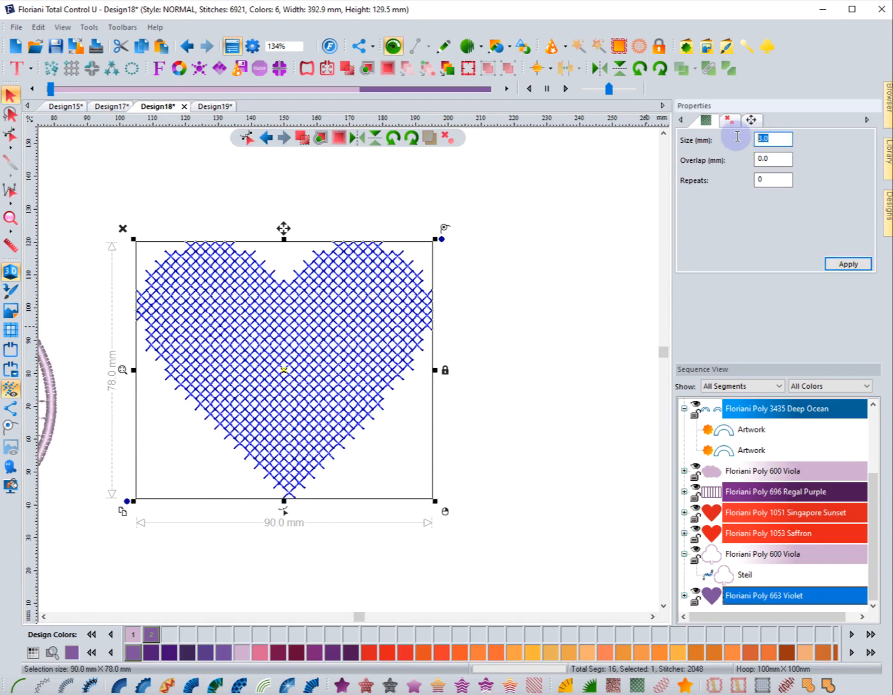
{"action": "left_click", "coordinate": [846, 263]}
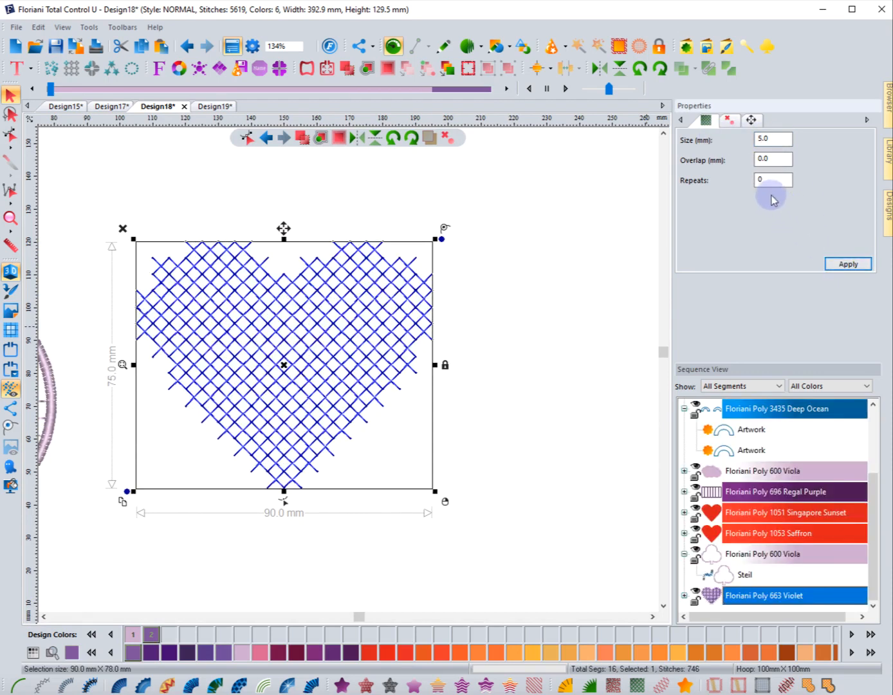
Set the overlap of the heart's cross stitches to 1 mm
{"action": "left_click_drag", "start_coordinate": [777, 160], "coordinate": [716, 161]}
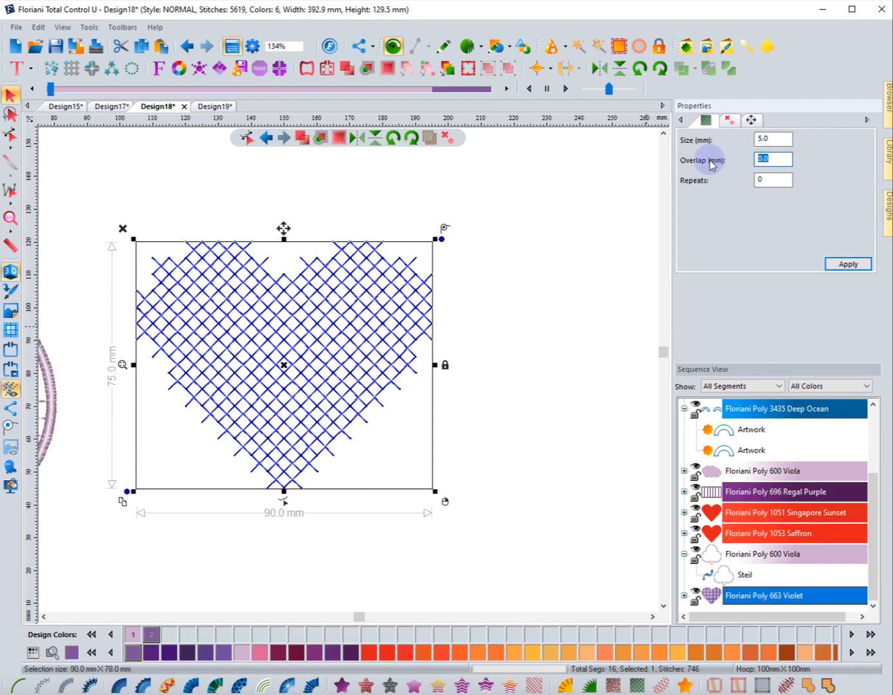
{"action": "type", "text": "1"}
{"action": "left_click", "coordinate": [830, 263]}
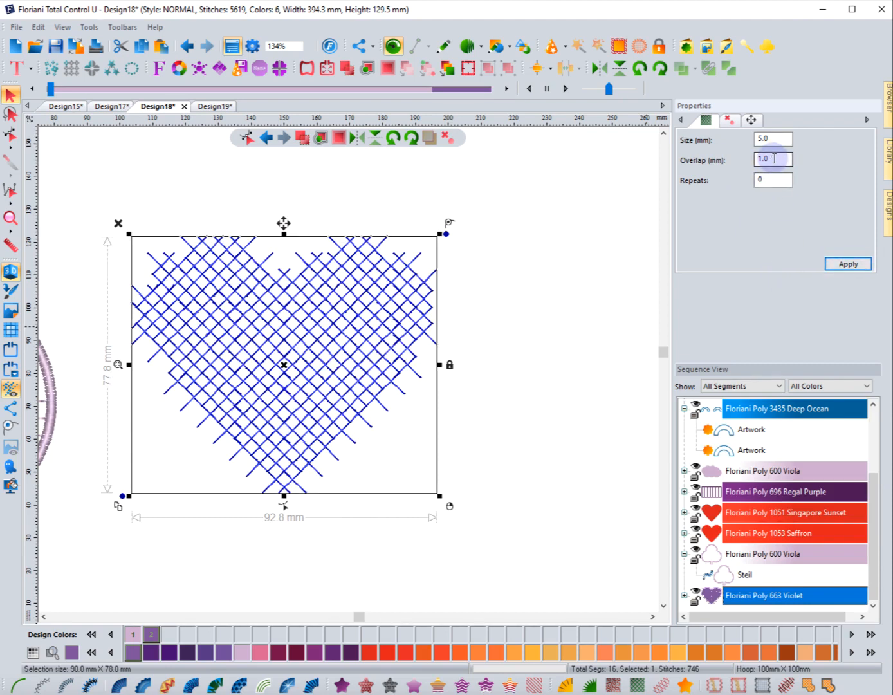
Reduce the overlap of the heart's cross stitches to 0.5 mm and deselect the heart
{"action": "left_click_drag", "start_coordinate": [774, 158], "coordinate": [744, 161]}
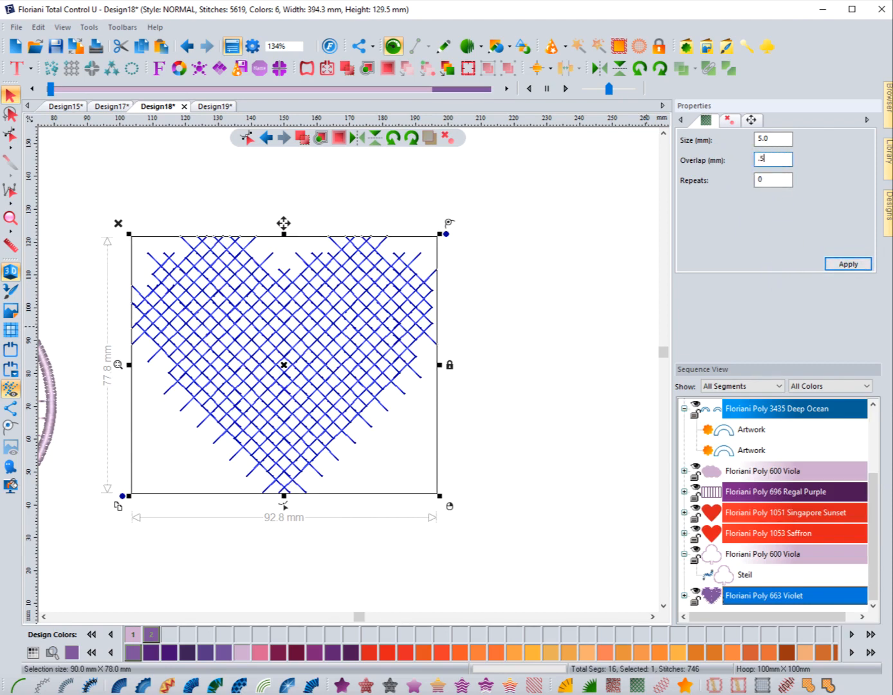
{"action": "type", "text": ".5"}
{"action": "left_click", "coordinate": [847, 262]}
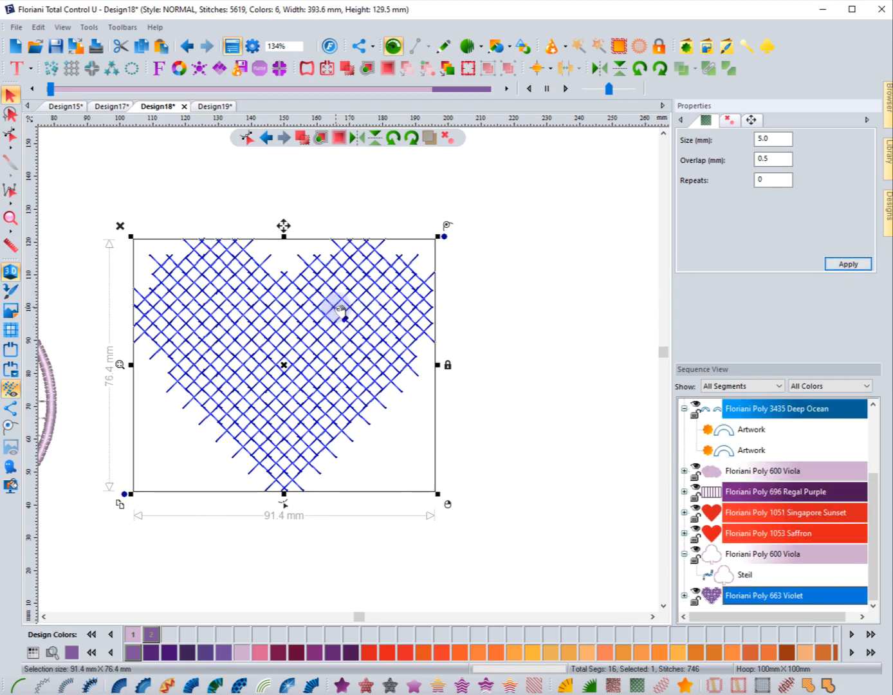
{"action": "left_click", "coordinate": [482, 294]}
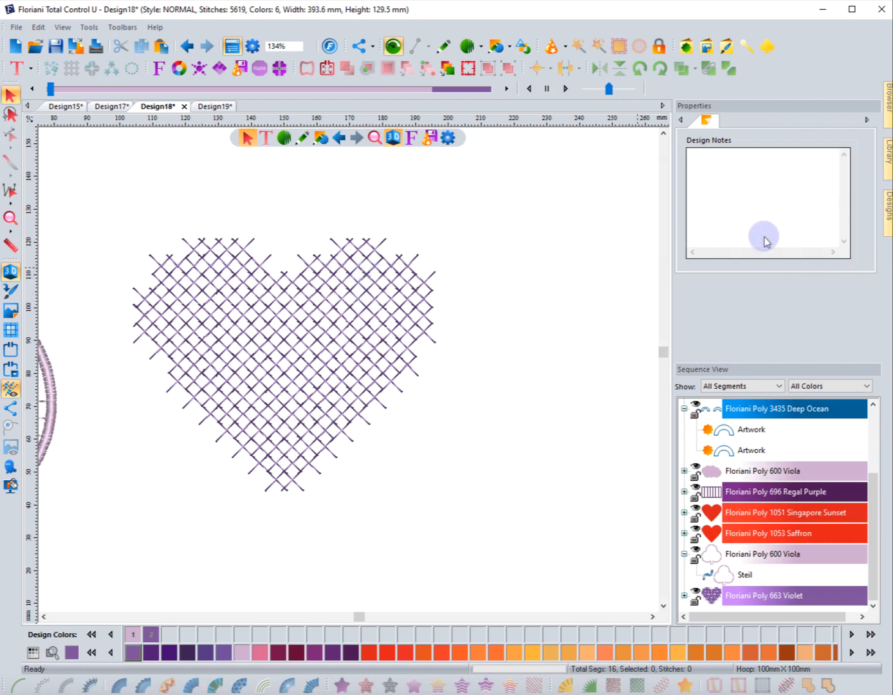
Set the overlap of the heart's cross stitches to 0 mm and deselect the heart
{"action": "left_click", "coordinate": [406, 397]}
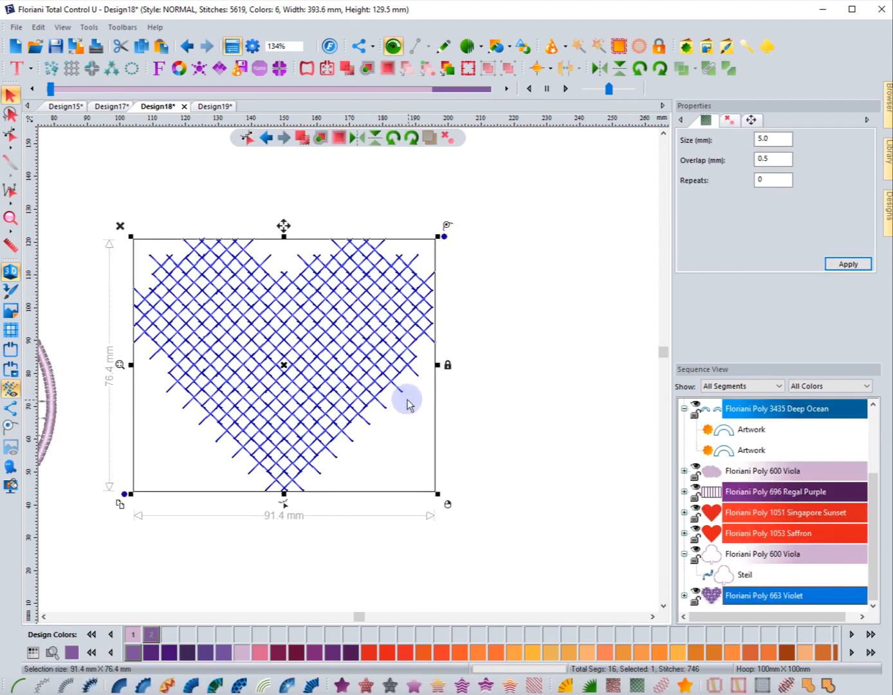
{"action": "double_click", "coordinate": [765, 159]}
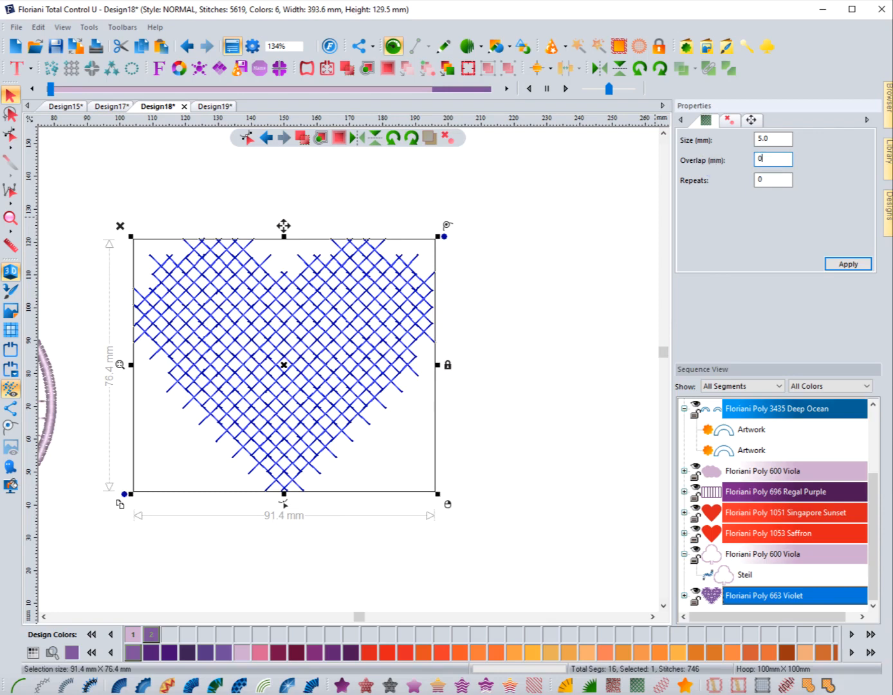
{"action": "type", "text": "0"}
{"action": "left_click", "coordinate": [865, 265]}
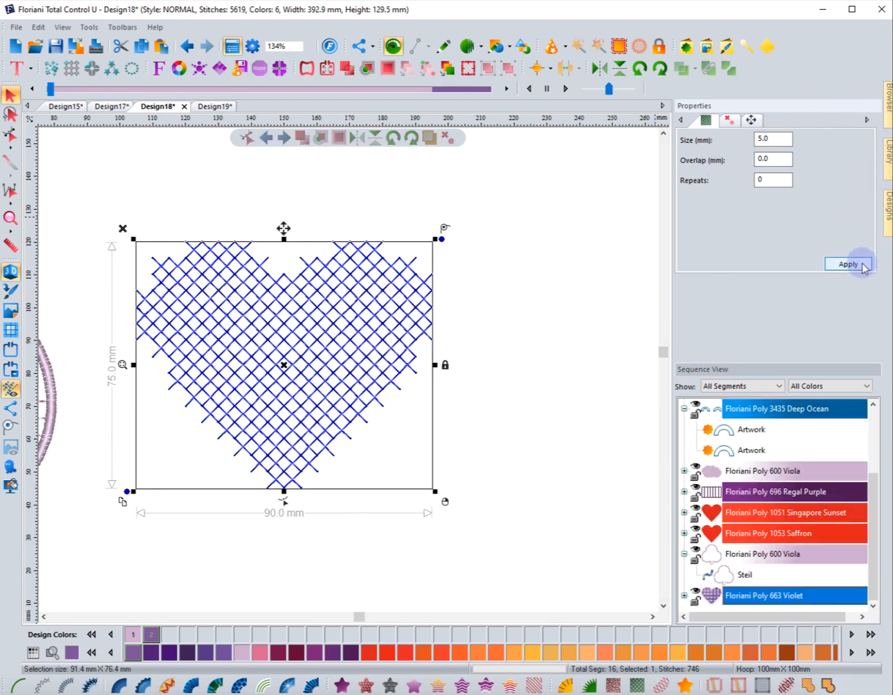
{"action": "left_click", "coordinate": [476, 280]}
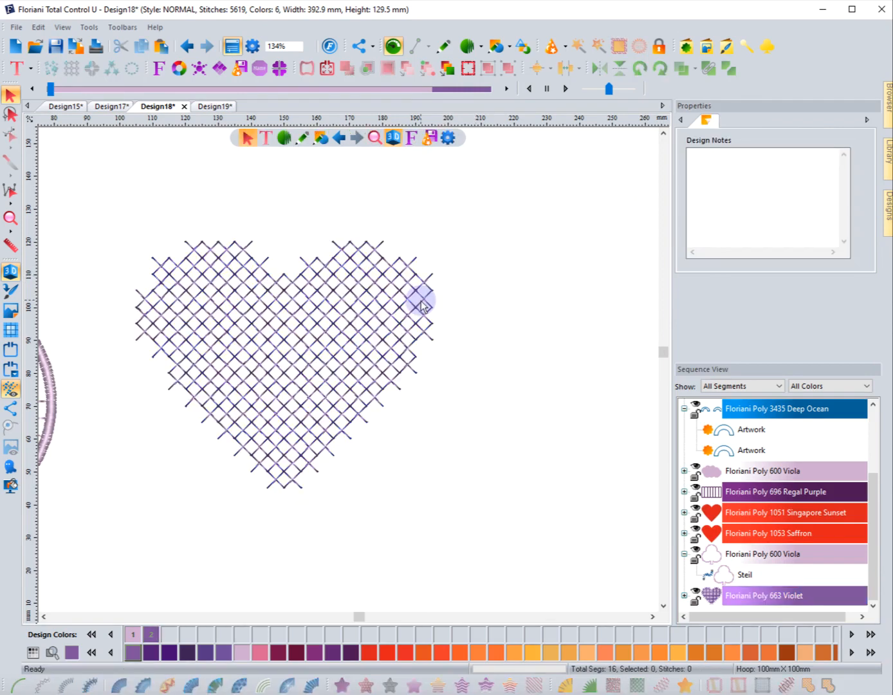
Convert the blue rainbow arch above the striped rectangle to Whitework Lace
{"action": "left_click", "coordinate": [10, 220]}
{"action": "left_click", "coordinate": [162, 368]}
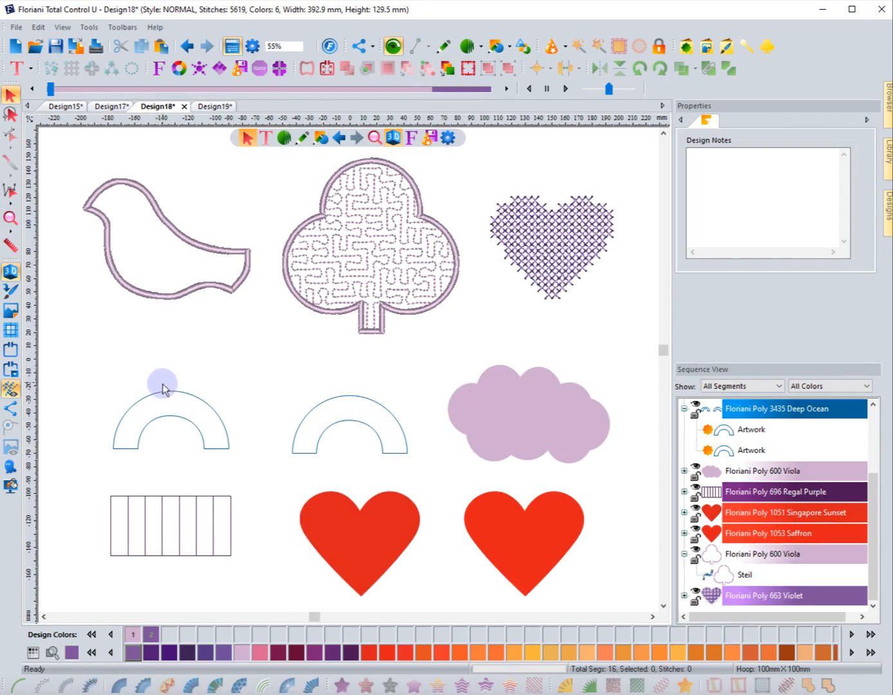
{"action": "left_click", "coordinate": [173, 398]}
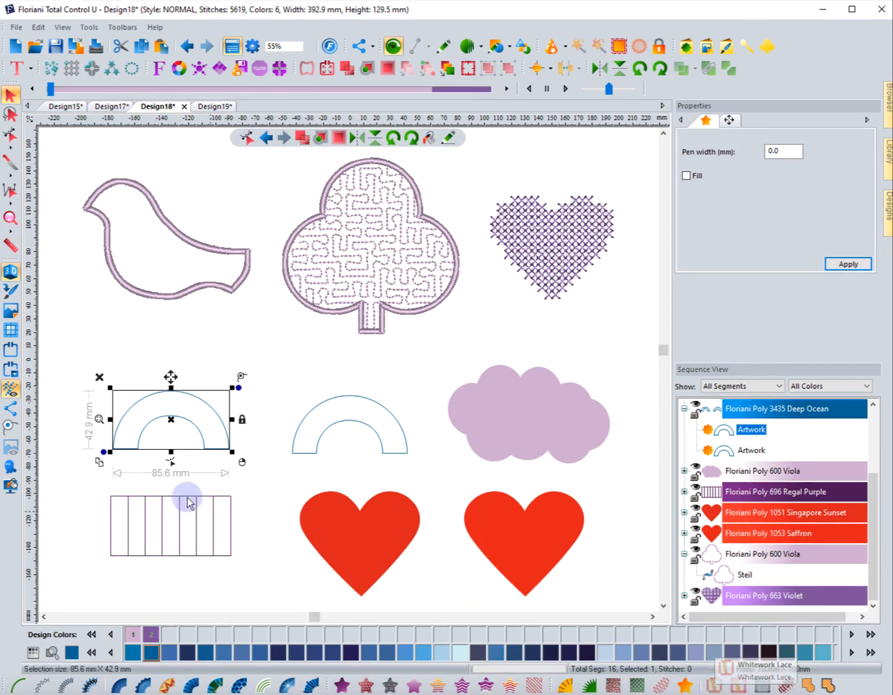
{"action": "left_click", "coordinate": [99, 419]}
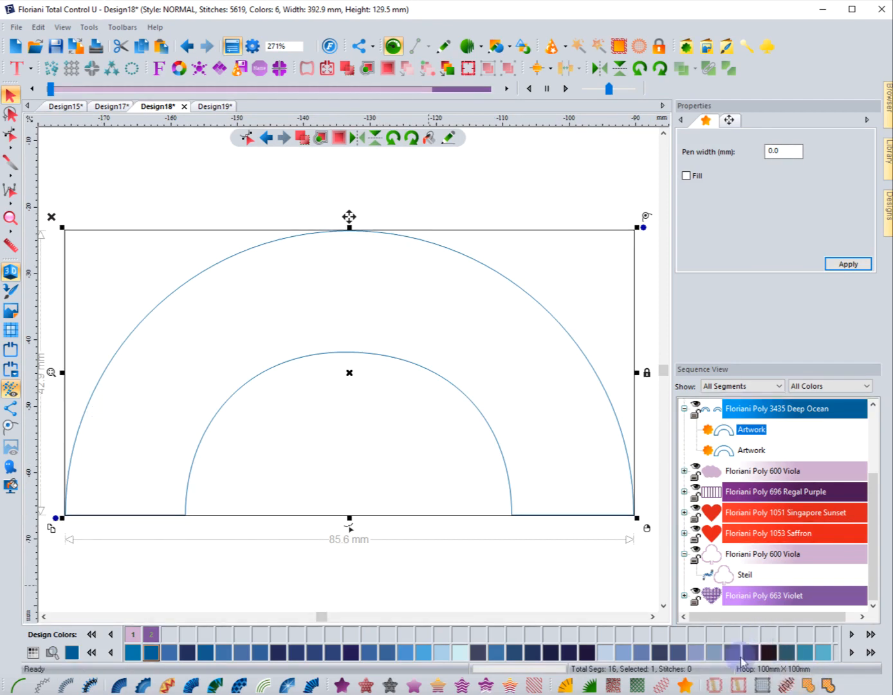
{"action": "left_click", "coordinate": [715, 686]}
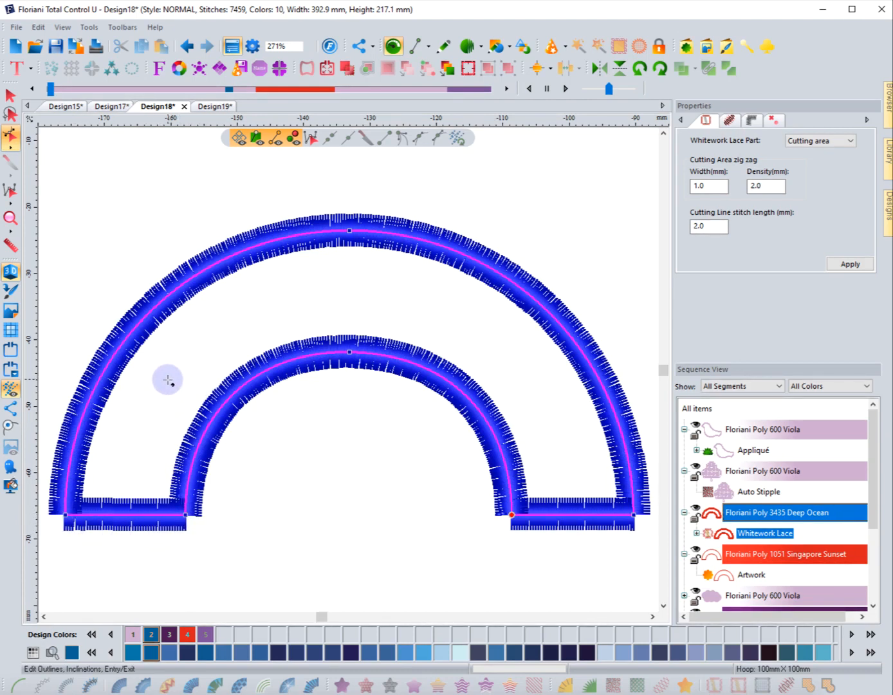
Draw three evenly spaced connecting bars between the outer and inner edges of the lace arch's left half
{"action": "left_click", "coordinate": [175, 518]}
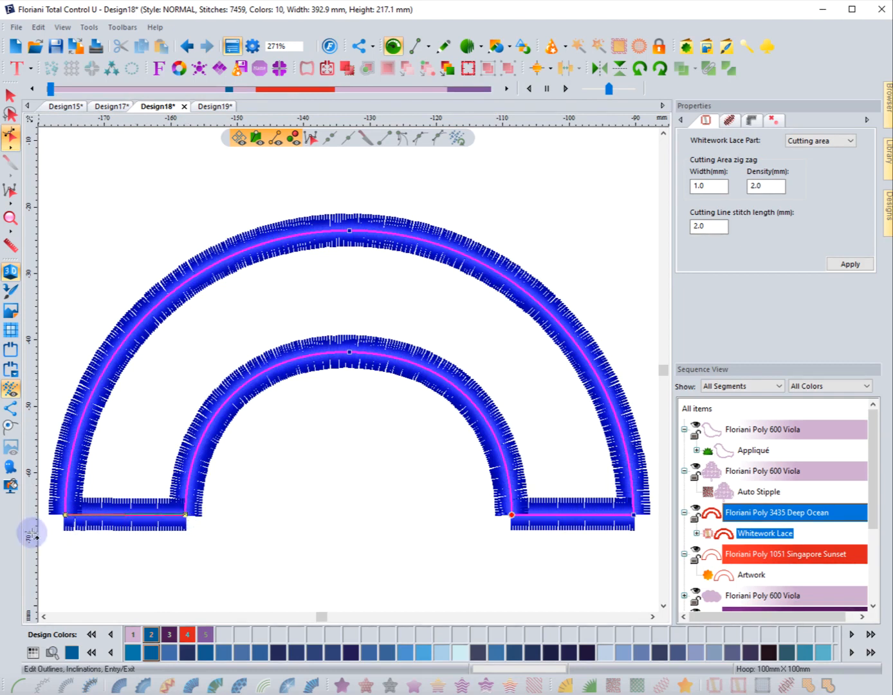
{"action": "left_click", "coordinate": [72, 456]}
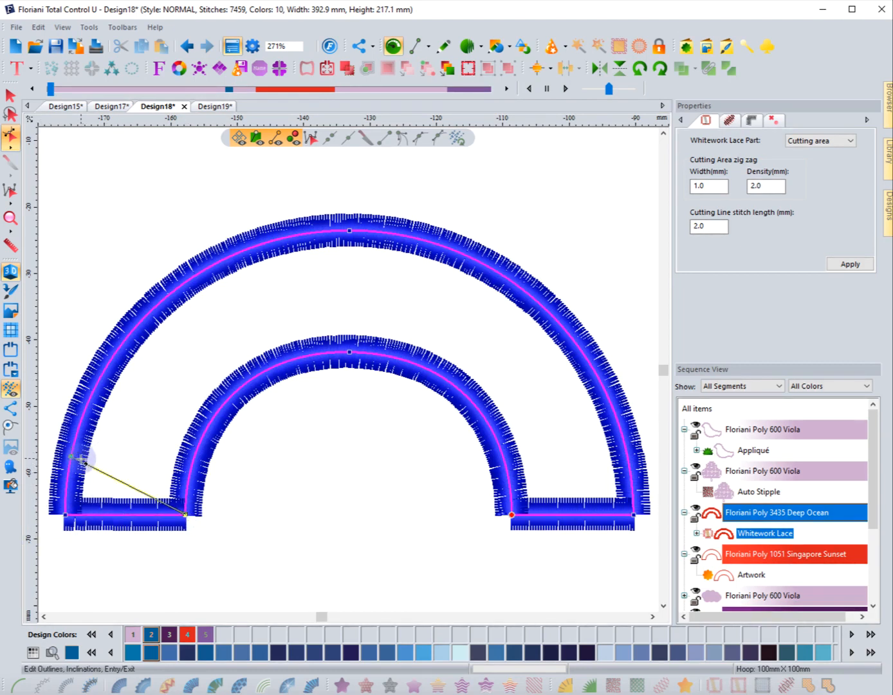
{"action": "left_click", "coordinate": [187, 514]}
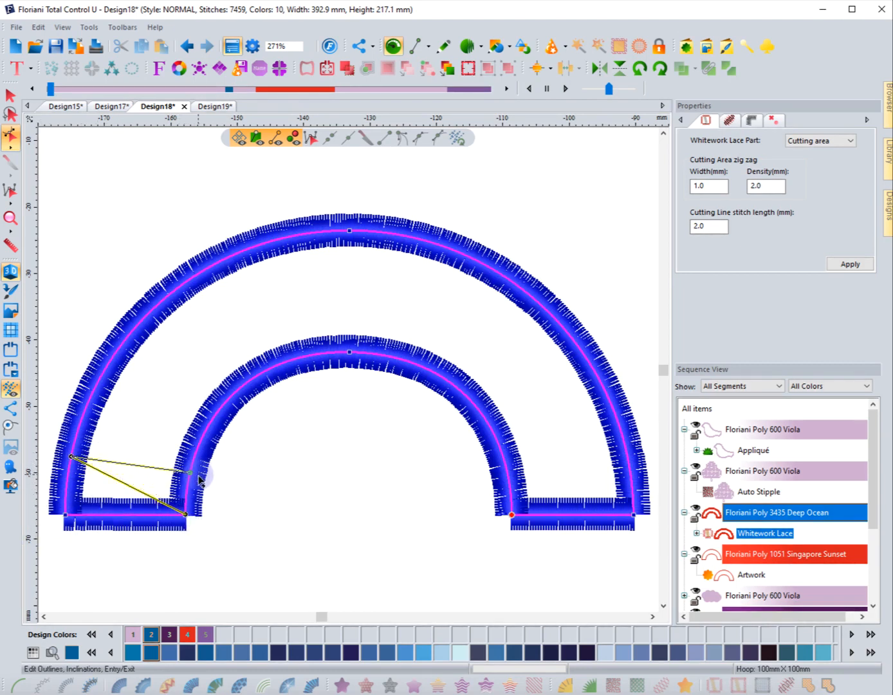
{"action": "left_click", "coordinate": [191, 478]}
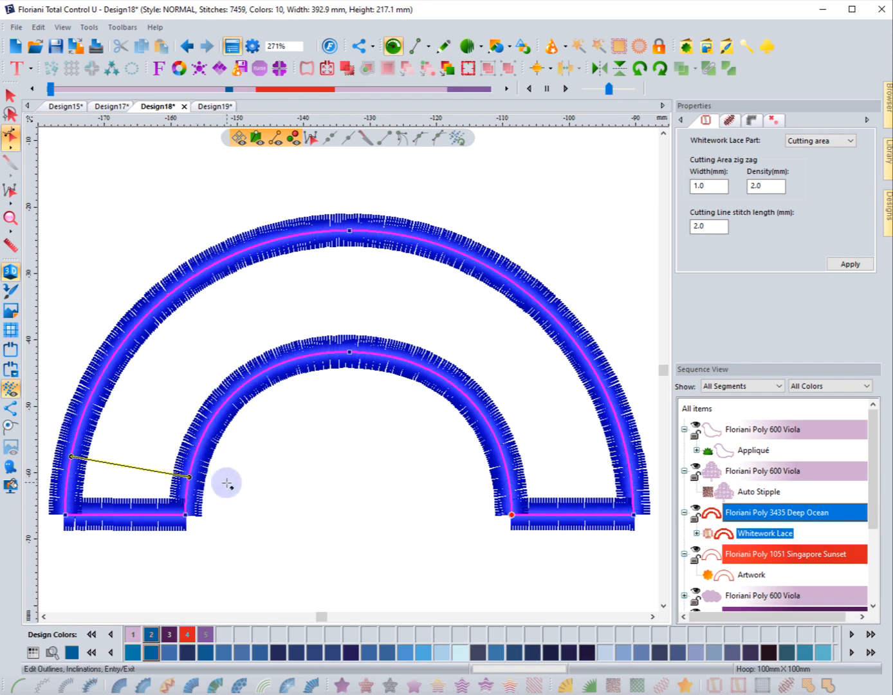
{"action": "left_click", "coordinate": [213, 420]}
{"action": "left_click", "coordinate": [116, 352]}
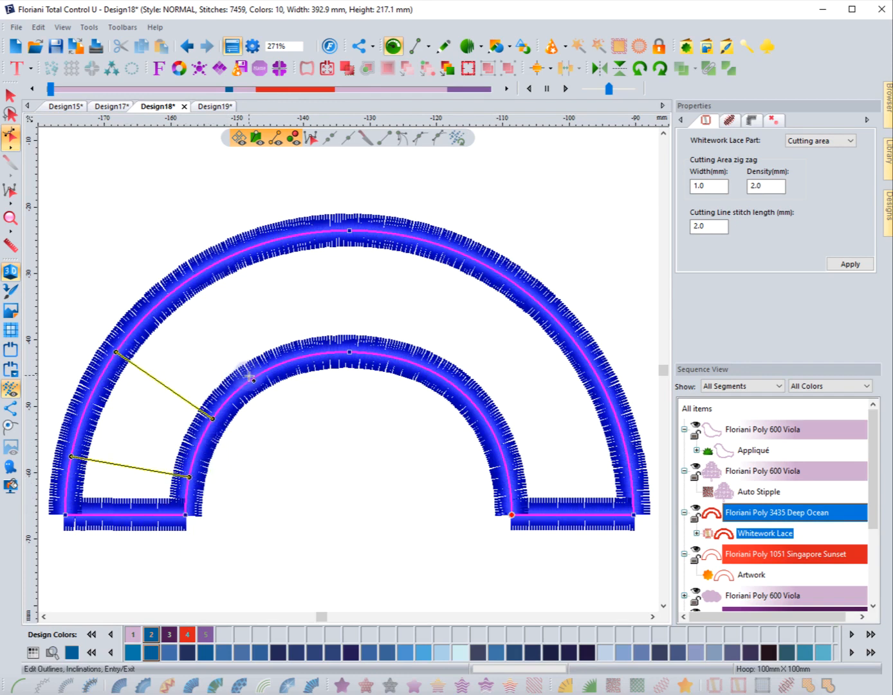
{"action": "left_click", "coordinate": [273, 368]}
{"action": "left_click", "coordinate": [218, 287]}
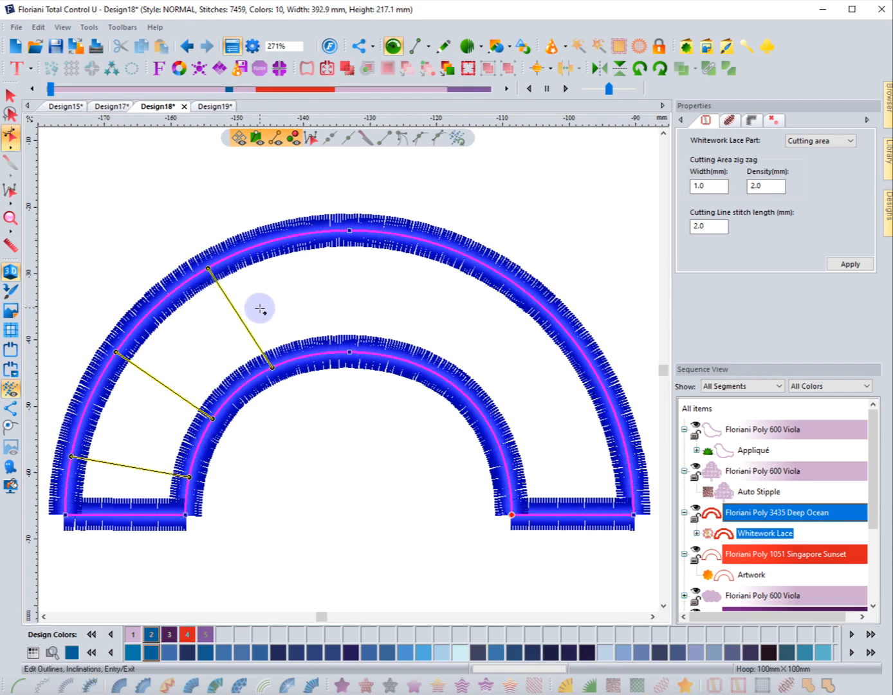
Add four more connecting bars from the lace arch's crown down its right half, generate their stitches and deselect the arch
{"action": "left_click", "coordinate": [350, 351]}
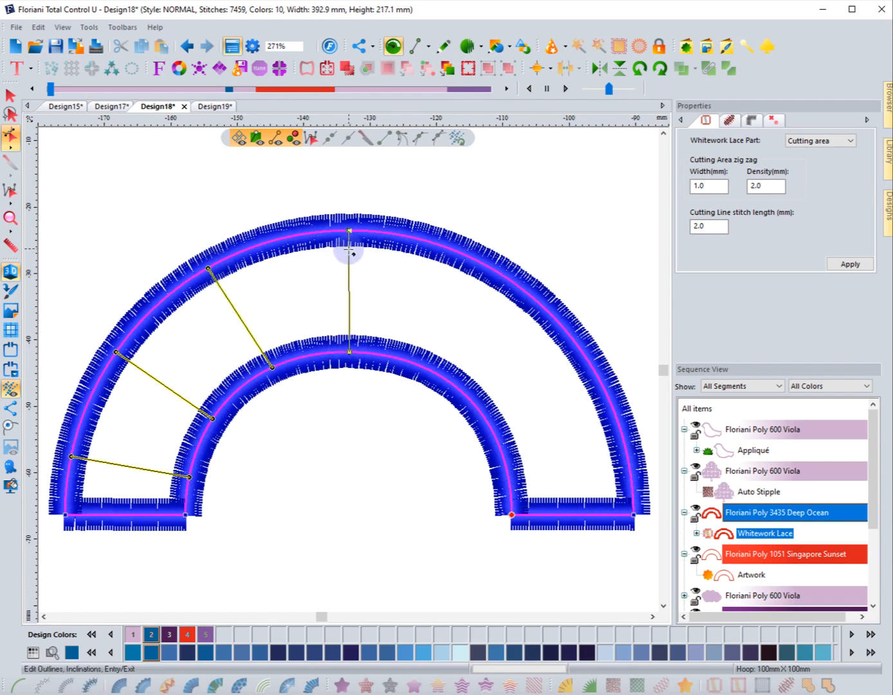
{"action": "left_click", "coordinate": [351, 252]}
{"action": "left_click", "coordinate": [422, 365]}
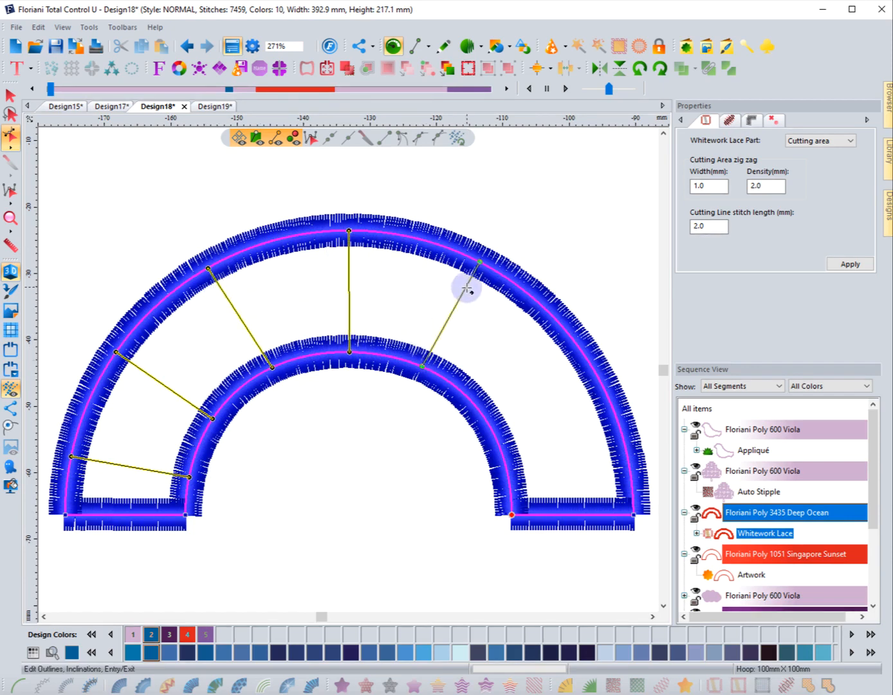
{"action": "left_click", "coordinate": [472, 310]}
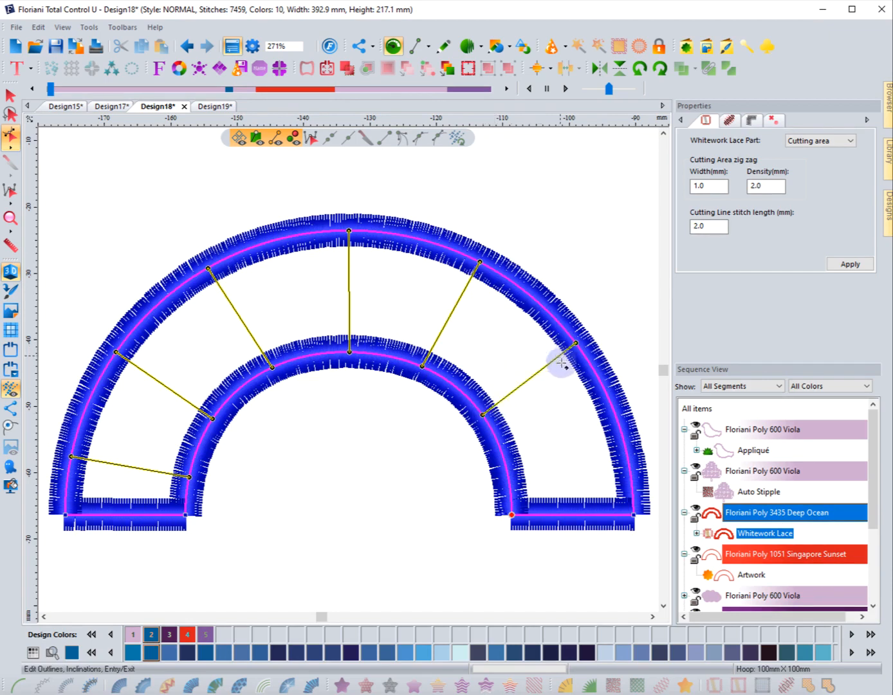
{"action": "left_click", "coordinate": [508, 475]}
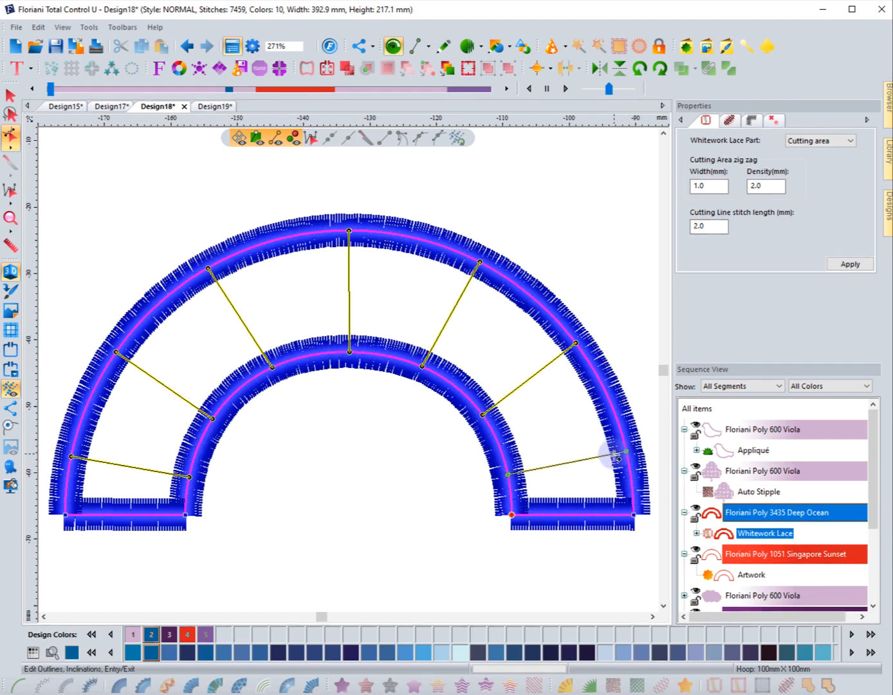
{"action": "left_click", "coordinate": [355, 451]}
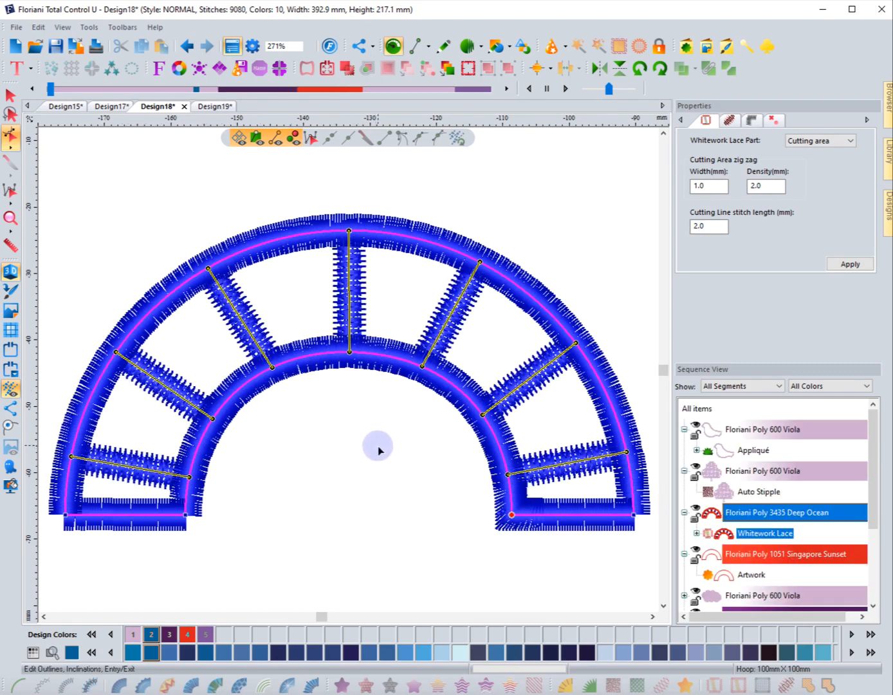
{"action": "key", "text": "Escape"}
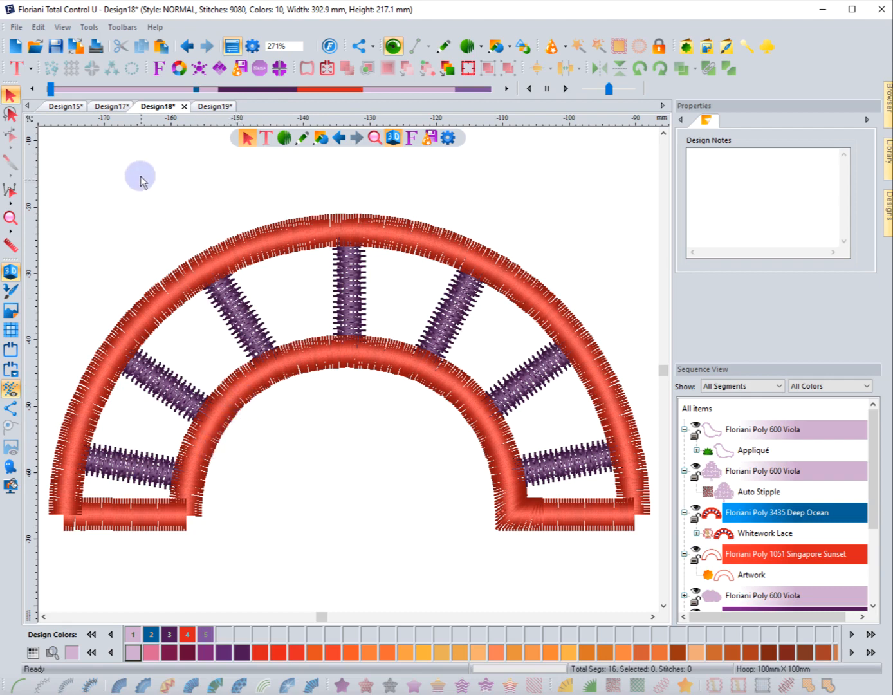
Simulate the whitework lace arch's stitch-out, examining the cutting line, zigzag, connecting bars and border in sewing order
{"action": "mouse_move", "coordinate": [50, 90]}
{"action": "left_mouse_down"}
{"action": "mouse_move", "coordinate": [234, 90]}
{"action": "mouse_move", "coordinate": [180, 92]}
{"action": "mouse_move", "coordinate": [201, 88]}
{"action": "left_mouse_up"}
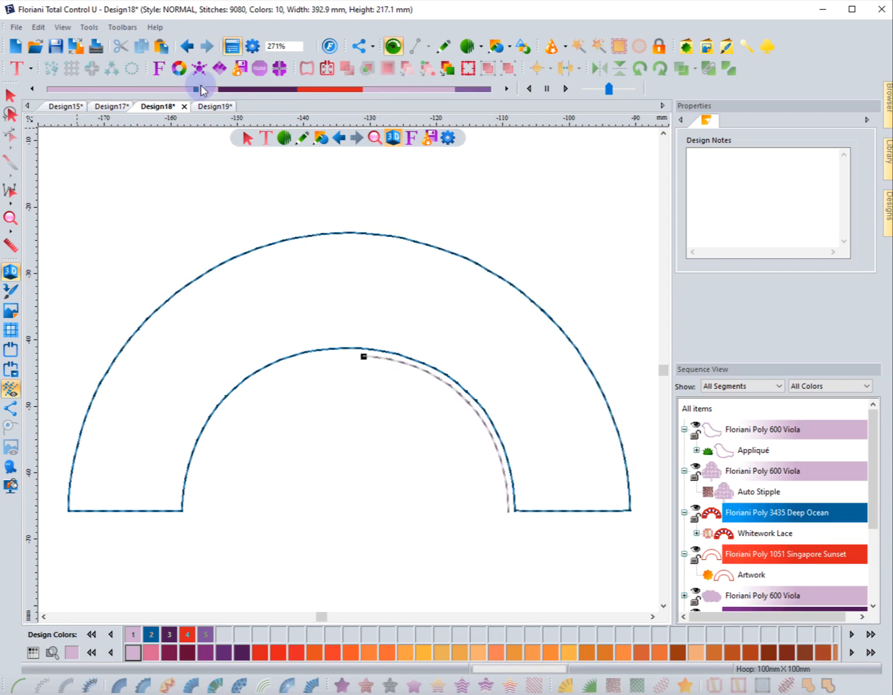
{"action": "left_click", "coordinate": [469, 476]}
{"action": "left_click_drag", "start_coordinate": [200, 88], "coordinate": [208, 89]}
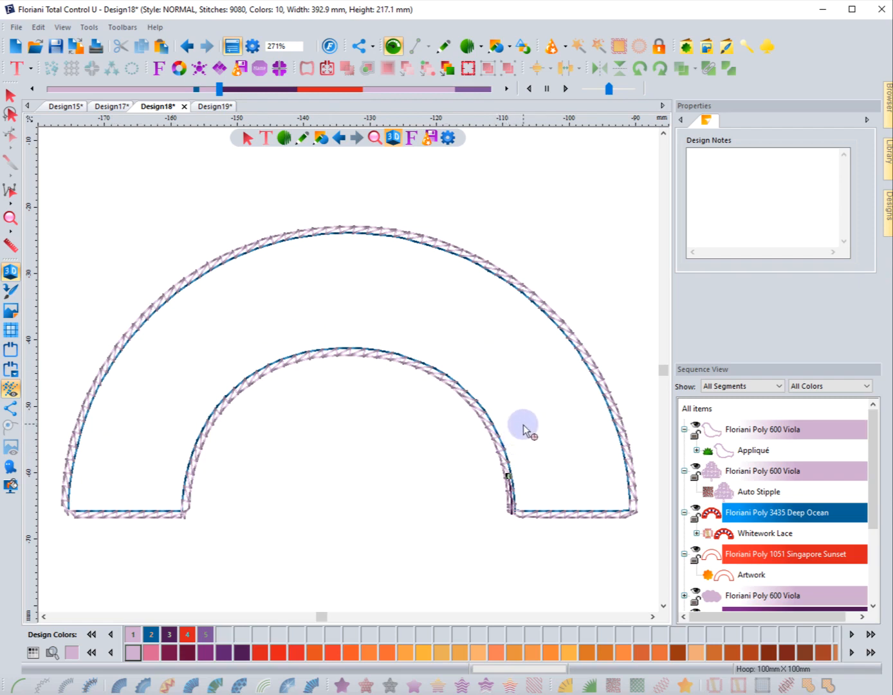
{"action": "left_click", "coordinate": [220, 88]}
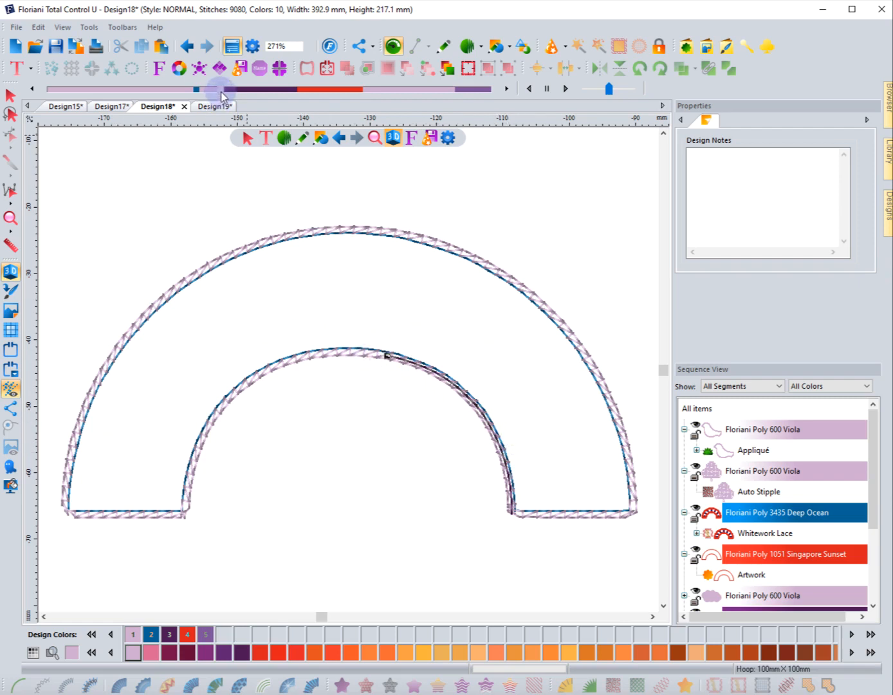
{"action": "left_click_drag", "start_coordinate": [223, 92], "coordinate": [224, 93]}
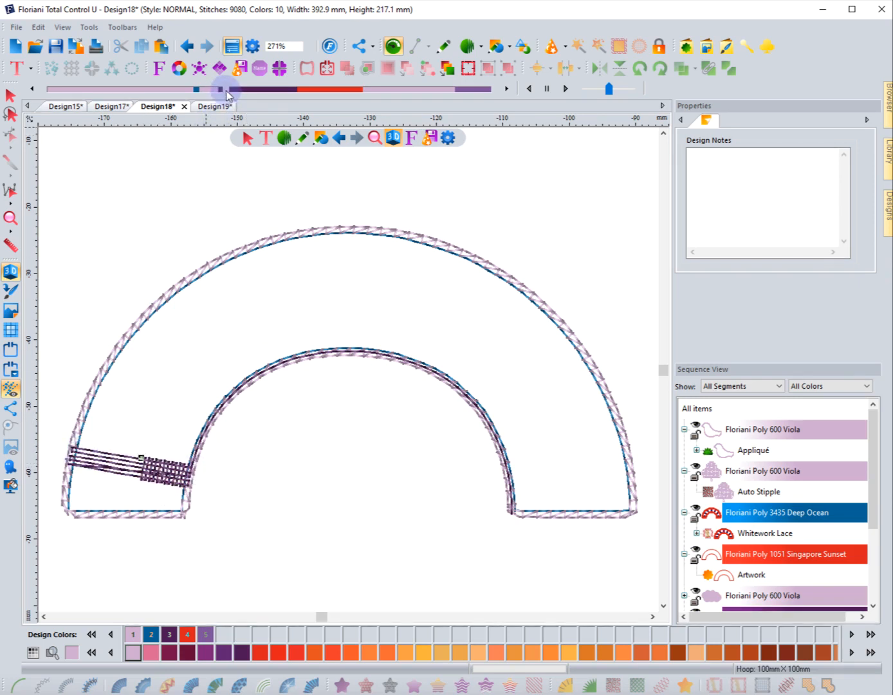
{"action": "left_click_drag", "start_coordinate": [227, 92], "coordinate": [234, 89]}
{"action": "left_click", "coordinate": [144, 452]}
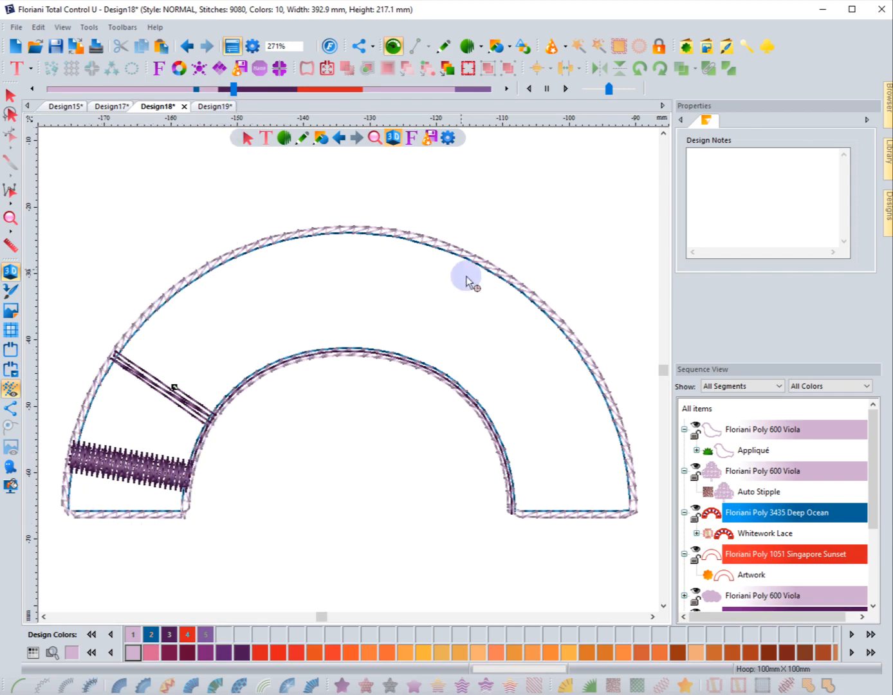
{"action": "left_click_drag", "start_coordinate": [234, 90], "coordinate": [304, 93]}
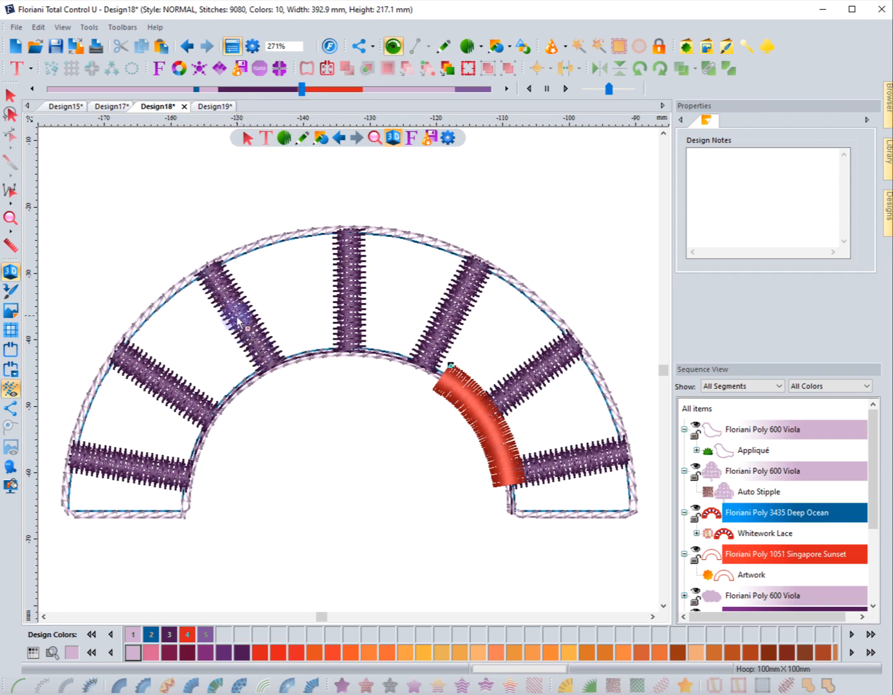
{"action": "left_click_drag", "start_coordinate": [302, 90], "coordinate": [376, 90]}
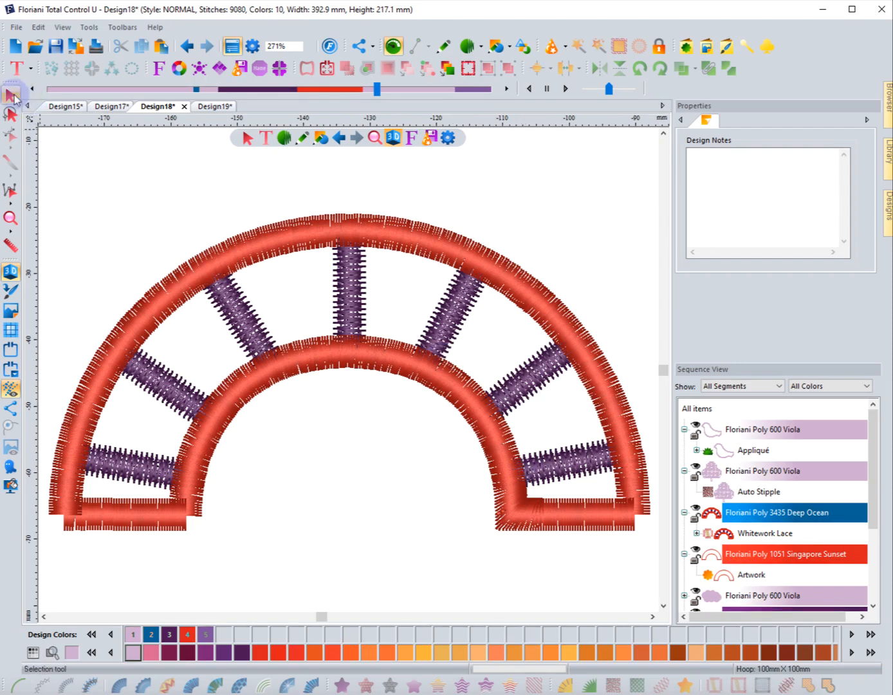
Look over the whitework lace arch's property settings within the whole design
{"action": "left_click", "coordinate": [12, 219]}
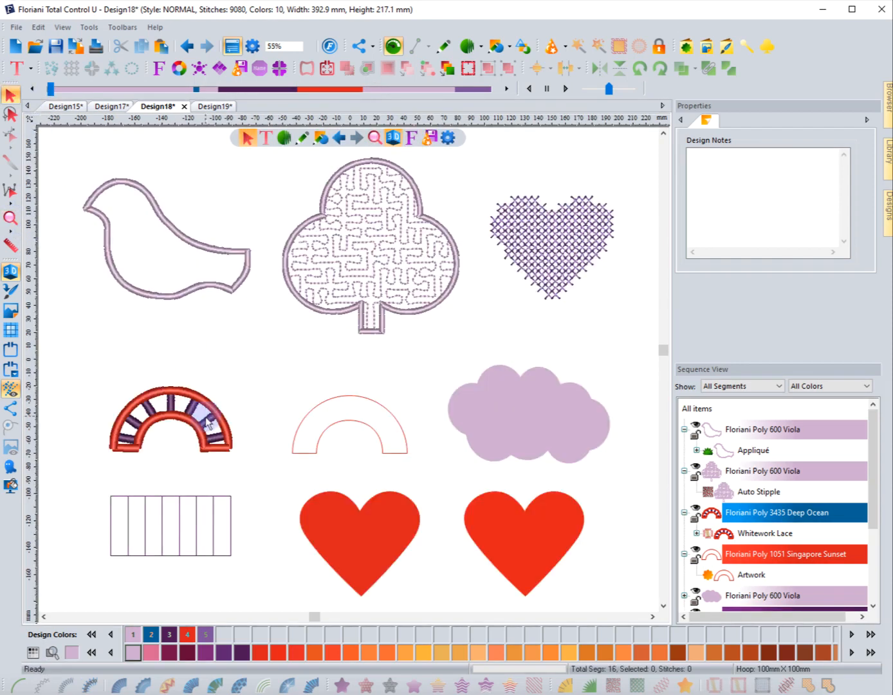
{"action": "left_click", "coordinate": [178, 421]}
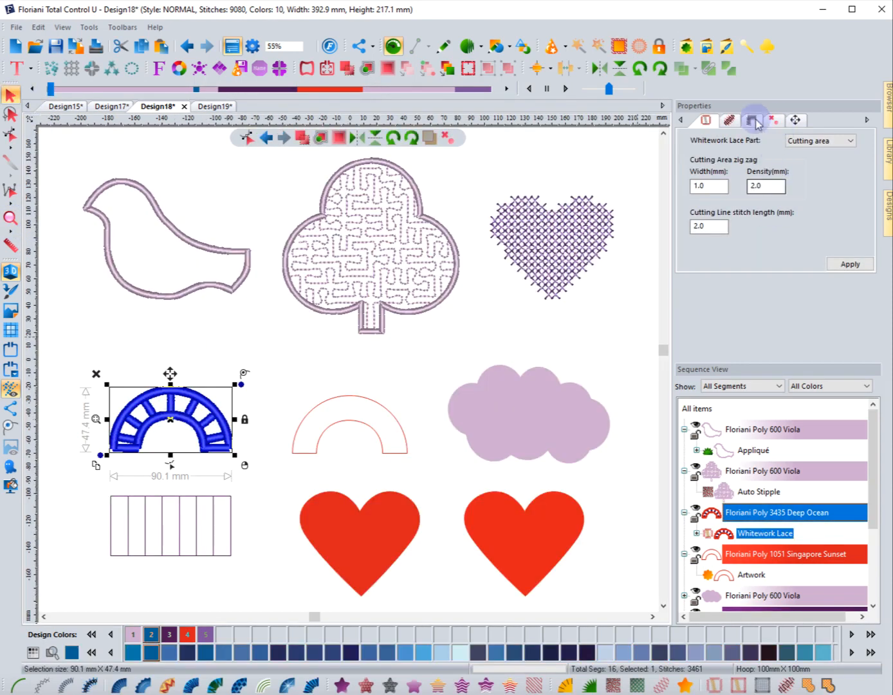
{"action": "left_click", "coordinate": [270, 376]}
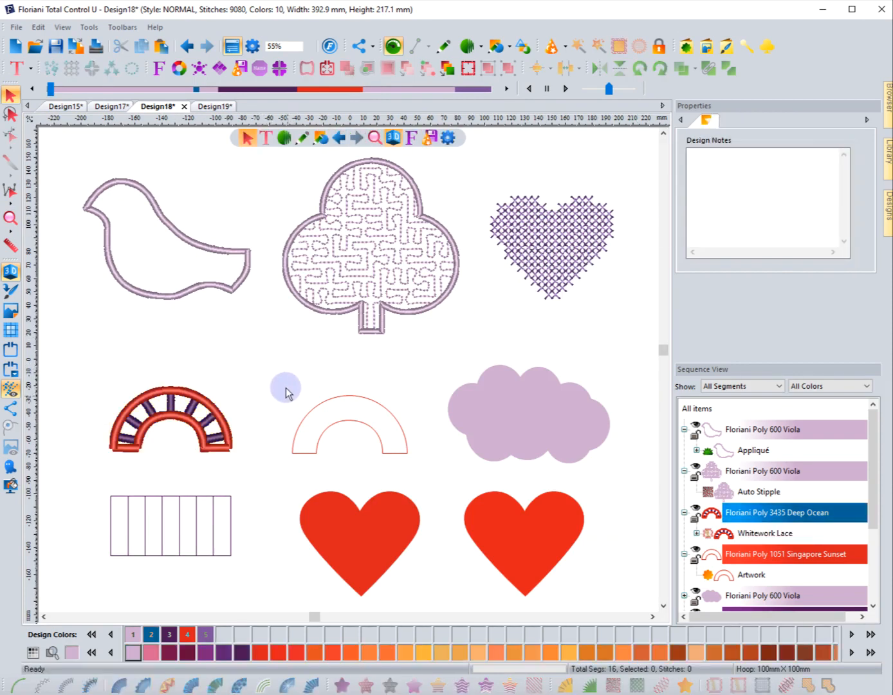
Convert the remaining outlined rainbow arch to Cutwork
{"action": "left_click", "coordinate": [297, 421]}
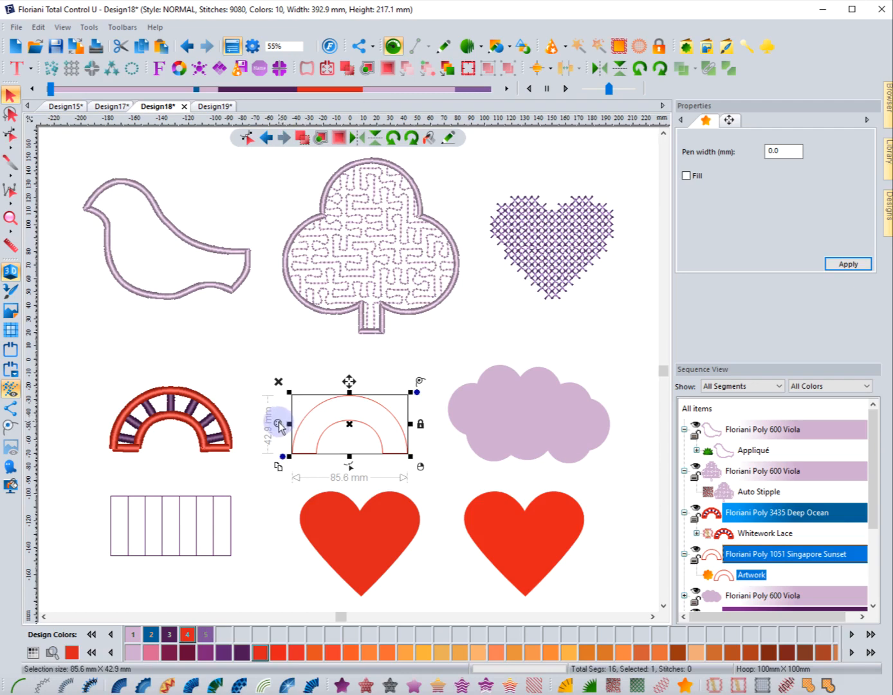
{"action": "left_click", "coordinate": [278, 424]}
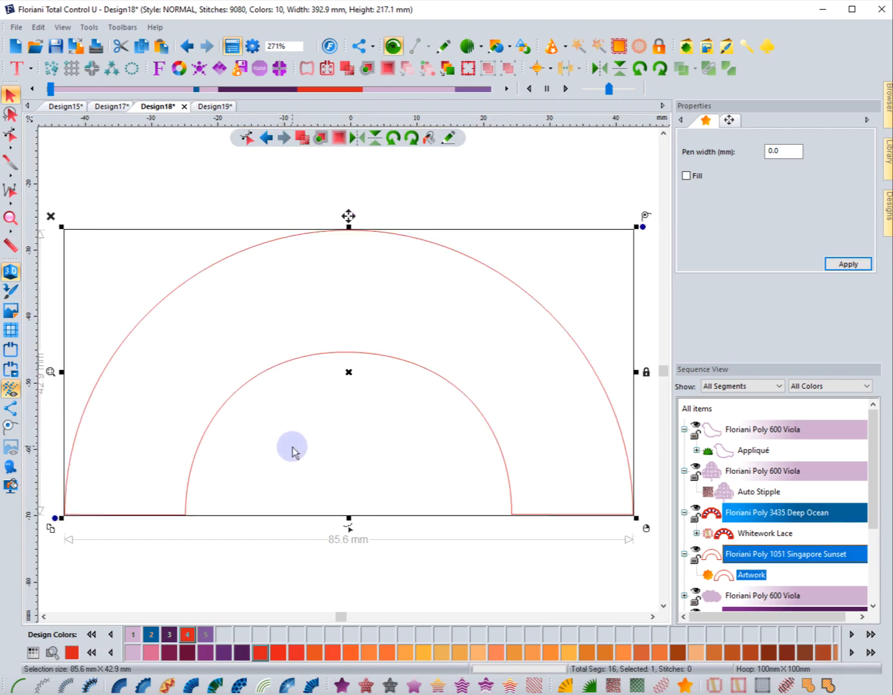
{"action": "left_click", "coordinate": [740, 687]}
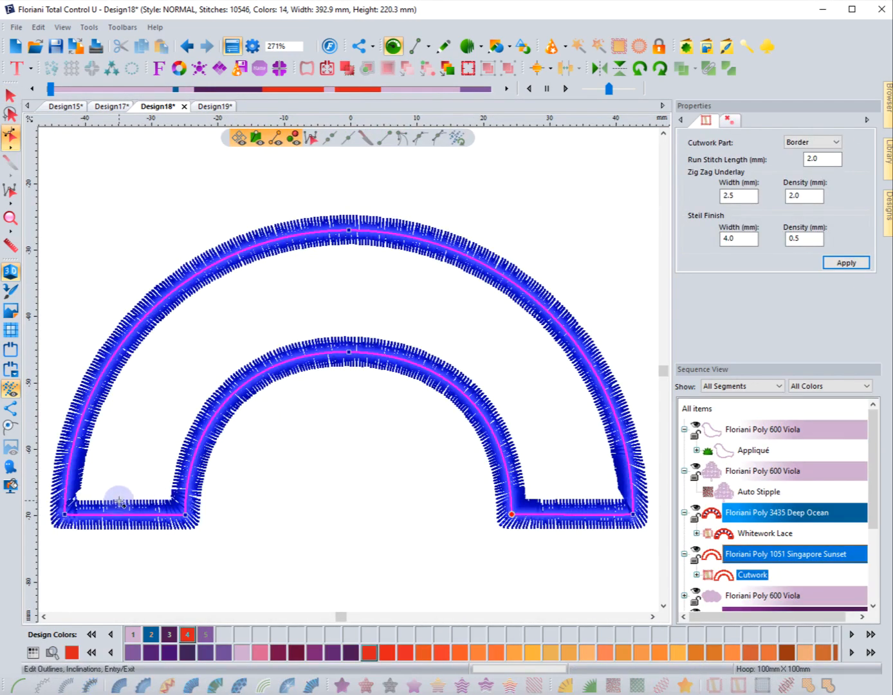
Add seven connecting bars around the cutwork arch from left foot to right foot, generate their stitches and deselect the arch
{"action": "left_click_drag", "start_coordinate": [72, 459], "coordinate": [184, 483]}
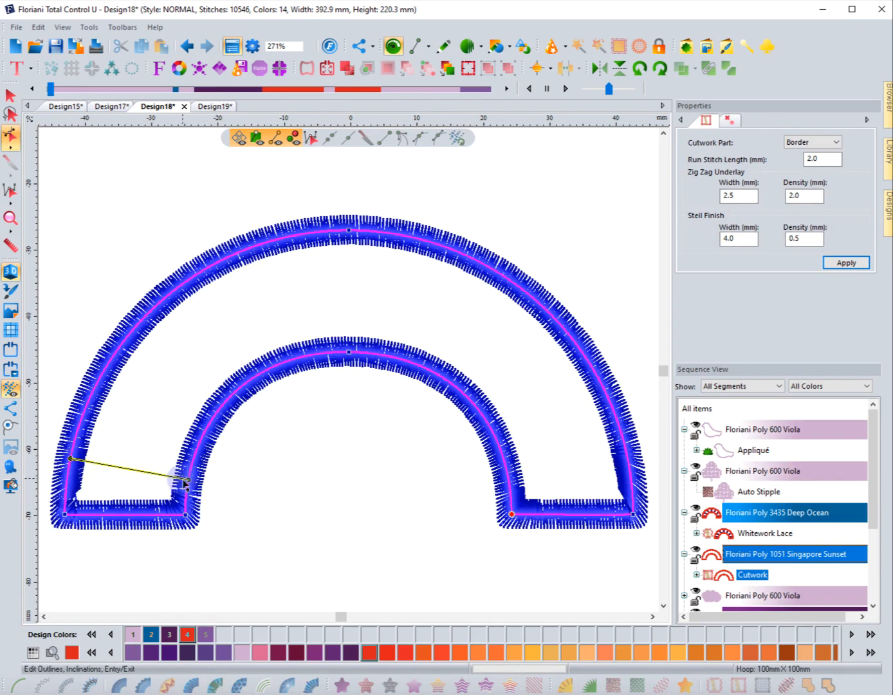
{"action": "left_click_drag", "start_coordinate": [122, 343], "coordinate": [220, 408]}
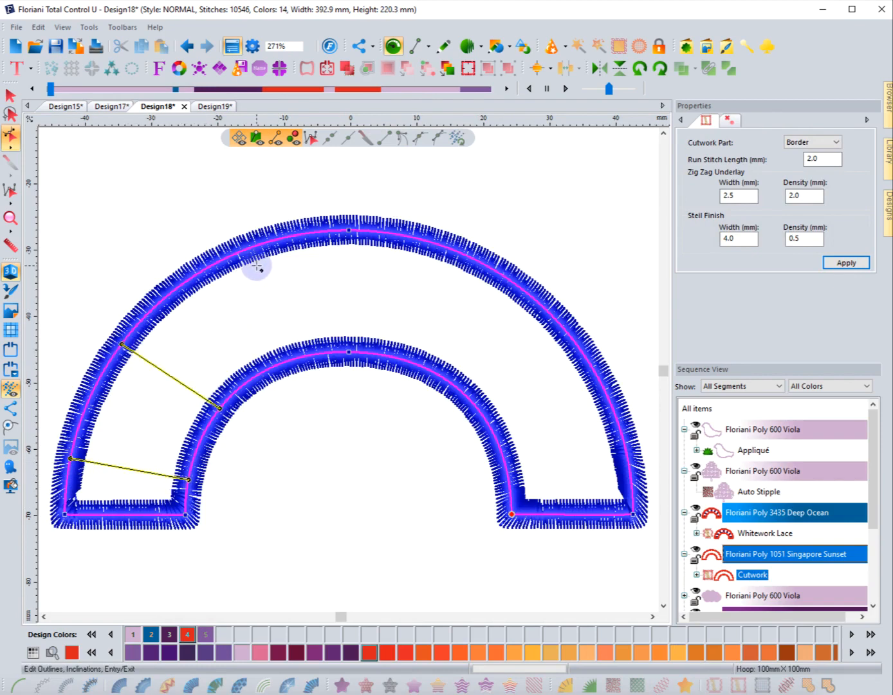
{"action": "left_click_drag", "start_coordinate": [251, 248], "coordinate": [274, 315]}
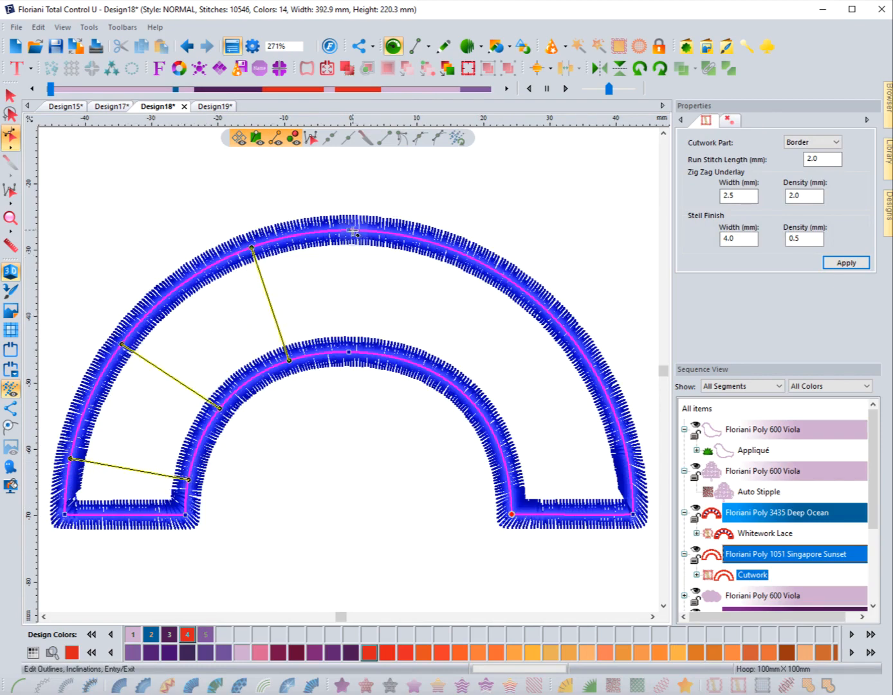
{"action": "mouse_move", "coordinate": [350, 229]}
{"action": "left_mouse_down"}
{"action": "mouse_move", "coordinate": [357, 314]}
{"action": "mouse_move", "coordinate": [348, 319]}
{"action": "mouse_move", "coordinate": [350, 351]}
{"action": "left_mouse_up"}
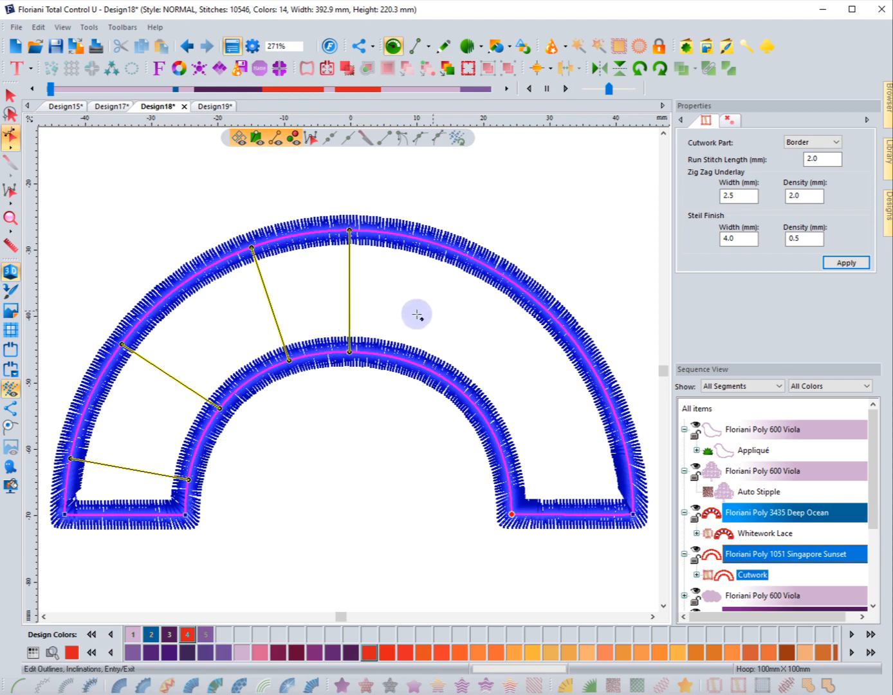
{"action": "left_click_drag", "start_coordinate": [471, 259], "coordinate": [423, 367]}
{"action": "left_click_drag", "start_coordinate": [573, 339], "coordinate": [482, 413]}
{"action": "left_click_drag", "start_coordinate": [620, 430], "coordinate": [508, 469]}
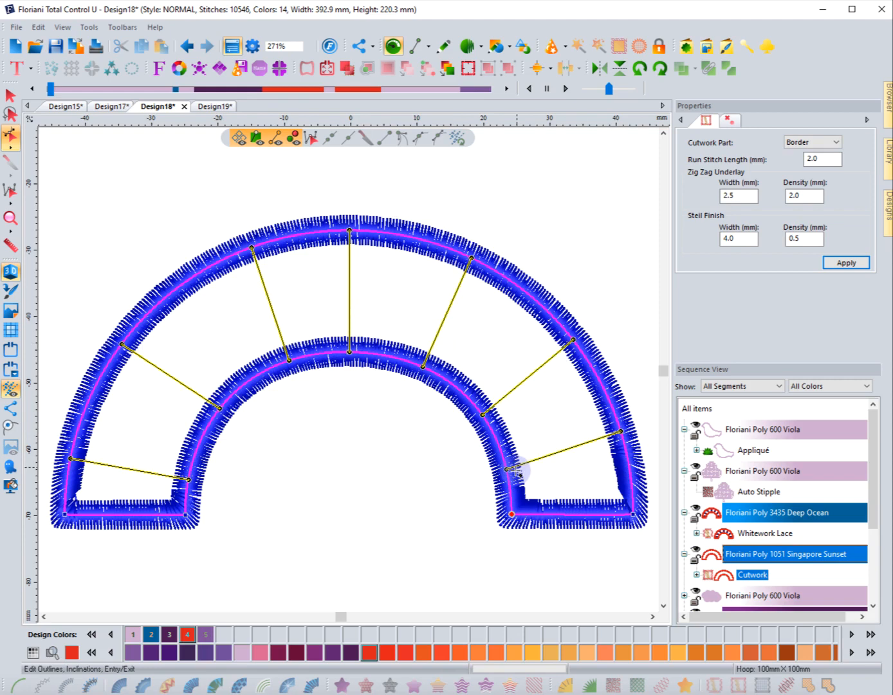
{"action": "right_click", "coordinate": [353, 492]}
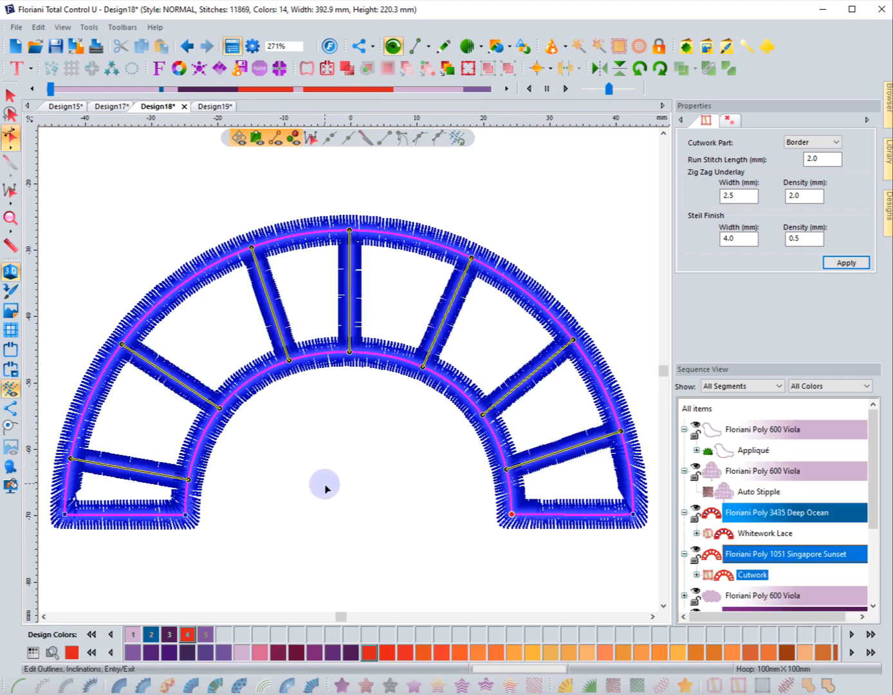
{"action": "left_click", "coordinate": [324, 484]}
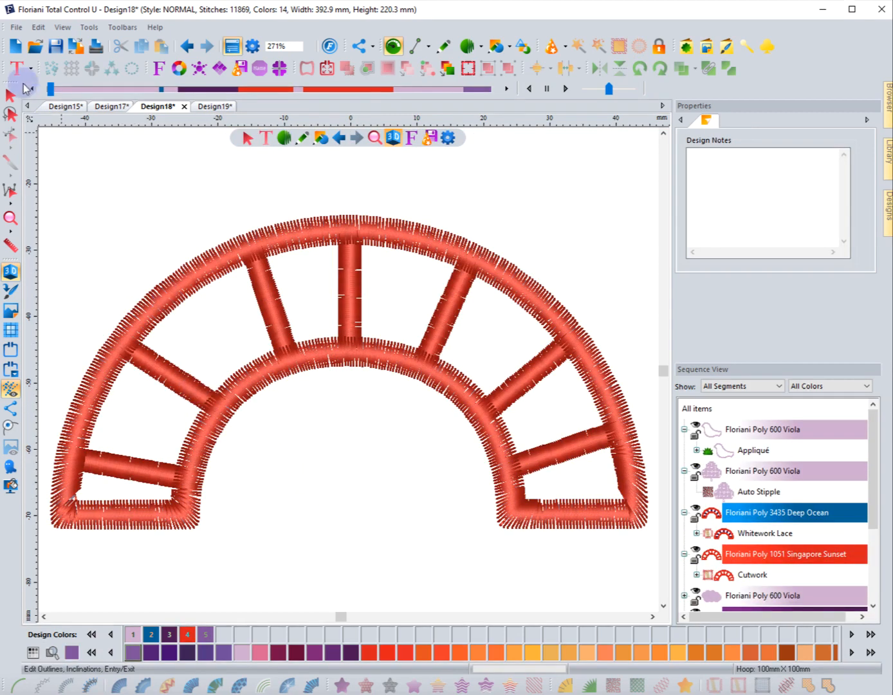
Simulate the cutwork arch's stitch-out, examining the cutting line, zigzag underlay, connecting bars and border in sewing order
{"action": "left_click_drag", "start_coordinate": [50, 89], "coordinate": [297, 93]}
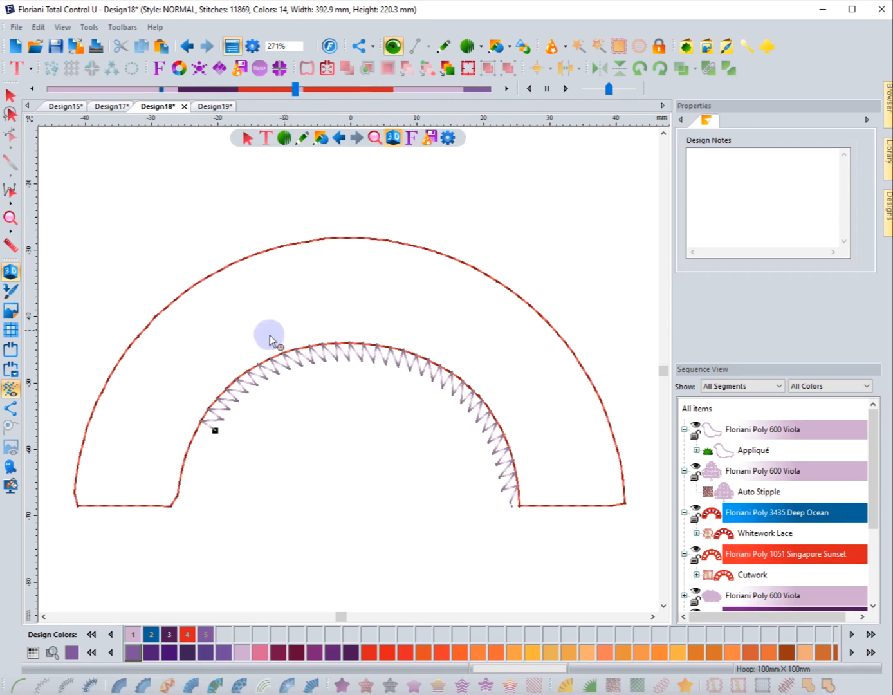
{"action": "left_click_drag", "start_coordinate": [293, 92], "coordinate": [508, 210]}
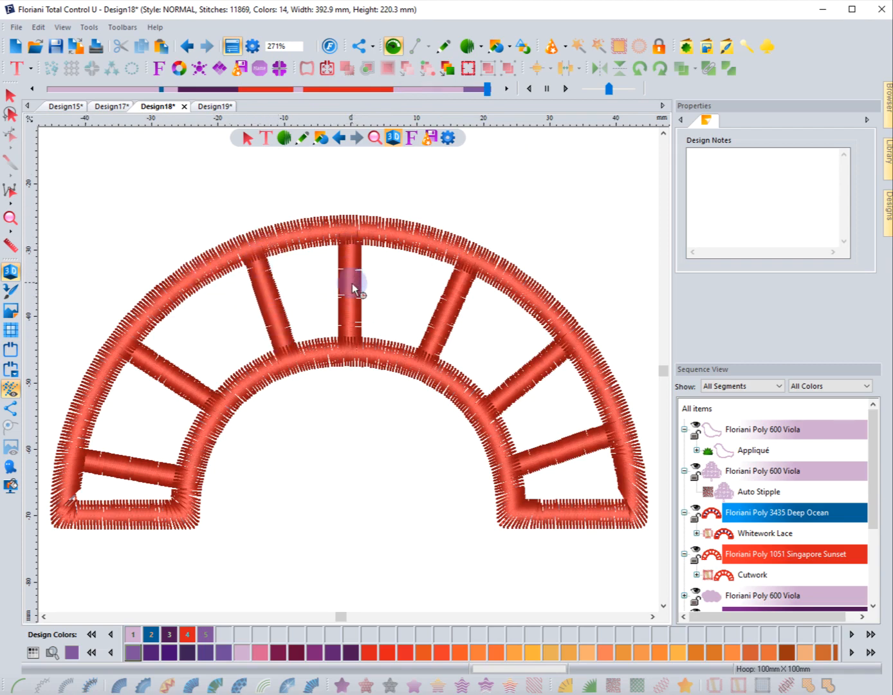
{"action": "scroll", "coordinate": [169, 264], "scroll_direction": "down", "scroll_amount": 2}
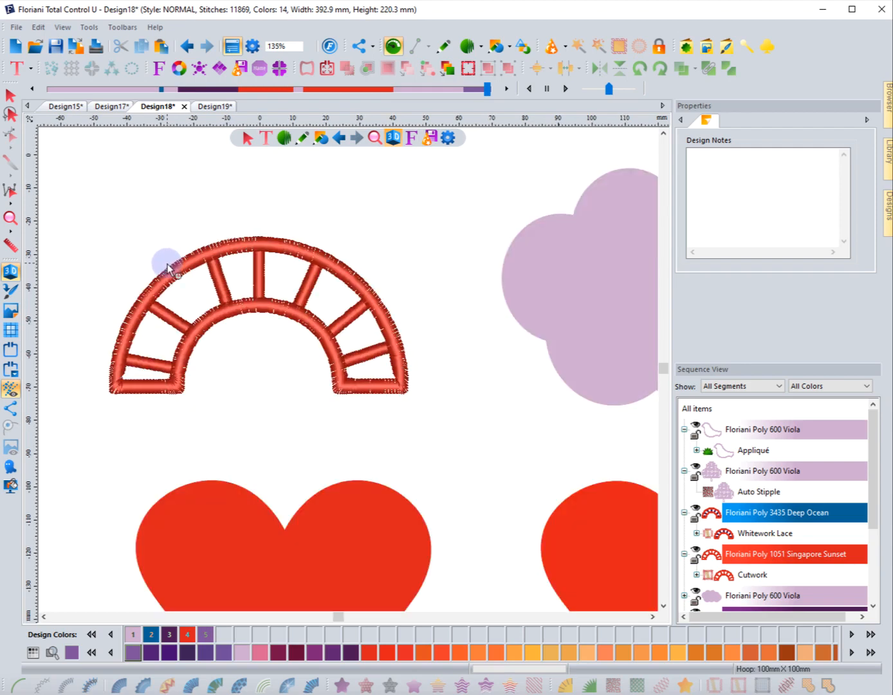
Replay the whitework lace arch's stitch-out to compare its connecting bars and border with the cutwork arch
{"action": "left_click", "coordinate": [44, 615]}
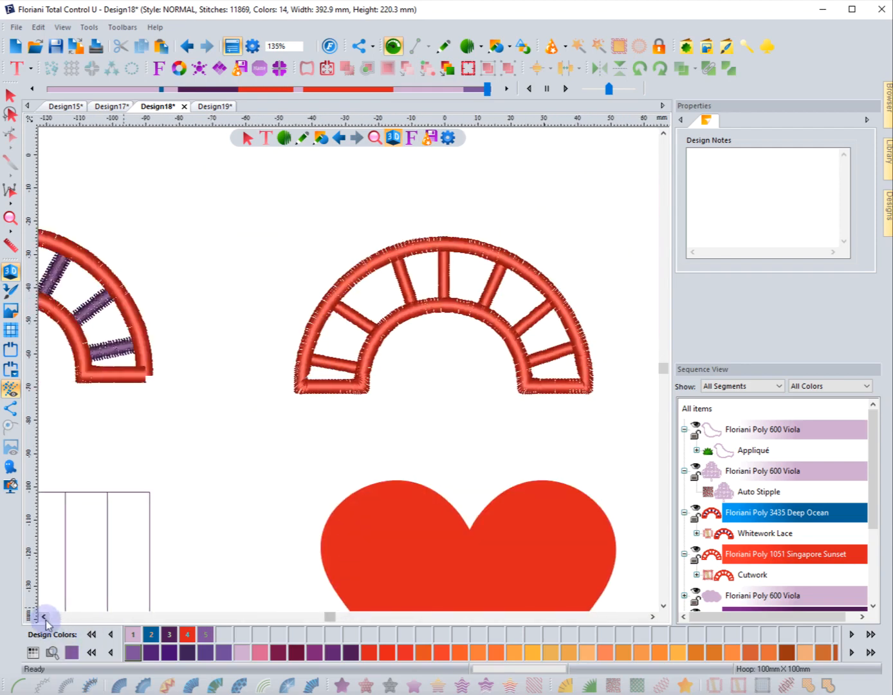
{"action": "left_click", "coordinate": [46, 619]}
{"action": "left_click", "coordinate": [45, 619]}
{"action": "left_click", "coordinate": [46, 618]}
{"action": "left_click", "coordinate": [45, 618]}
{"action": "left_click", "coordinate": [45, 619]}
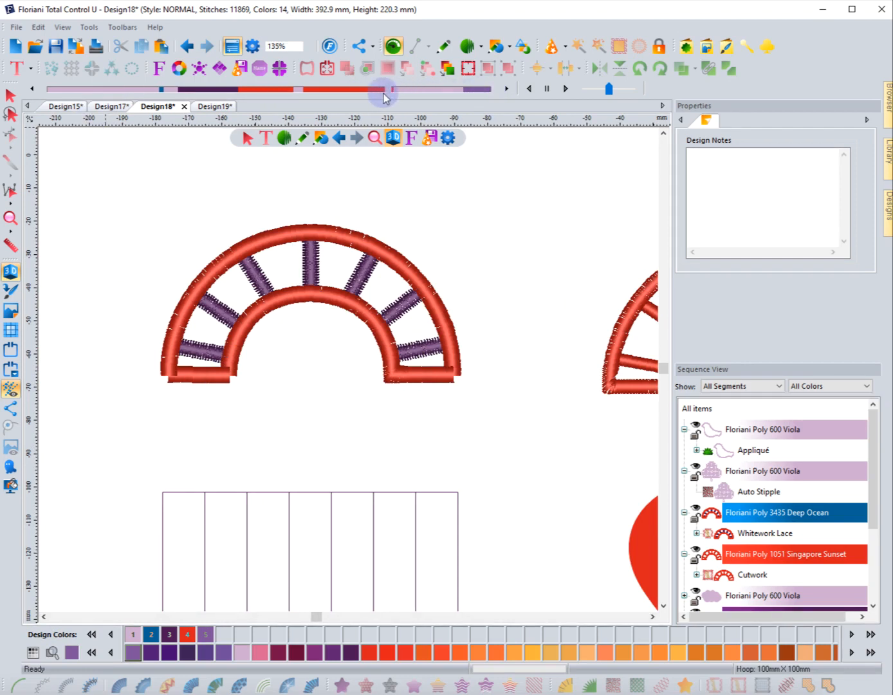
{"action": "left_click_drag", "start_coordinate": [383, 94], "coordinate": [202, 105]}
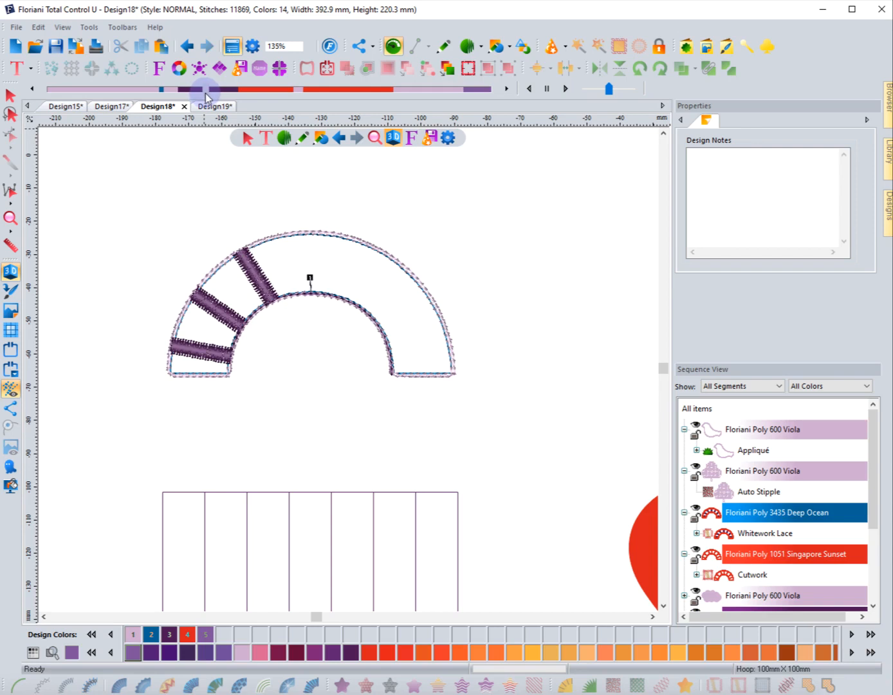
{"action": "left_click_drag", "start_coordinate": [209, 95], "coordinate": [397, 140]}
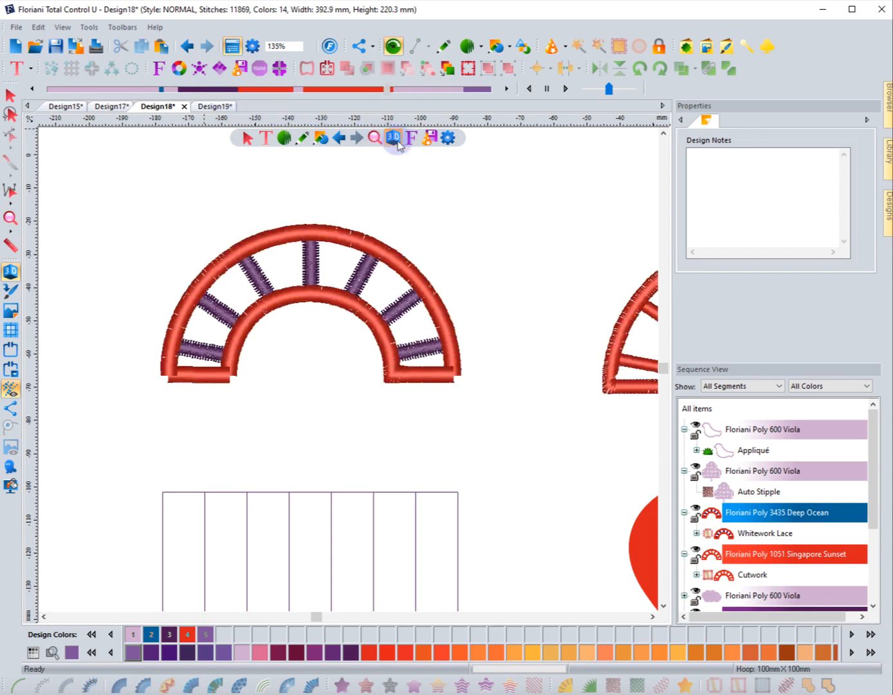
Convert the filled cloud to the net-filled lace stitch type with a satin border and deselect it
{"action": "left_click", "coordinate": [651, 616]}
{"action": "left_click", "coordinate": [652, 616]}
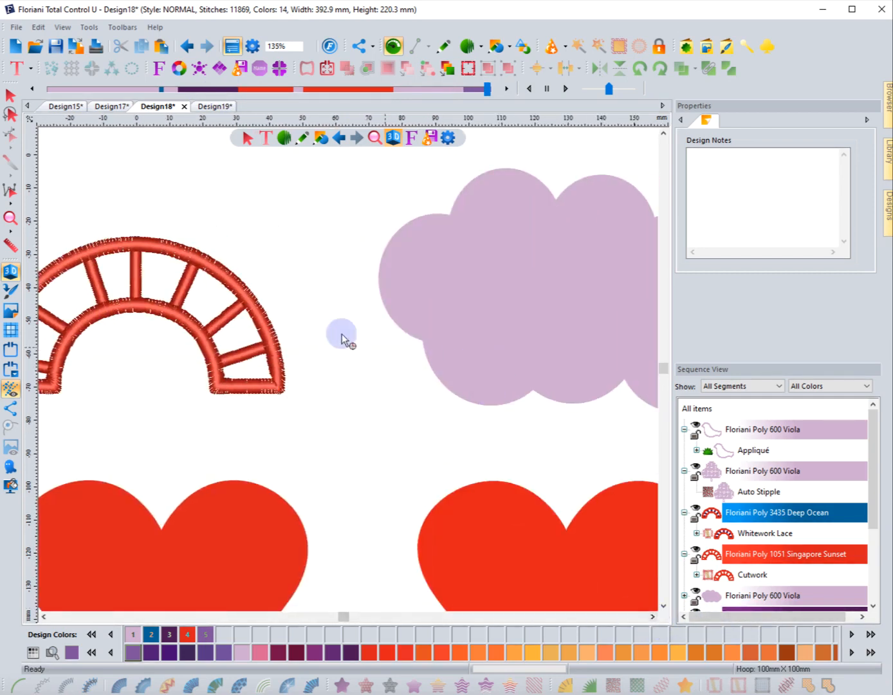
{"action": "left_click", "coordinate": [10, 95]}
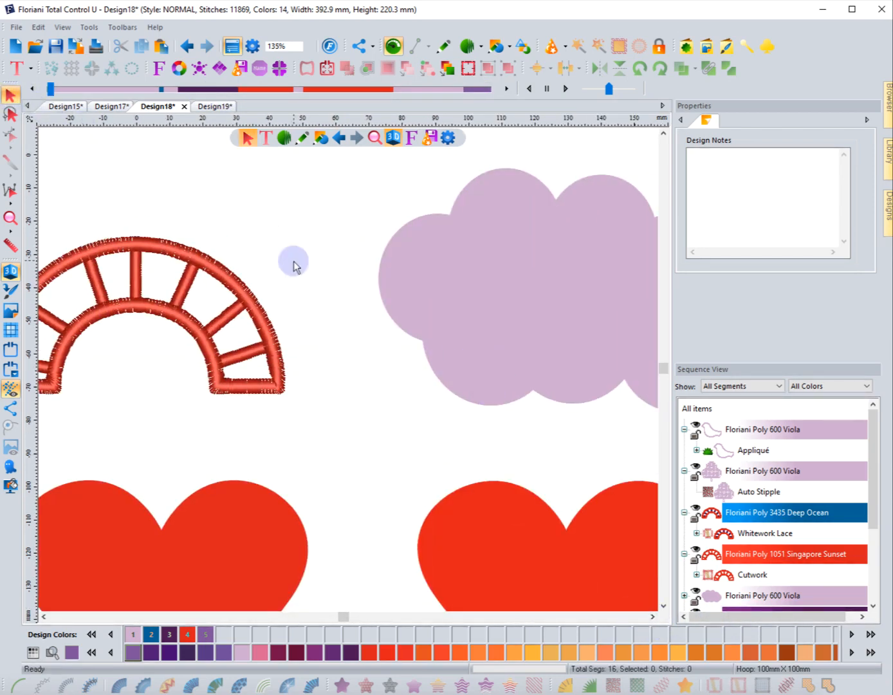
{"action": "left_click", "coordinate": [652, 615]}
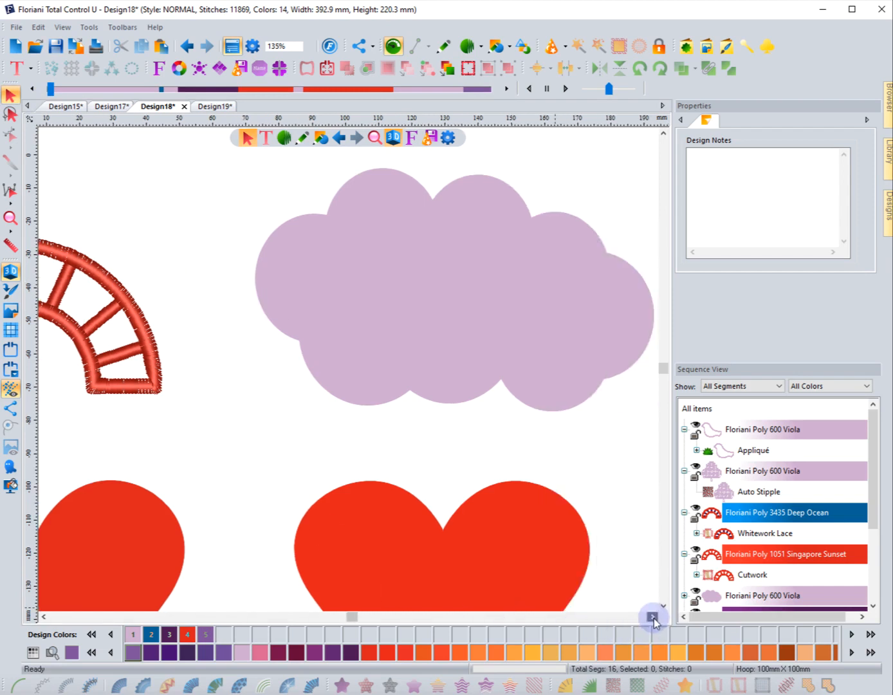
{"action": "left_click", "coordinate": [652, 616]}
{"action": "left_click", "coordinate": [470, 401]}
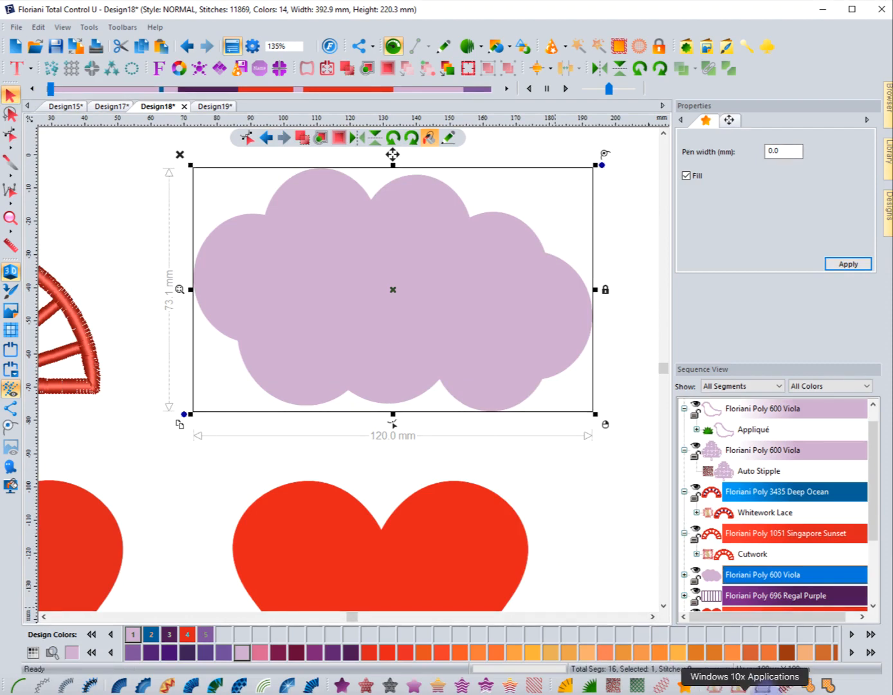
{"action": "left_click", "coordinate": [765, 687]}
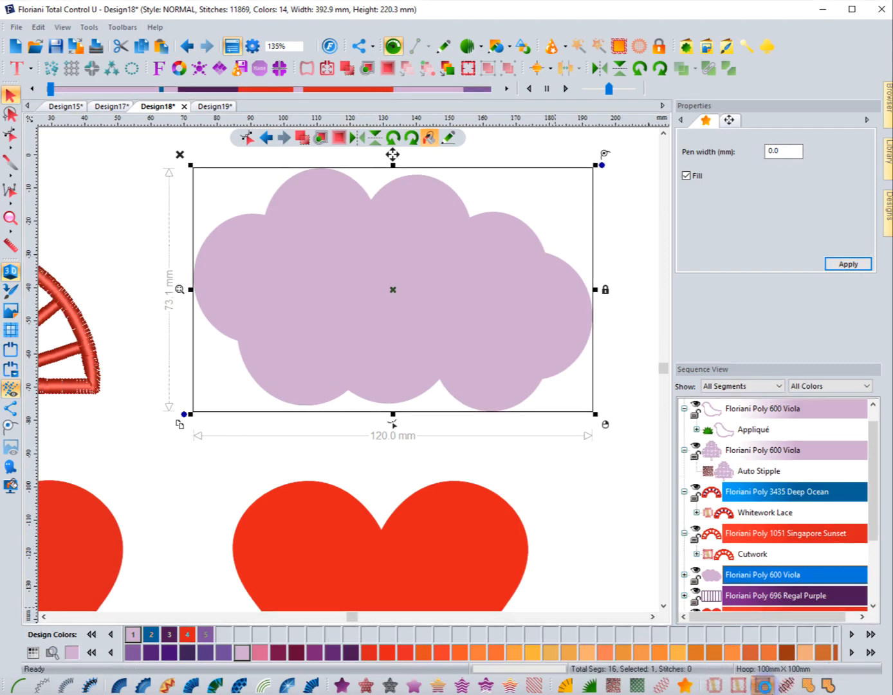
{"action": "left_click", "coordinate": [598, 464]}
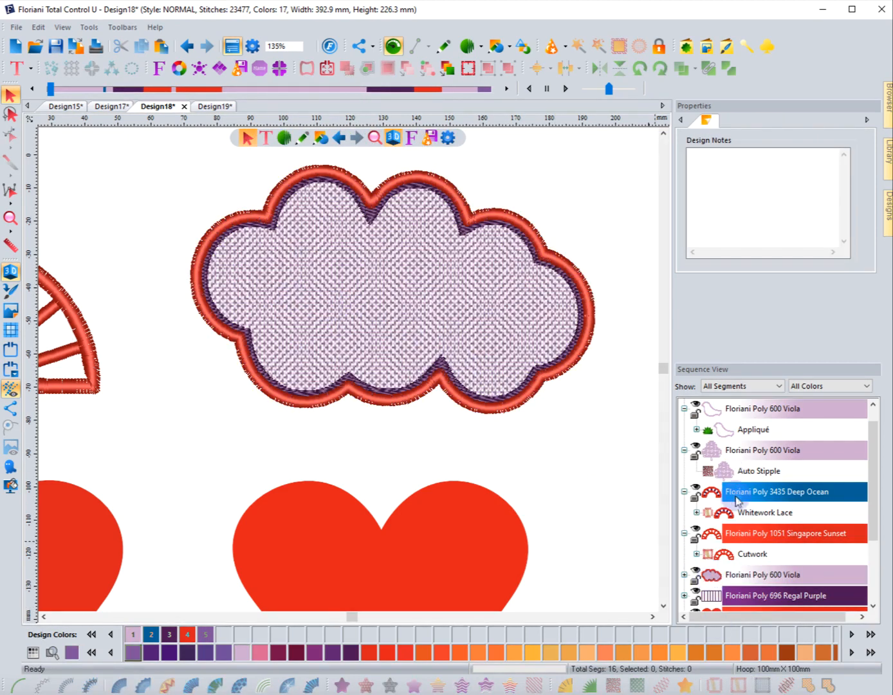
Convert the auto stipple tree, the whitework lace and cutwork arches and the appliqué bird back to Artwork
{"action": "left_click", "coordinate": [684, 491]}
{"action": "left_click", "coordinate": [683, 513]}
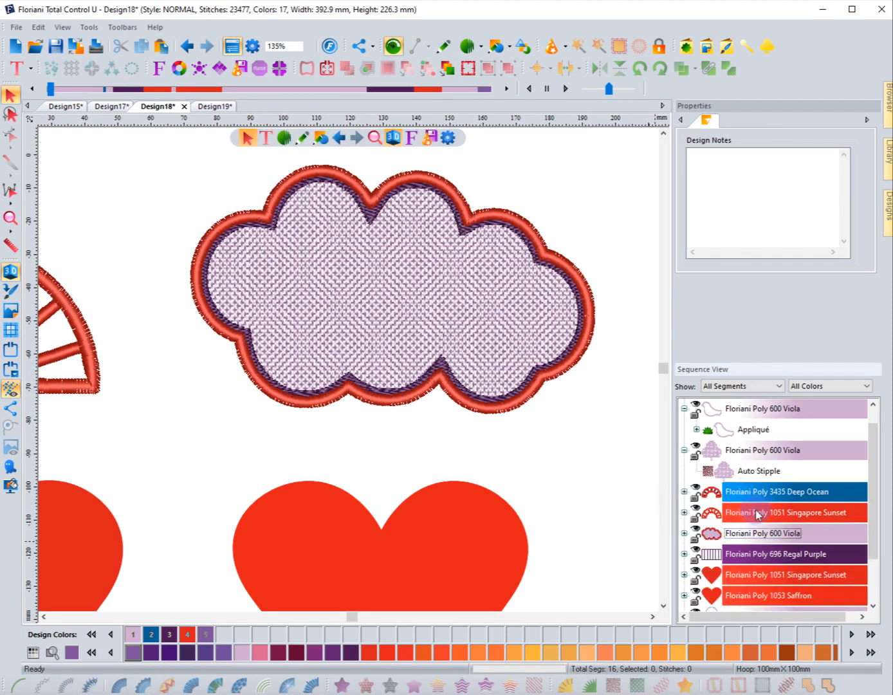
{"action": "left_click", "coordinate": [758, 515]}
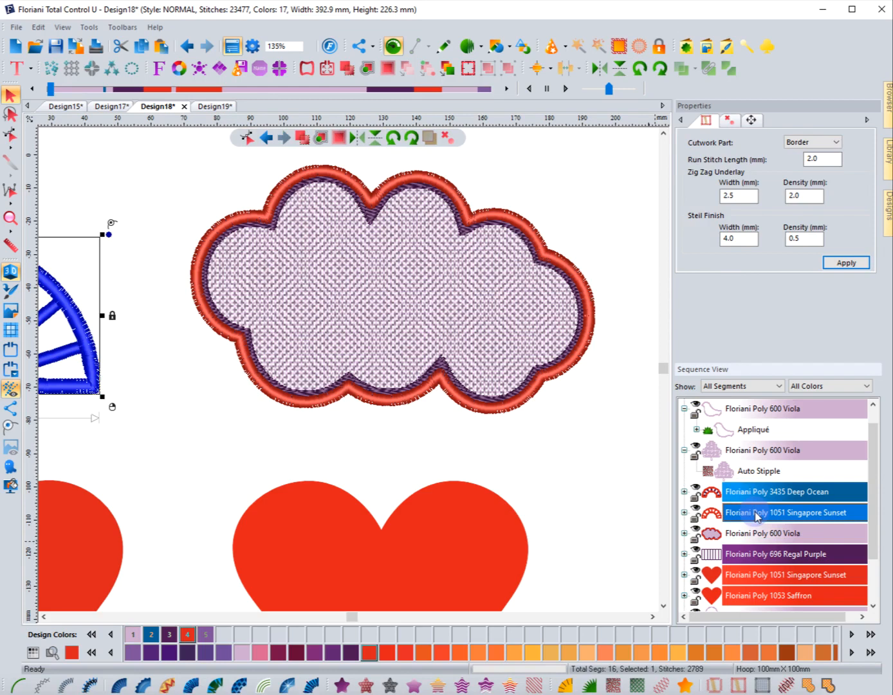
{"action": "left_click", "coordinate": [739, 447], "text": "ctrl"}
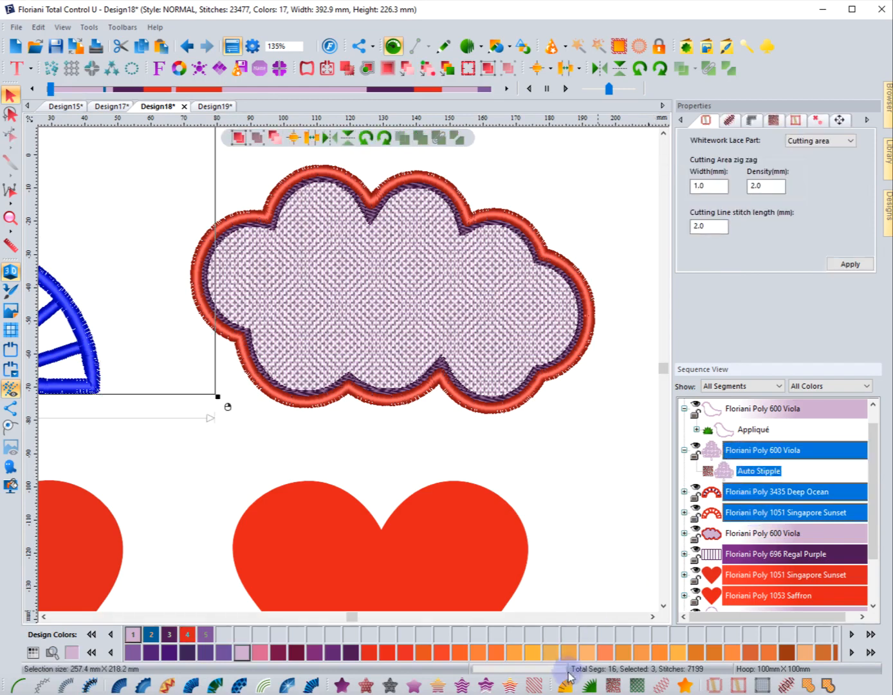
{"action": "left_click", "coordinate": [684, 684]}
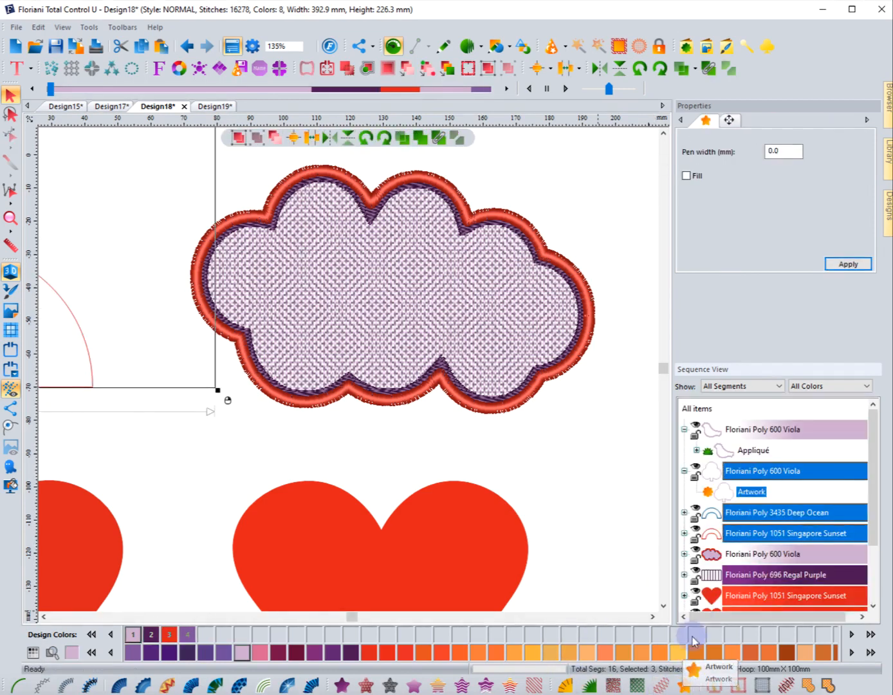
{"action": "left_click", "coordinate": [641, 497]}
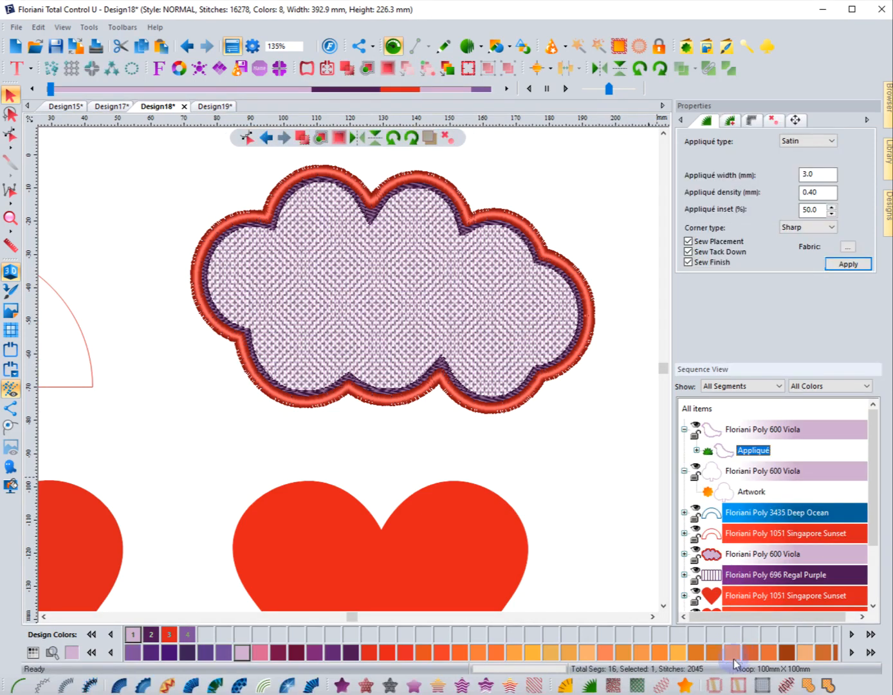
{"action": "left_click", "coordinate": [685, 685]}
{"action": "left_click", "coordinate": [537, 453]}
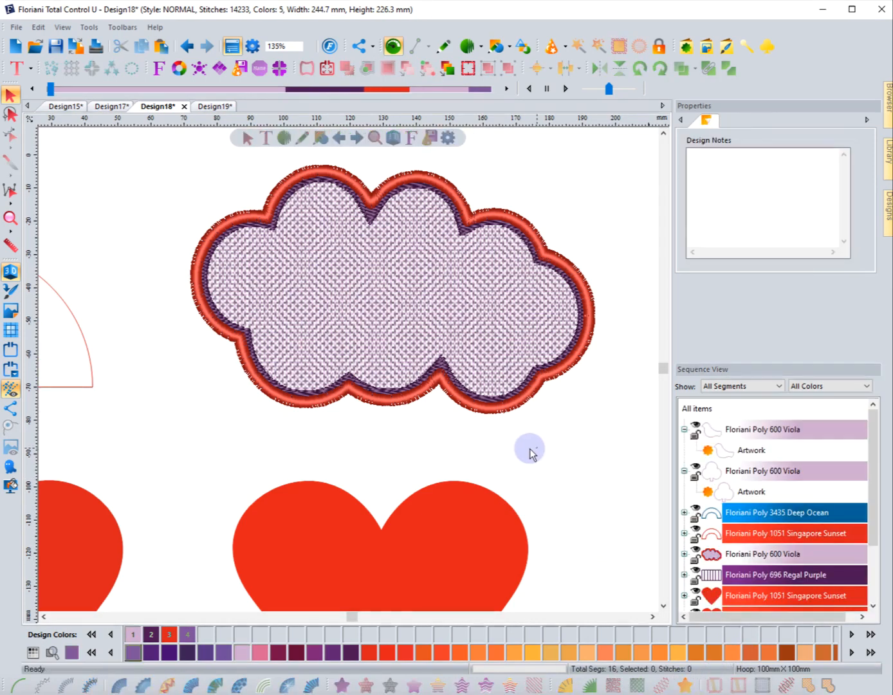
Simulate the cloud's stitch-out, examining the net fill, the purple edge and the red border in sewing order
{"action": "left_click", "coordinate": [52, 93]}
{"action": "mouse_move", "coordinate": [53, 93]}
{"action": "left_mouse_down"}
{"action": "mouse_move", "coordinate": [142, 89]}
{"action": "mouse_move", "coordinate": [208, 110]}
{"action": "mouse_move", "coordinate": [245, 108]}
{"action": "mouse_move", "coordinate": [335, 140]}
{"action": "left_mouse_up"}
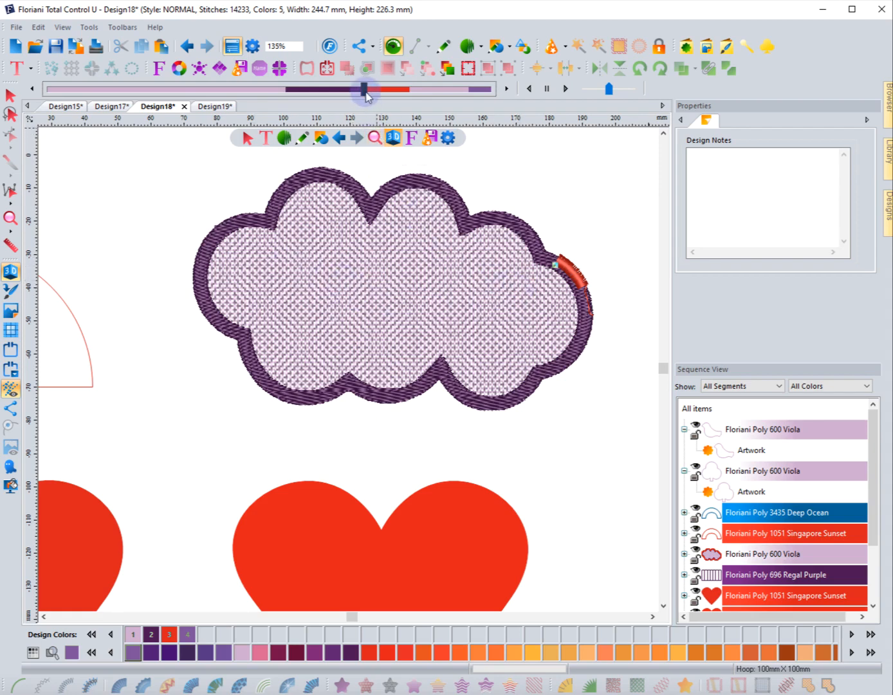
{"action": "left_click_drag", "start_coordinate": [369, 93], "coordinate": [496, 102]}
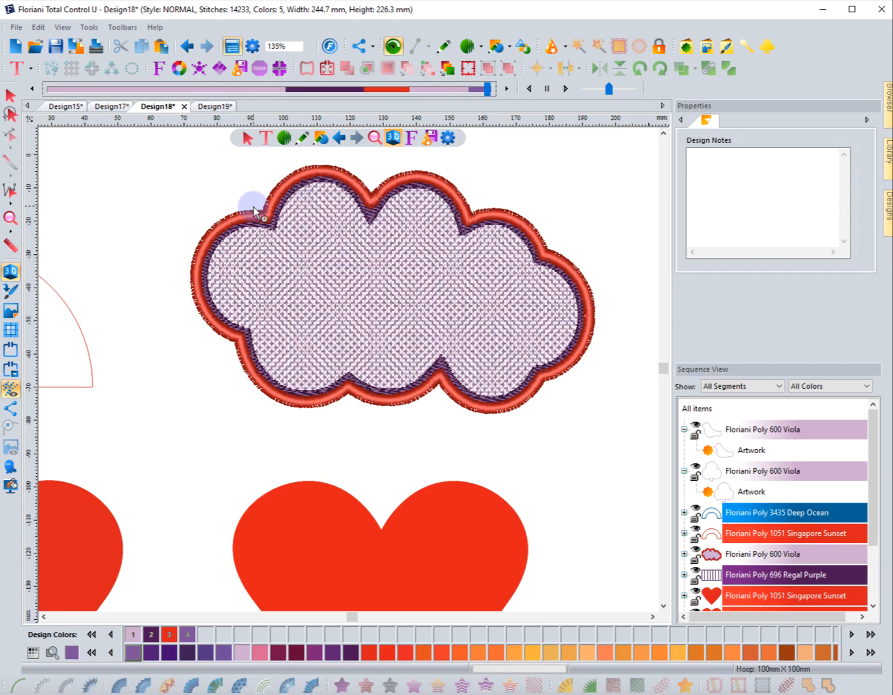
{"action": "left_click", "coordinate": [10, 95]}
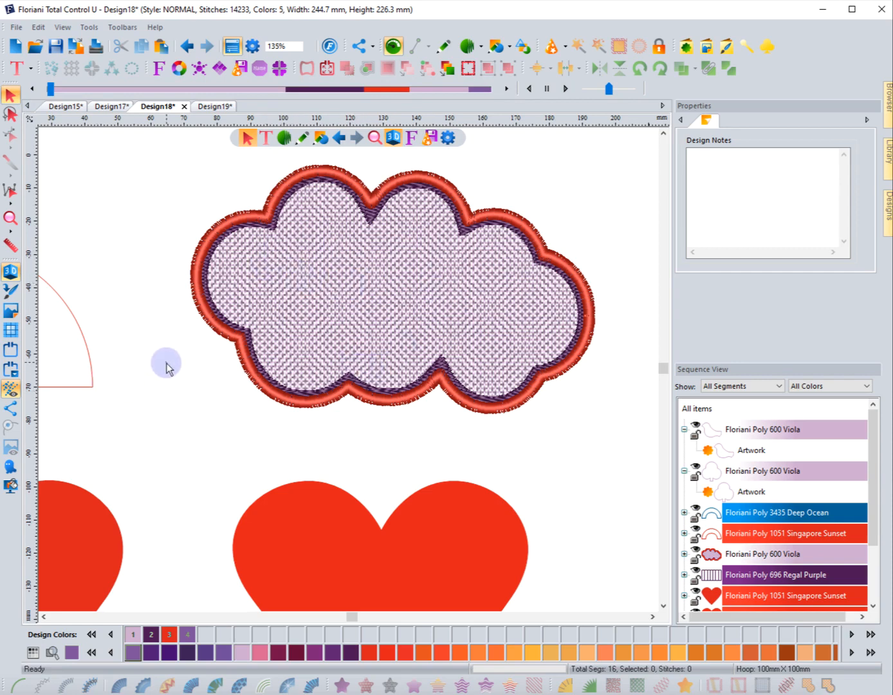
Convert the blue outlined arch to Whitework Lace with five connecting bars across it, generate the bars' stitches and deselect it
{"action": "left_click", "coordinate": [12, 219]}
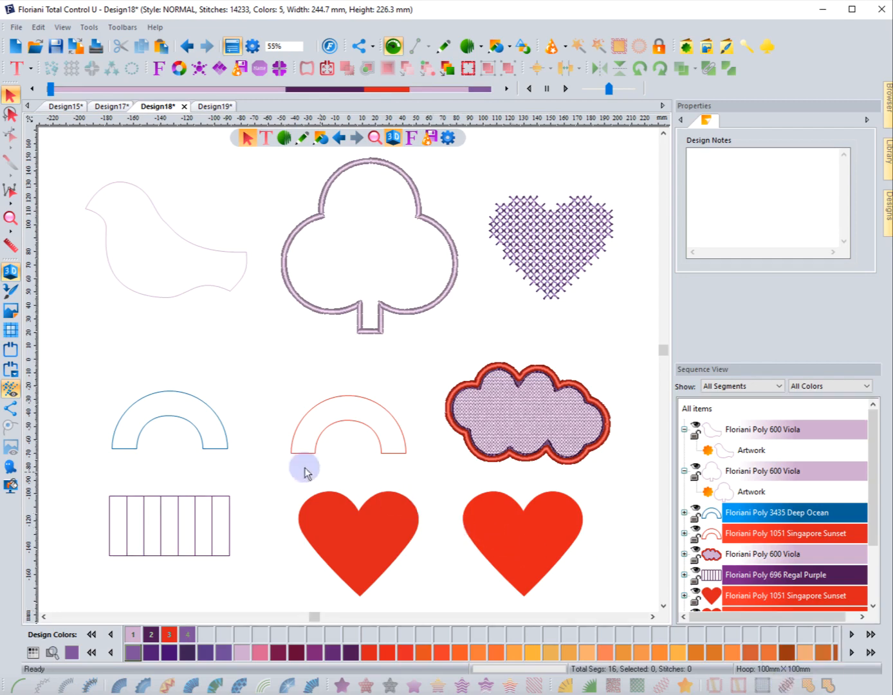
{"action": "left_click", "coordinate": [219, 447]}
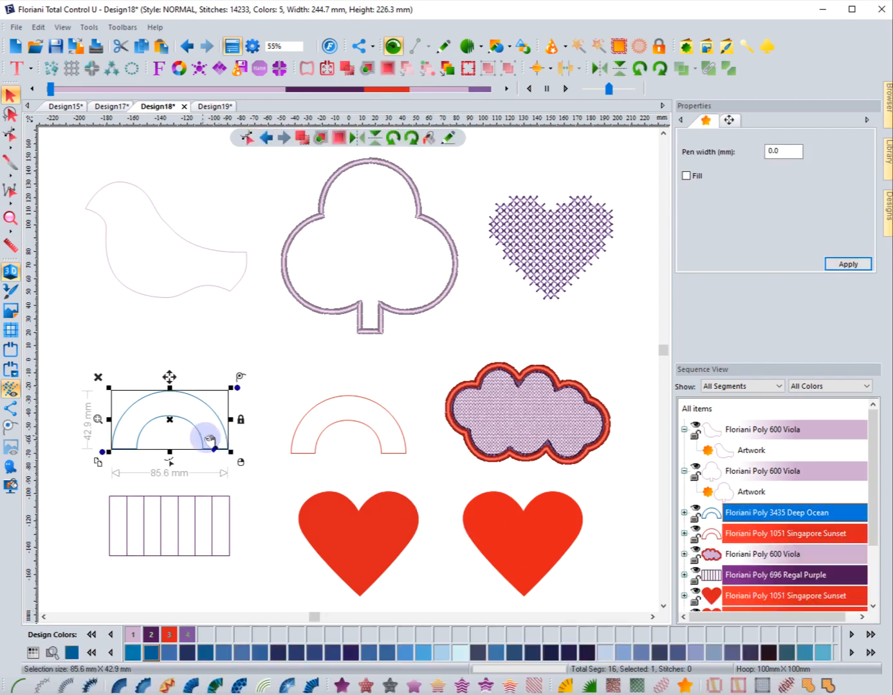
{"action": "left_click", "coordinate": [716, 685]}
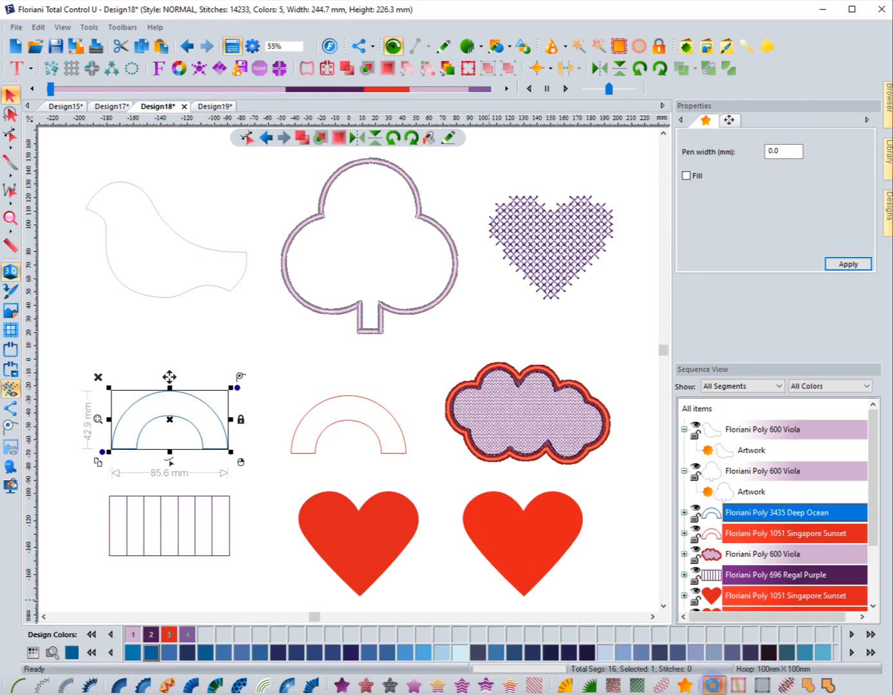
{"action": "left_click_drag", "start_coordinate": [117, 425], "coordinate": [200, 430]}
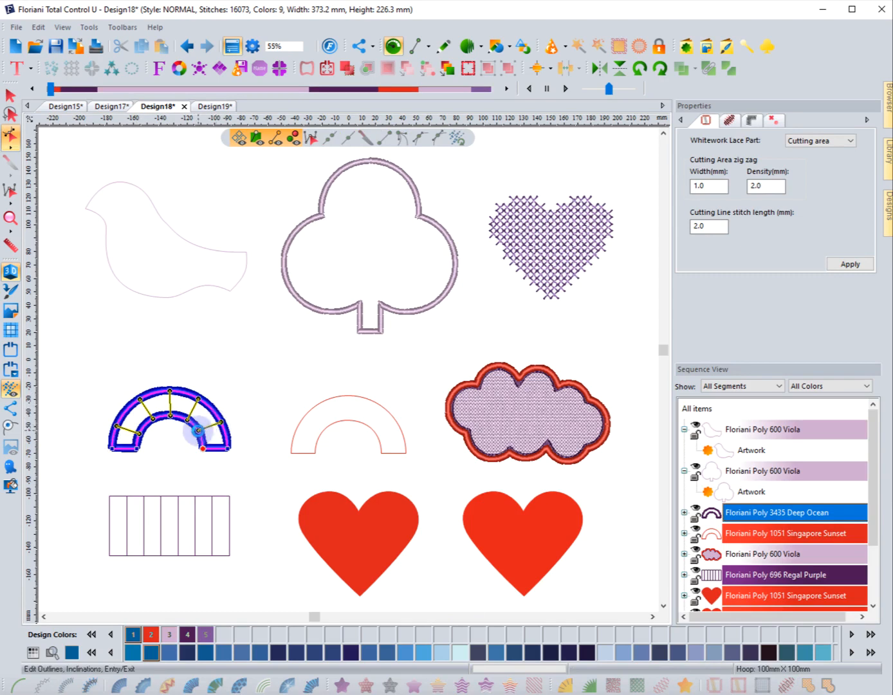
{"action": "left_click", "coordinate": [174, 455]}
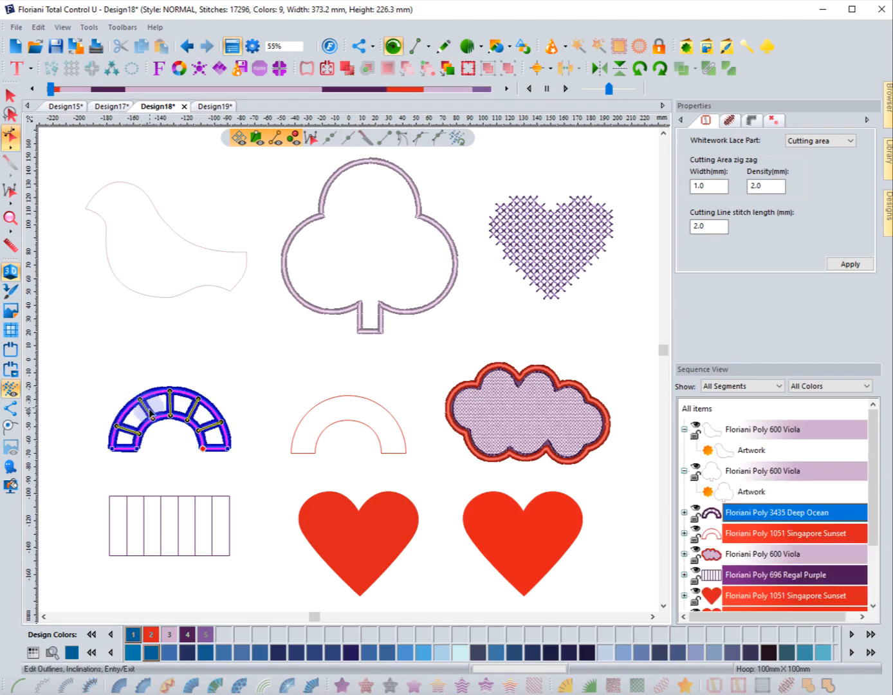
{"action": "left_click", "coordinate": [9, 95]}
{"action": "left_click", "coordinate": [79, 285]}
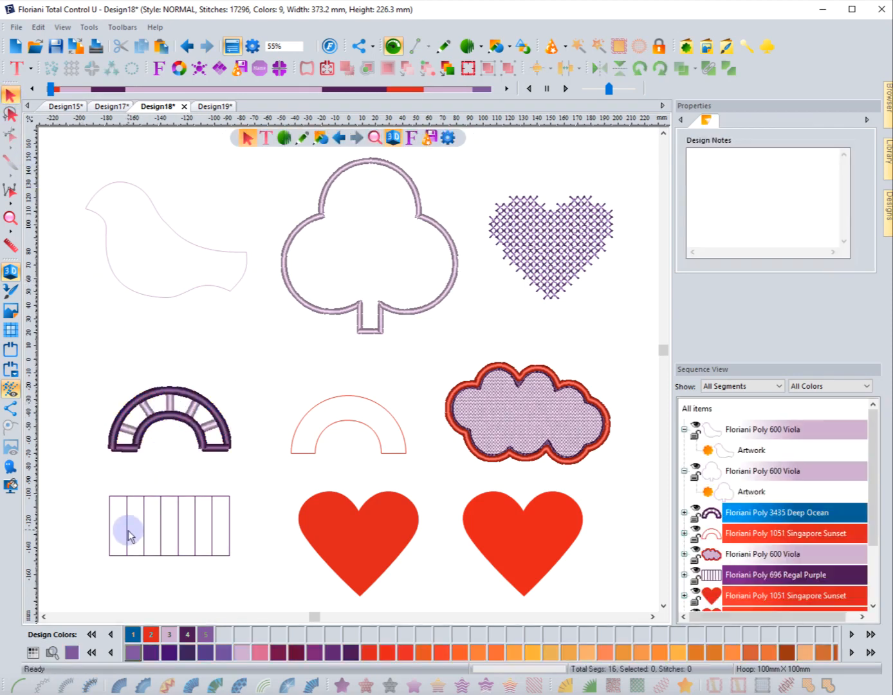
Convert the six vertical artwork lines inside the purple rectangle to the Mesh Steil stitch type and deselect them
{"action": "left_click", "coordinate": [683, 575]}
{"action": "scroll", "coordinate": [687, 574], "scroll_direction": "down", "scroll_amount": 4}
{"action": "scroll", "coordinate": [688, 574], "scroll_direction": "up", "scroll_amount": 1}
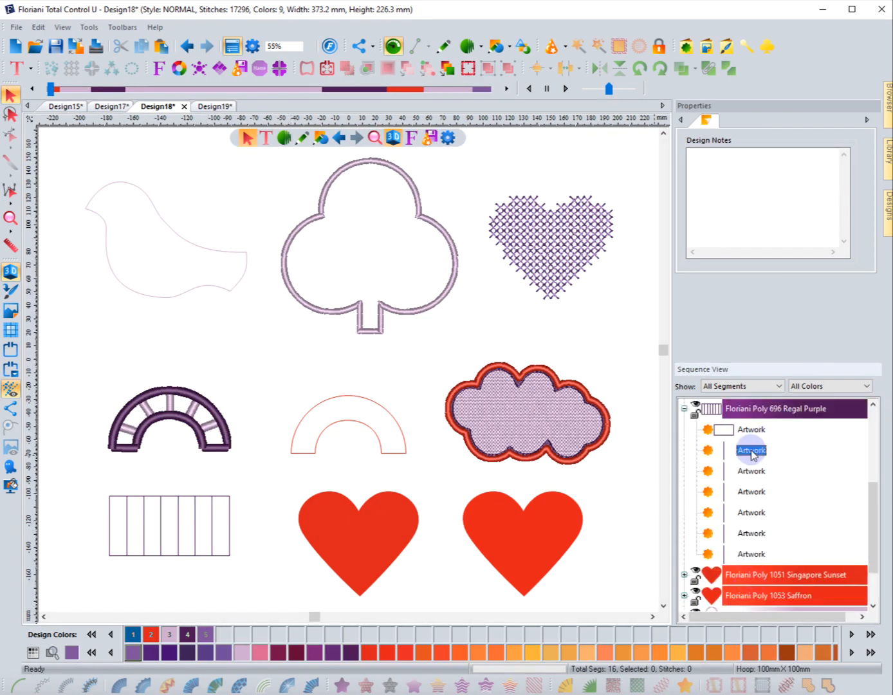
{"action": "left_click", "coordinate": [752, 450]}
{"action": "left_click", "coordinate": [753, 554], "text": "shift"}
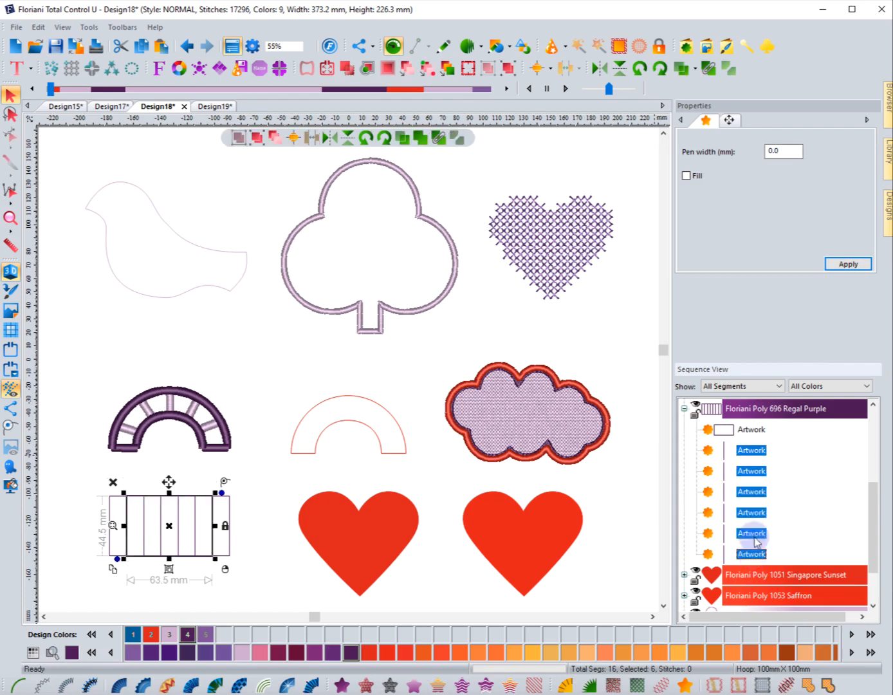
{"action": "left_click", "coordinate": [786, 683]}
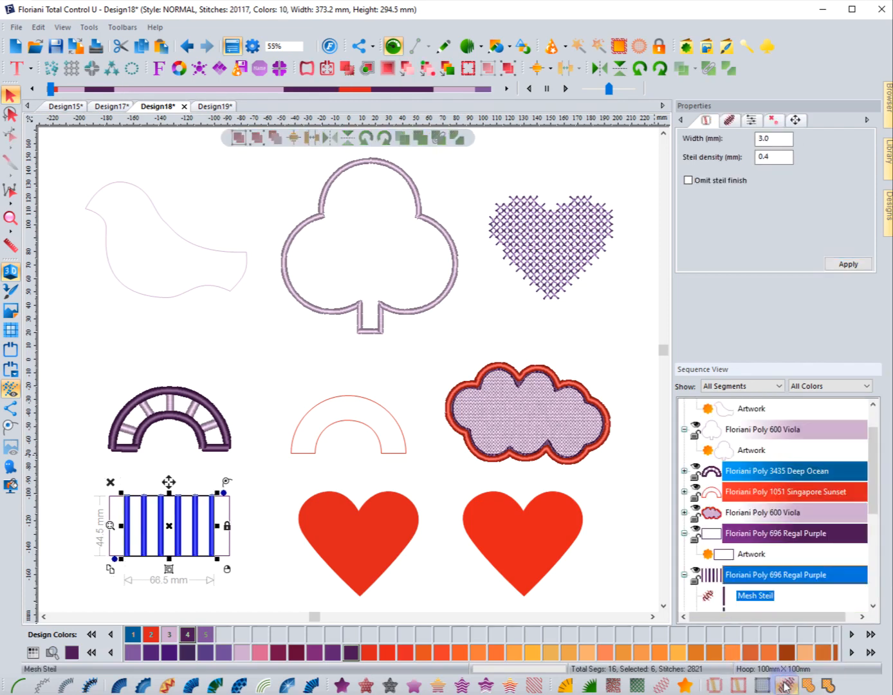
{"action": "left_click", "coordinate": [101, 489]}
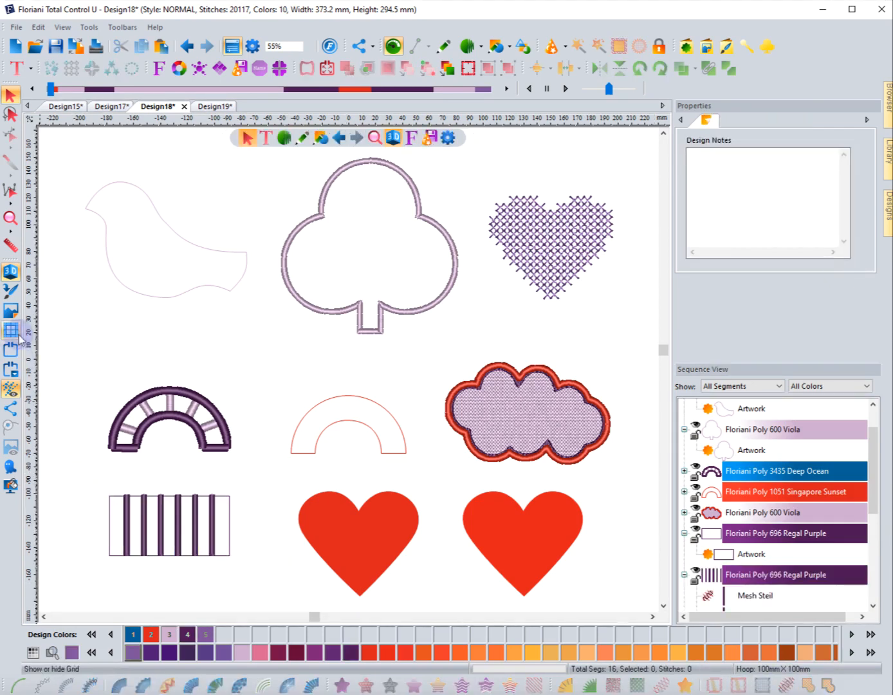
Simulate the stitch-out of the Mesh Steil bars up close, examining how each bar is built in sewing order
{"action": "left_click", "coordinate": [11, 219]}
{"action": "left_click_drag", "start_coordinate": [96, 481], "coordinate": [252, 579]}
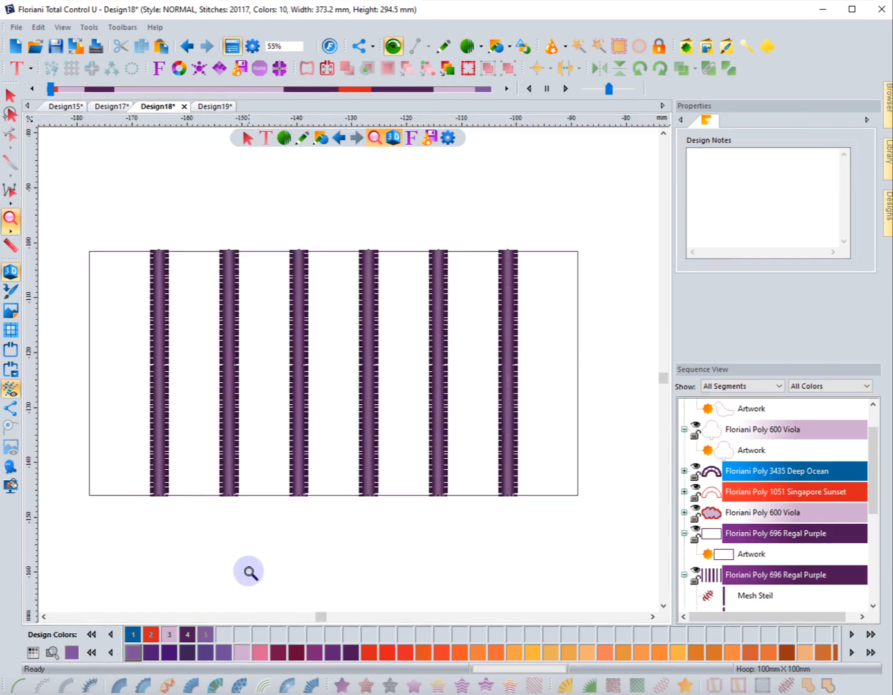
{"action": "left_click", "coordinate": [54, 89]}
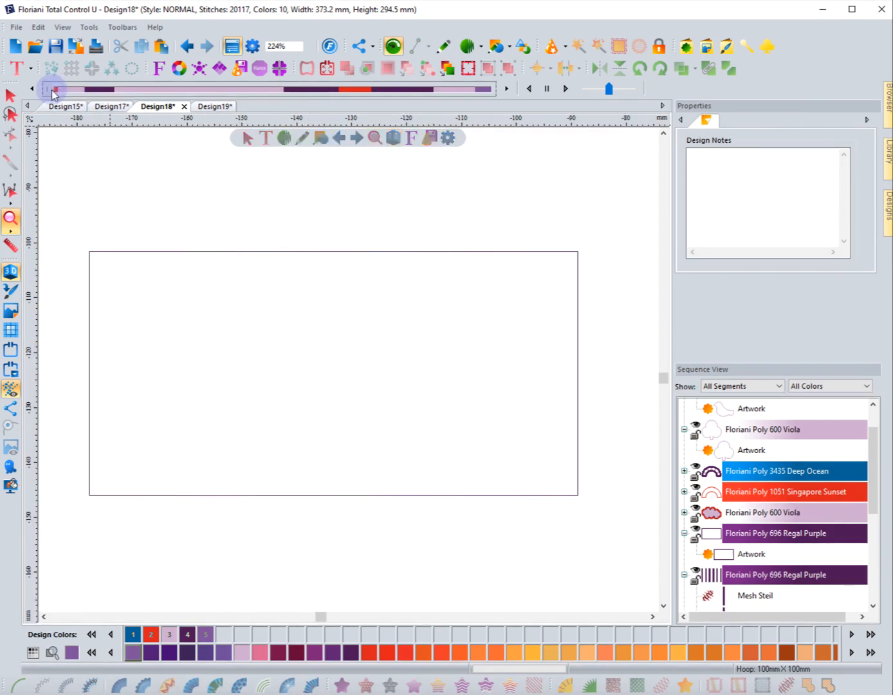
{"action": "left_click_drag", "start_coordinate": [70, 93], "coordinate": [375, 95]}
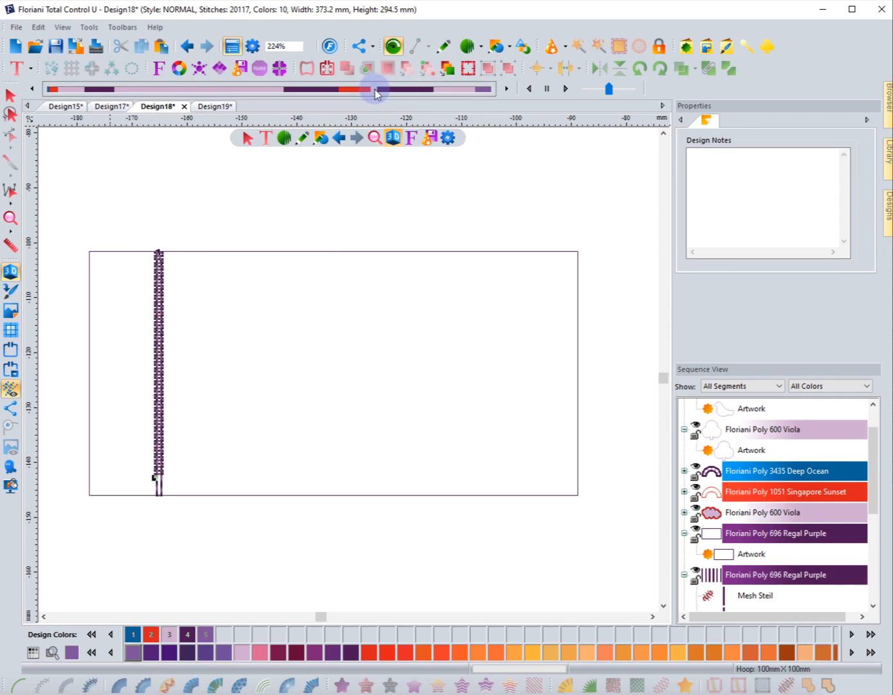
{"action": "mouse_move", "coordinate": [375, 95]}
{"action": "left_mouse_down"}
{"action": "mouse_move", "coordinate": [413, 90]}
{"action": "mouse_move", "coordinate": [428, 108]}
{"action": "mouse_move", "coordinate": [495, 111]}
{"action": "left_mouse_up"}
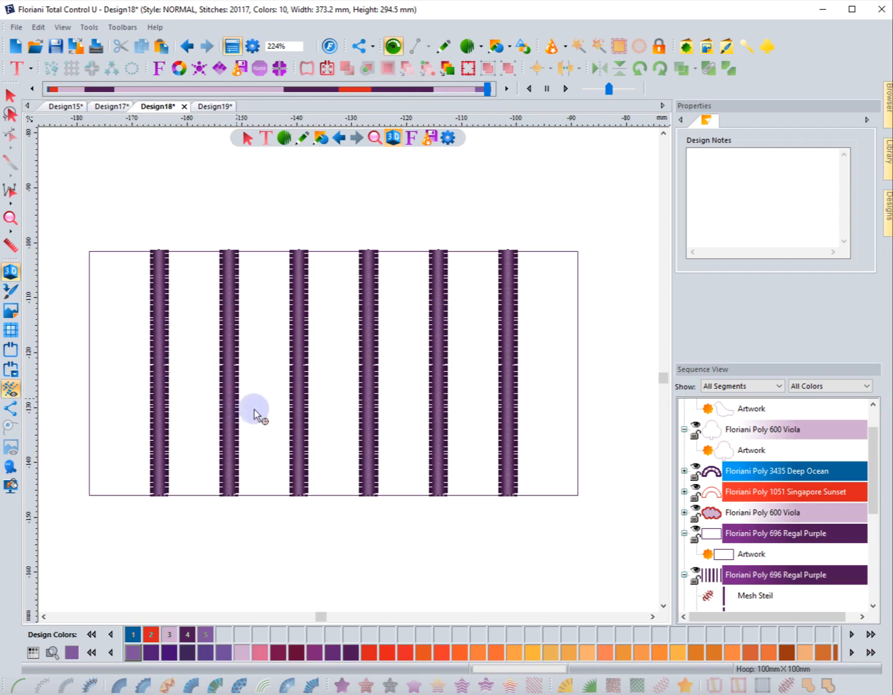
{"action": "left_click", "coordinate": [786, 687]}
Set the six Mesh Steil bars' width to 5 mm and steil density to 1 mm, regenerate them and deselect
{"action": "scroll", "coordinate": [474, 403], "scroll_direction": "down", "scroll_amount": 1}
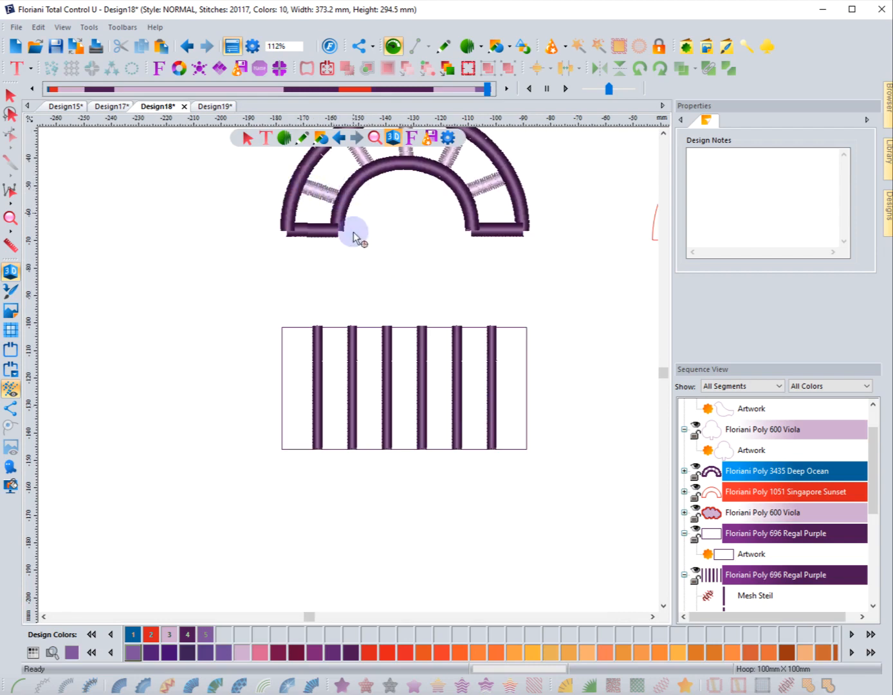
{"action": "left_click", "coordinate": [731, 582]}
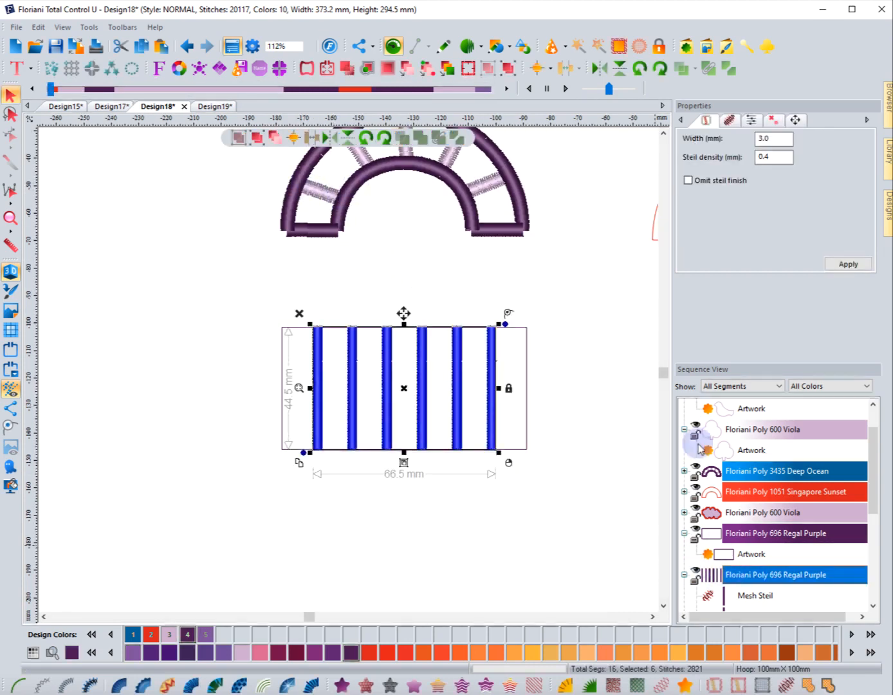
{"action": "left_click", "coordinate": [774, 138]}
{"action": "left_click_drag", "start_coordinate": [774, 138], "coordinate": [719, 148]}
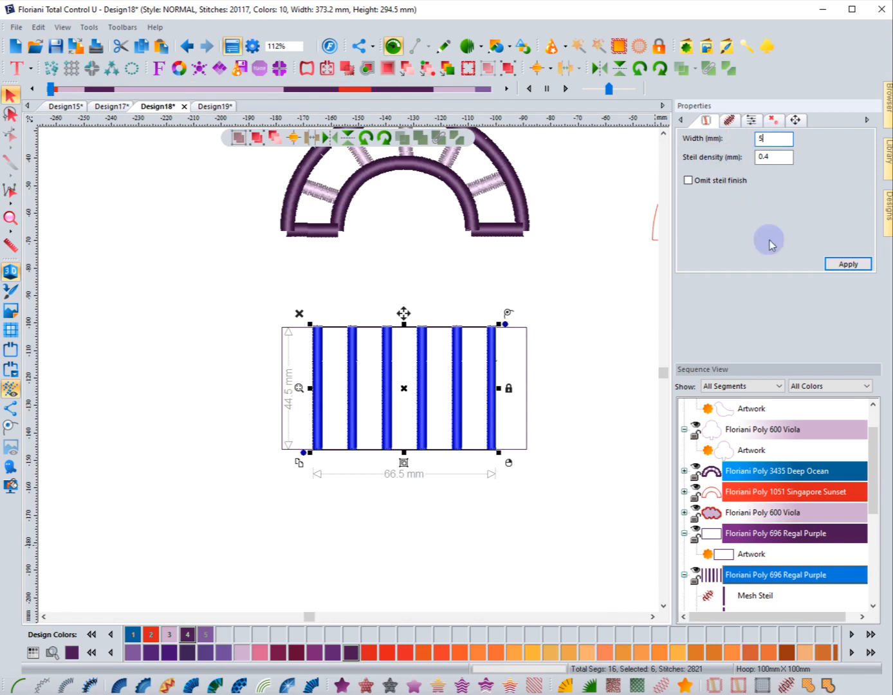
{"action": "left_click", "coordinate": [830, 263]}
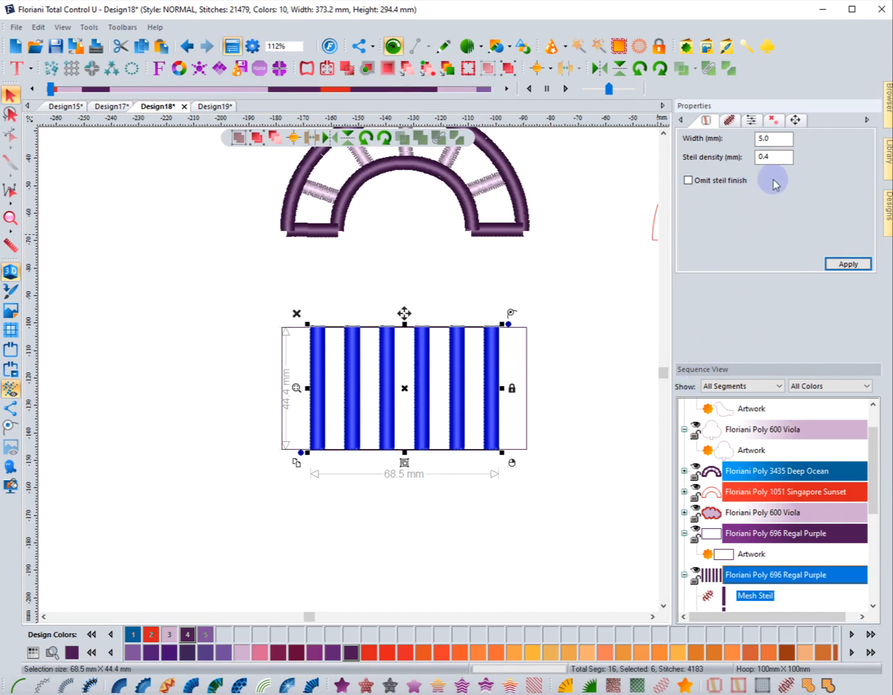
{"action": "double_click", "coordinate": [756, 159]}
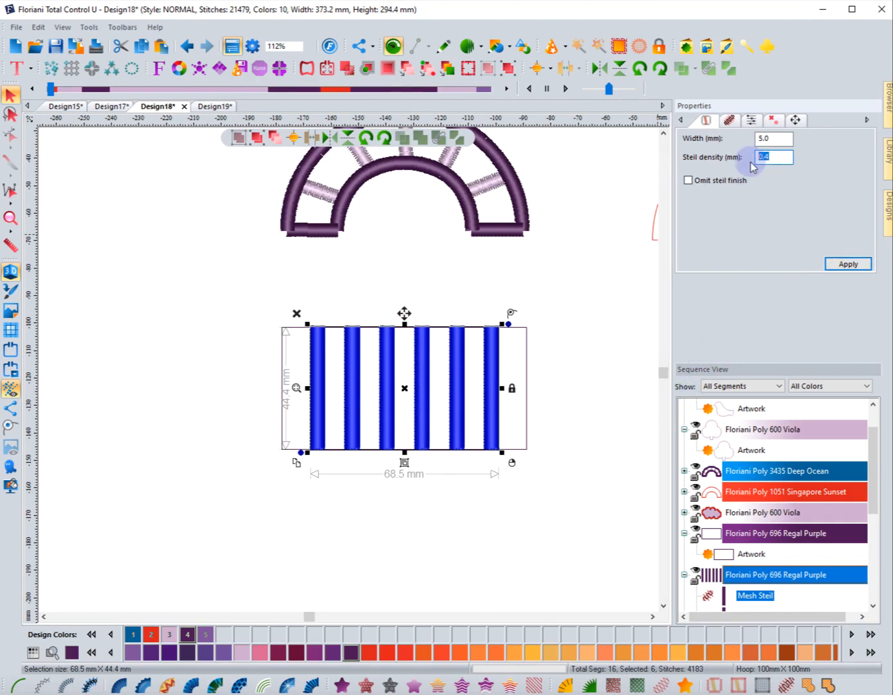
{"action": "type", "text": "1"}
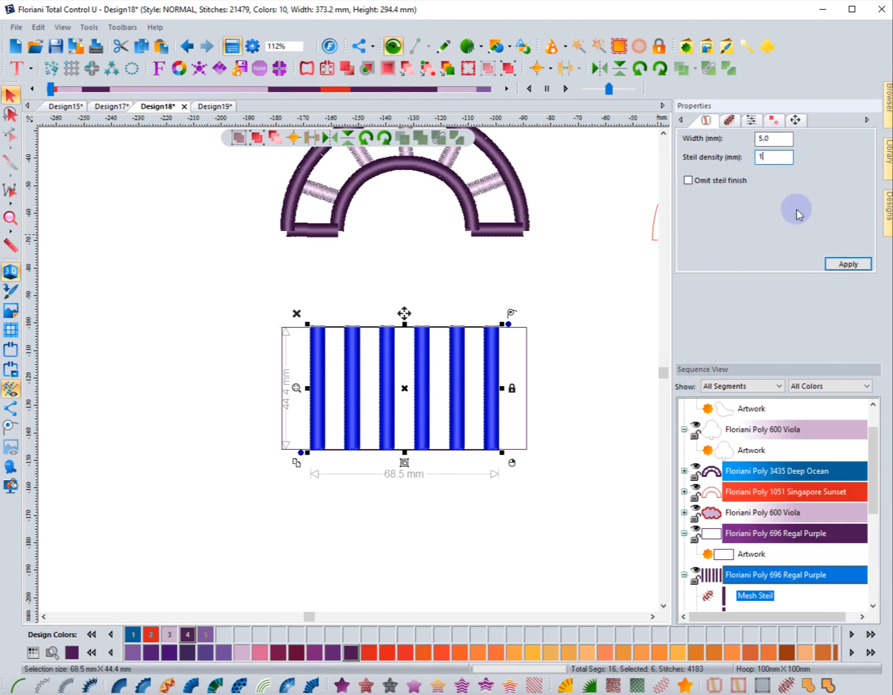
{"action": "left_click", "coordinate": [836, 260]}
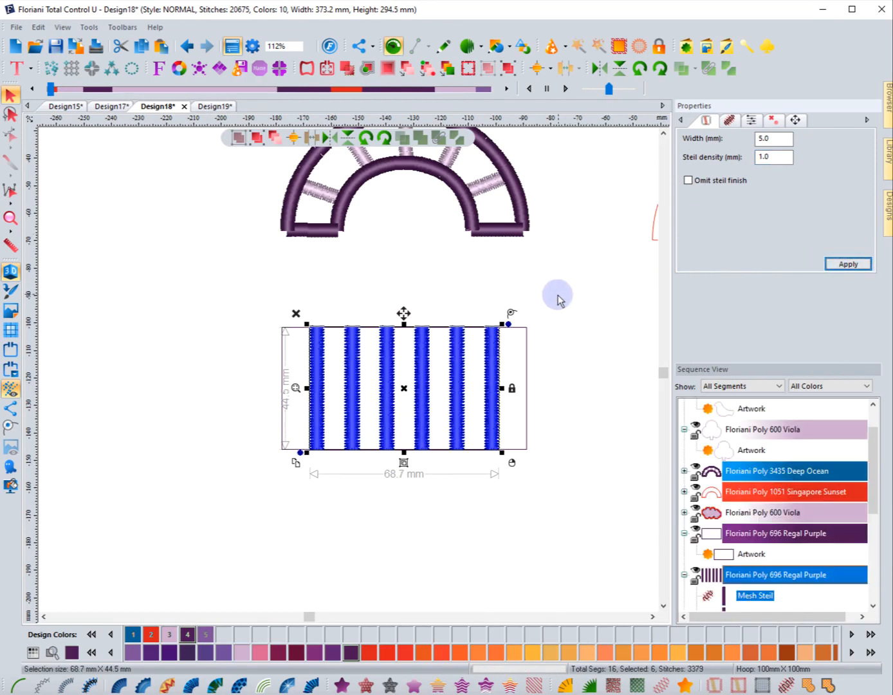
{"action": "left_click", "coordinate": [557, 296]}
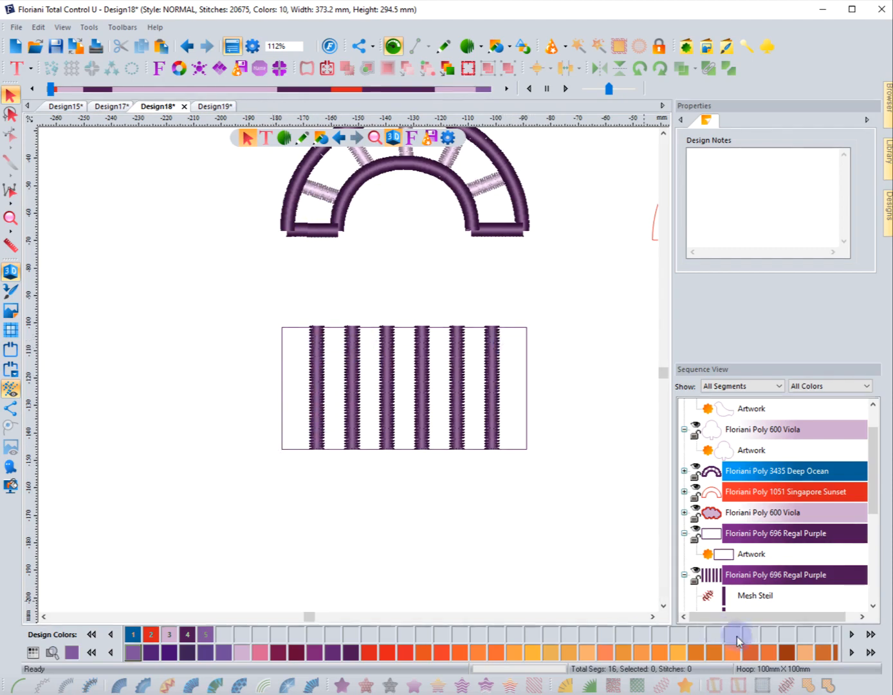
{"action": "left_click", "coordinate": [500, 393]}
{"action": "left_click", "coordinate": [502, 512]}
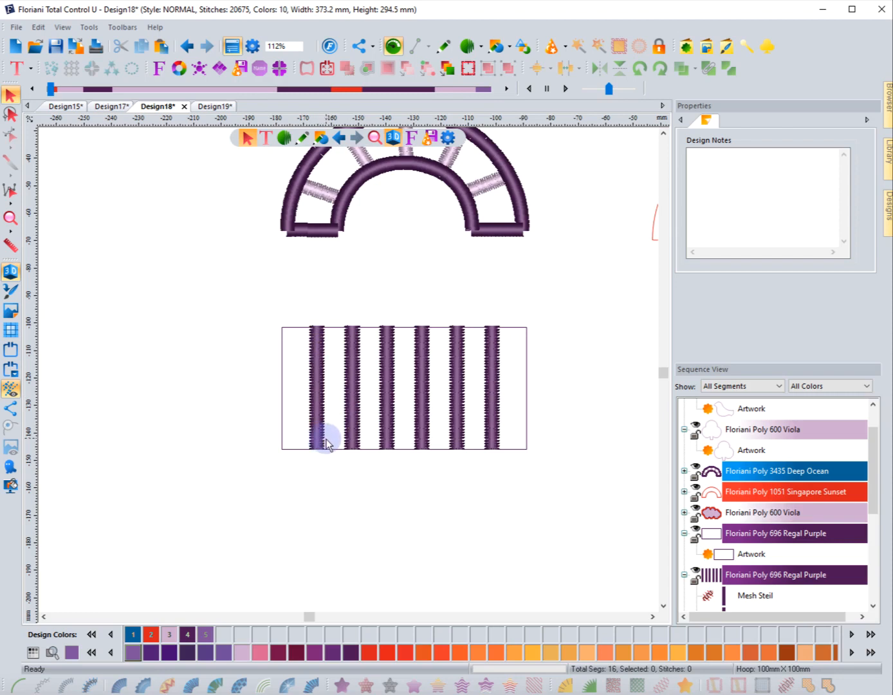
Convert the filled red heart beside the striped rectangle to Auto Shadow Work and deselect it
{"action": "left_click", "coordinate": [653, 616]}
{"action": "left_click", "coordinate": [653, 616]}
{"action": "left_click", "coordinate": [653, 617]}
{"action": "left_click", "coordinate": [653, 616]}
{"action": "left_click", "coordinate": [652, 616]}
{"action": "left_click", "coordinate": [653, 617]}
{"action": "left_click", "coordinate": [653, 617]}
{"action": "left_click", "coordinate": [653, 616]}
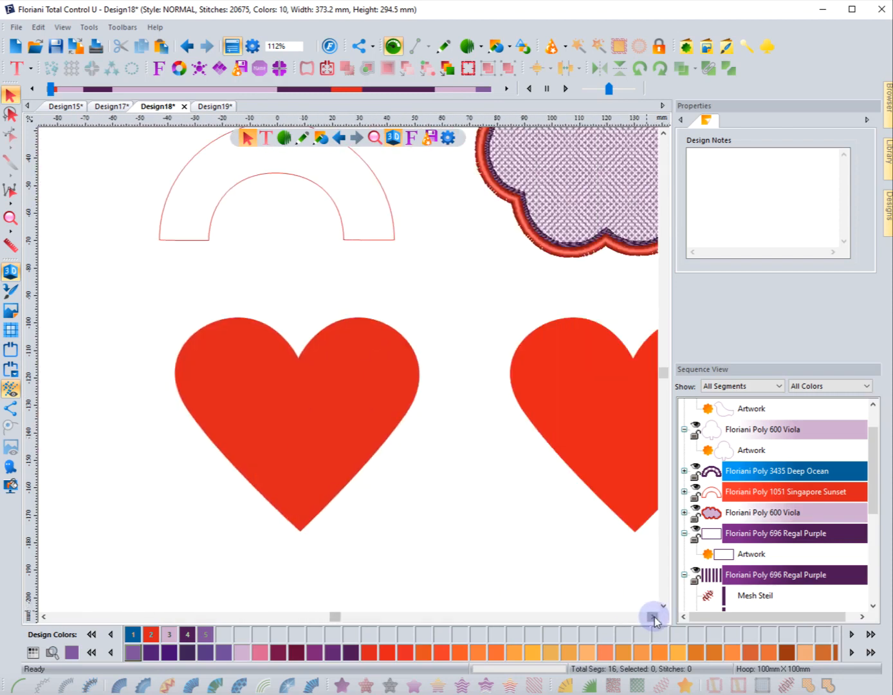
{"action": "left_click", "coordinate": [399, 418]}
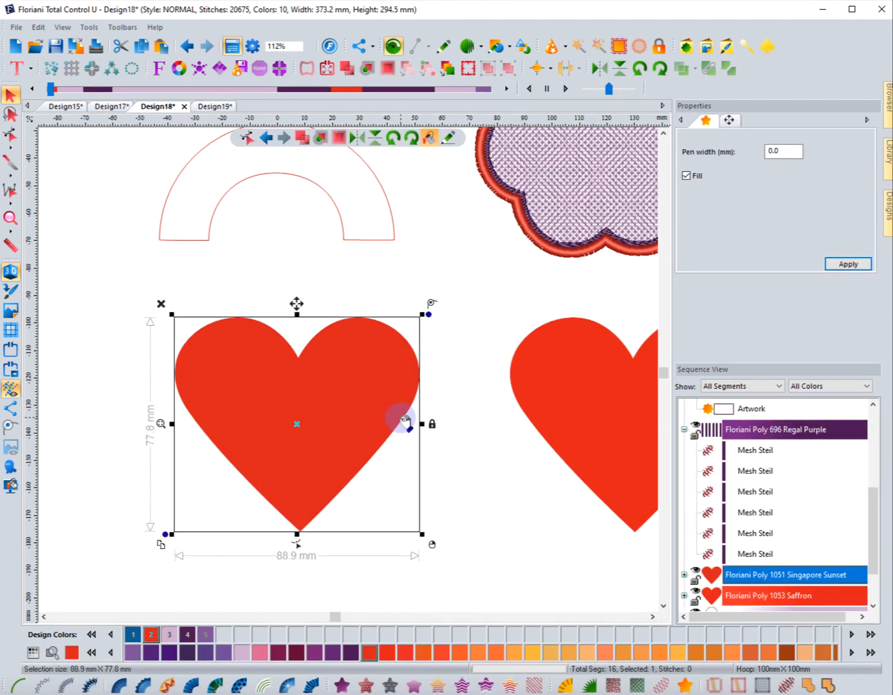
{"action": "left_click", "coordinate": [808, 689]}
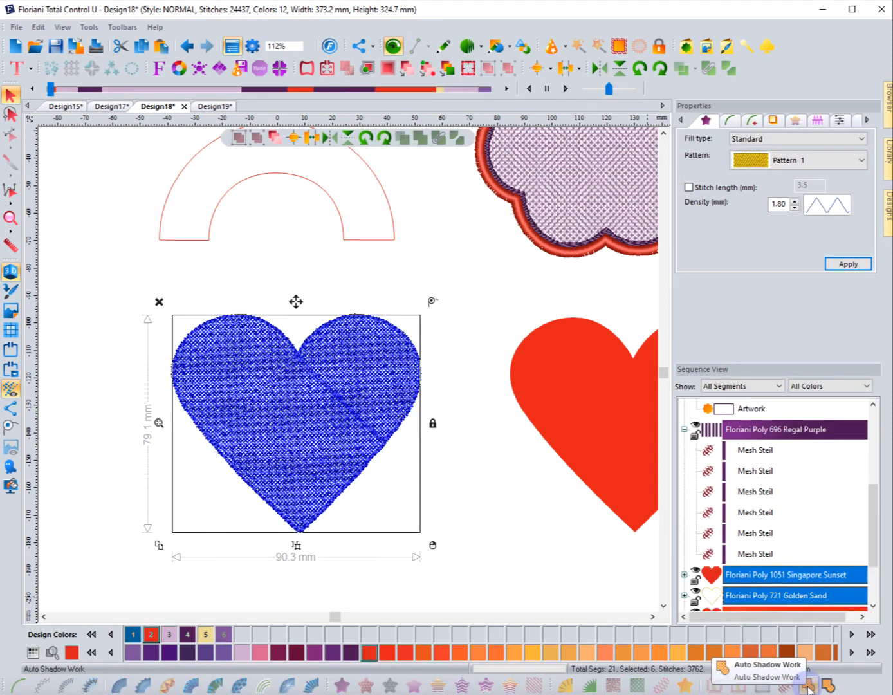
{"action": "left_click", "coordinate": [475, 552]}
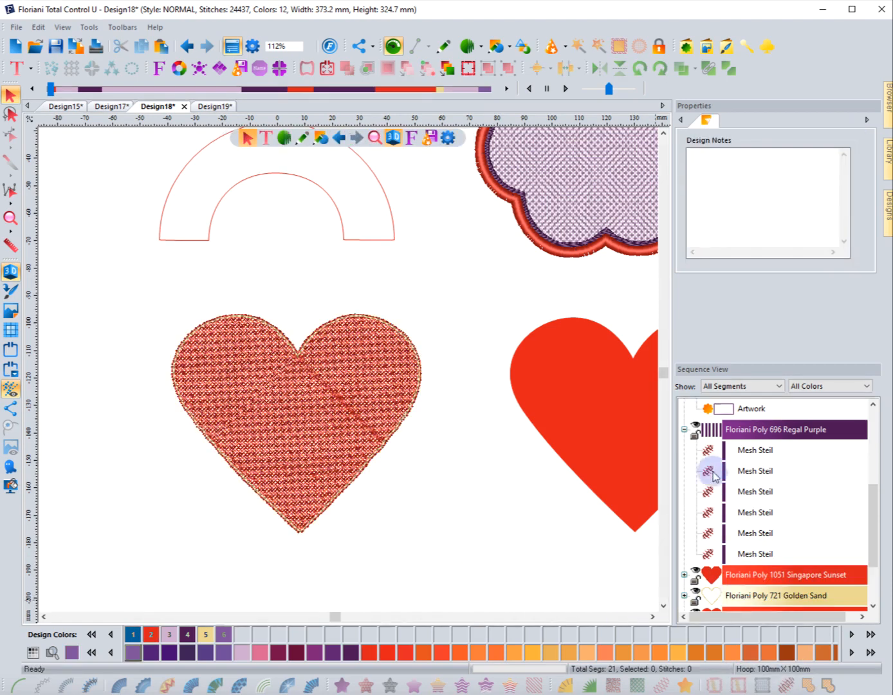
Convert the net-filled lace cloud and the six Mesh Steil bars back to Artwork
{"action": "left_click", "coordinate": [683, 429]}
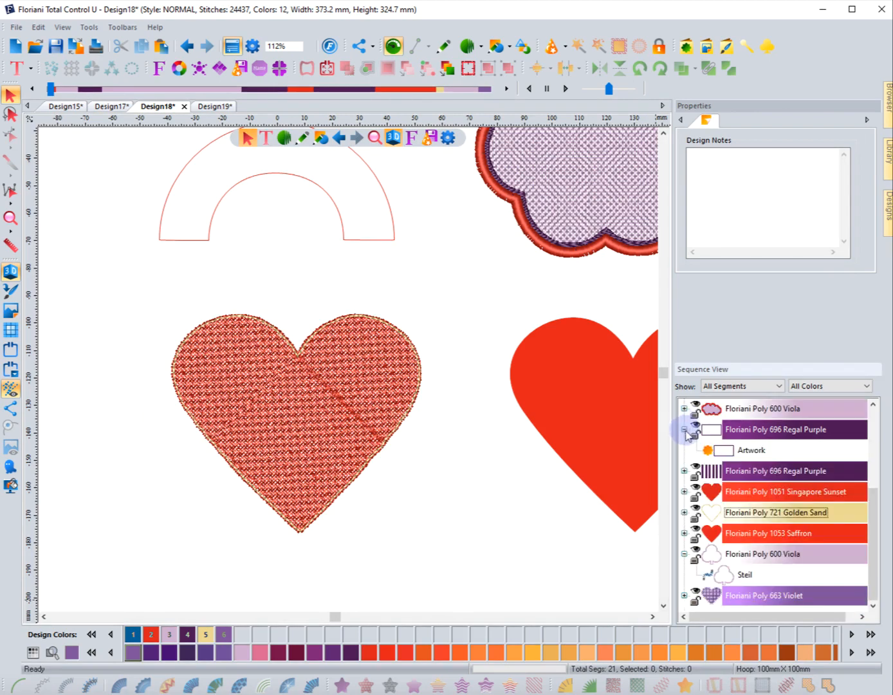
{"action": "left_click", "coordinate": [739, 411]}
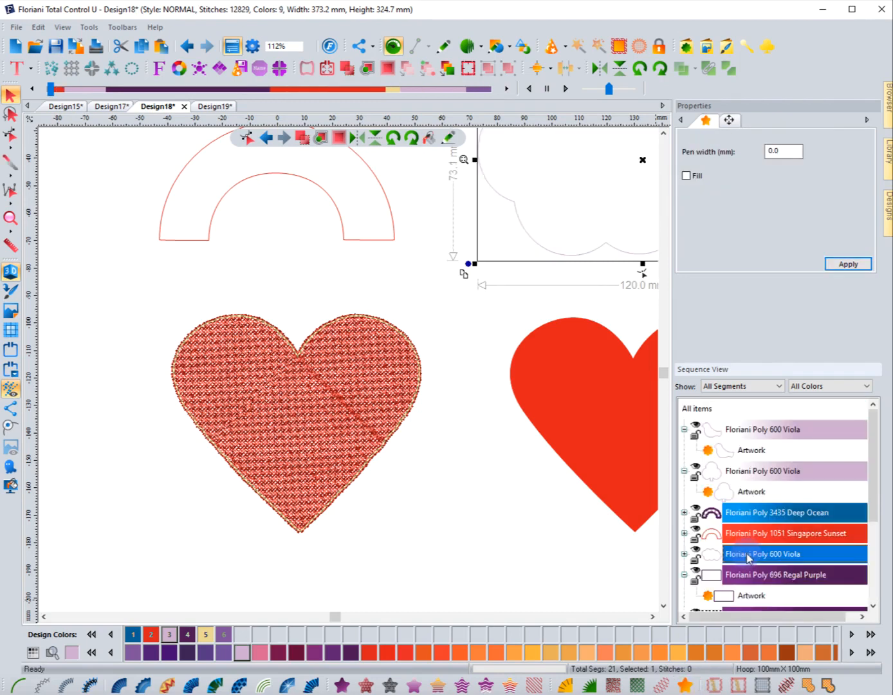
{"action": "scroll", "coordinate": [728, 579], "scroll_direction": "down", "scroll_amount": 2}
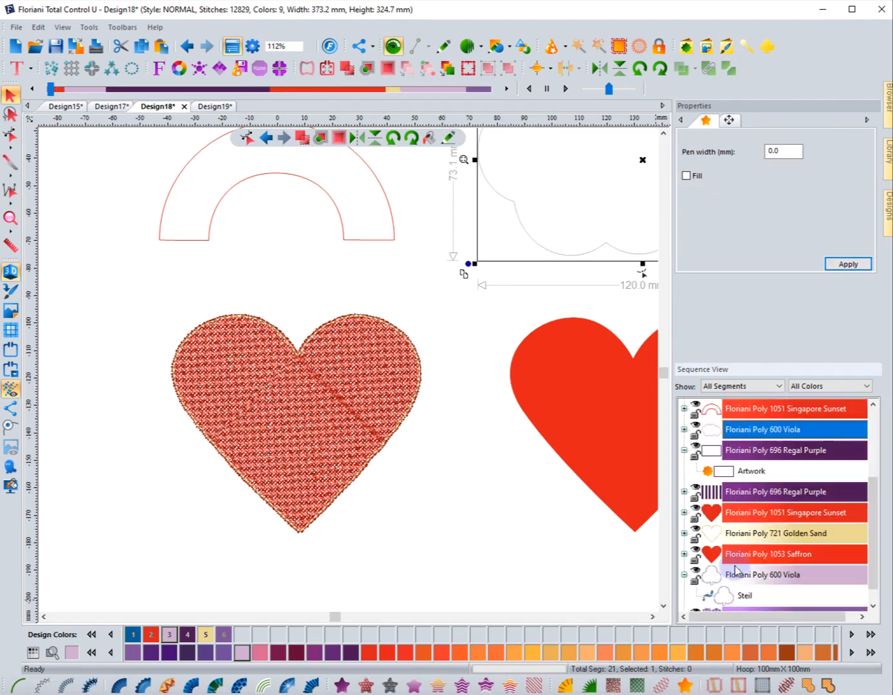
{"action": "left_click", "coordinate": [741, 492]}
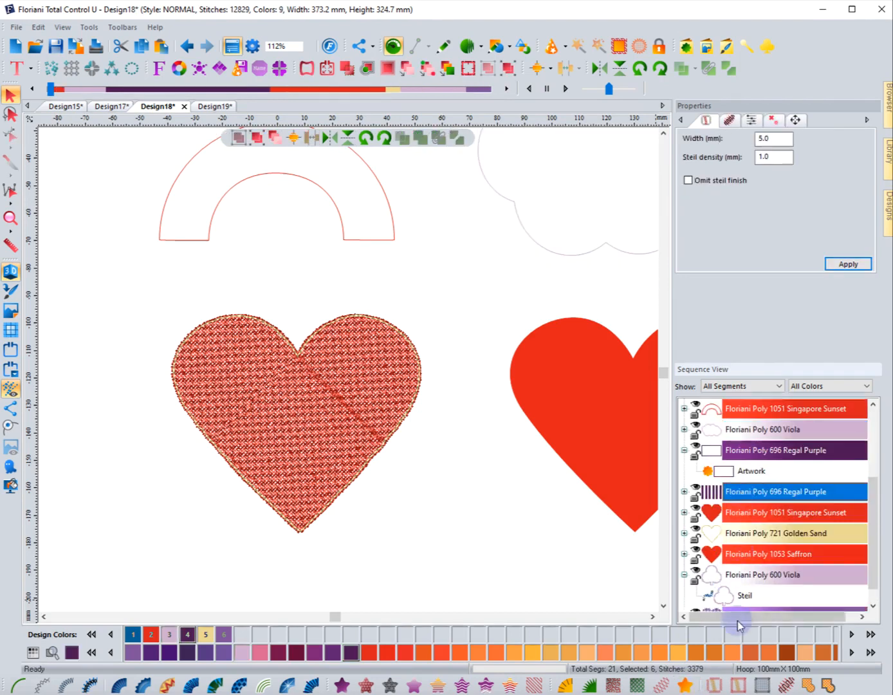
{"action": "left_click", "coordinate": [722, 686]}
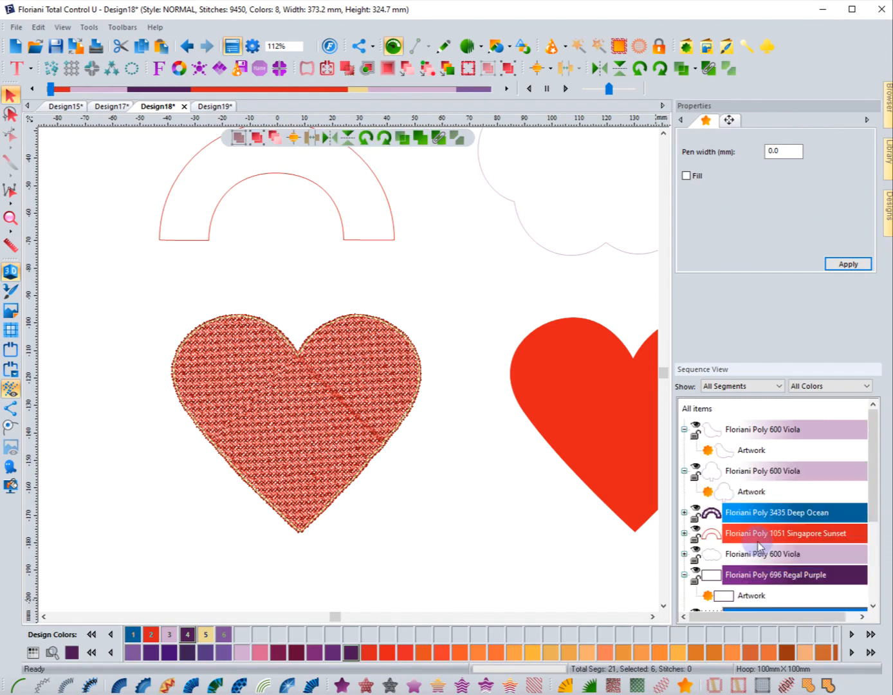
Convert the whitework lace arch and the steil-outlined tree back to Artwork, and select the violet cross stitch heart
{"action": "left_click", "coordinate": [749, 513]}
{"action": "left_click", "coordinate": [685, 686]}
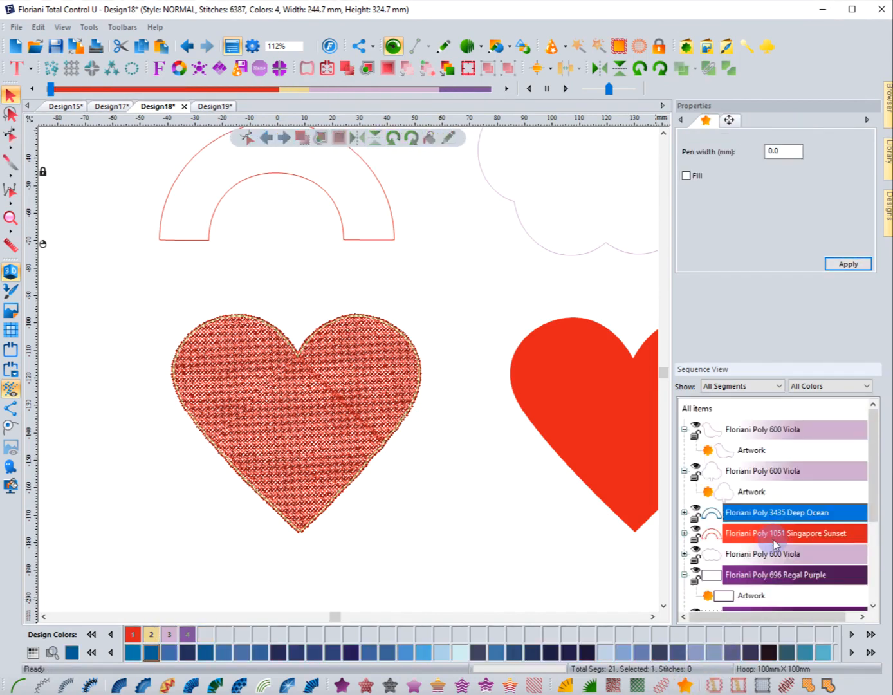
{"action": "scroll", "coordinate": [752, 539], "scroll_direction": "down", "scroll_amount": 3}
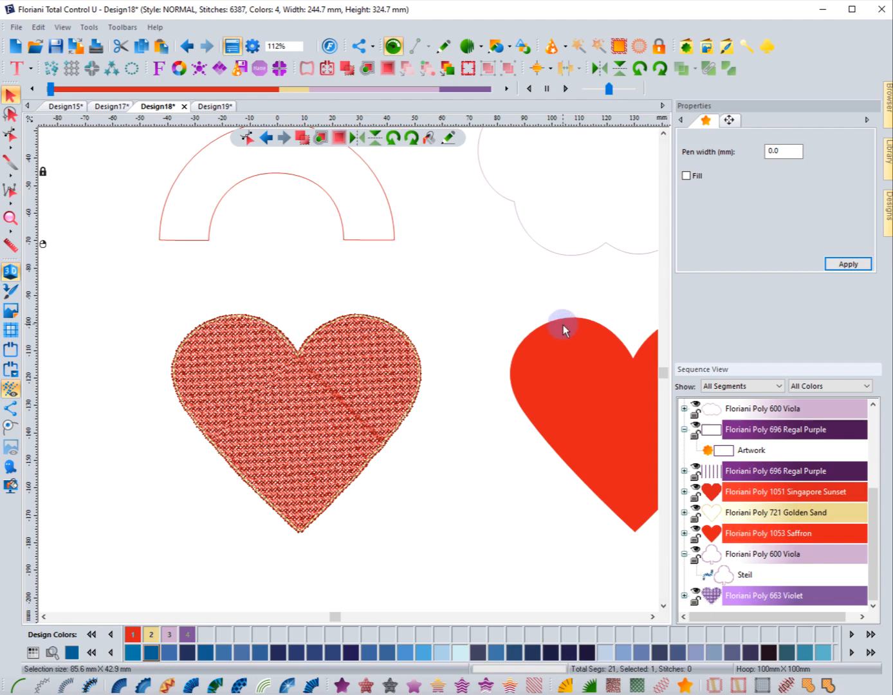
{"action": "left_click", "coordinate": [734, 557]}
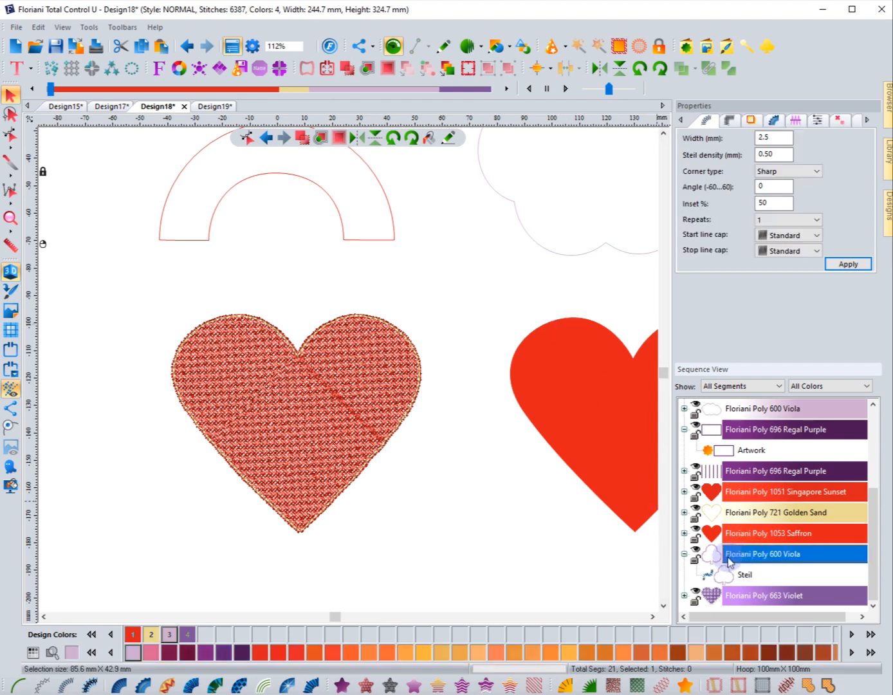
{"action": "left_click", "coordinate": [717, 686]}
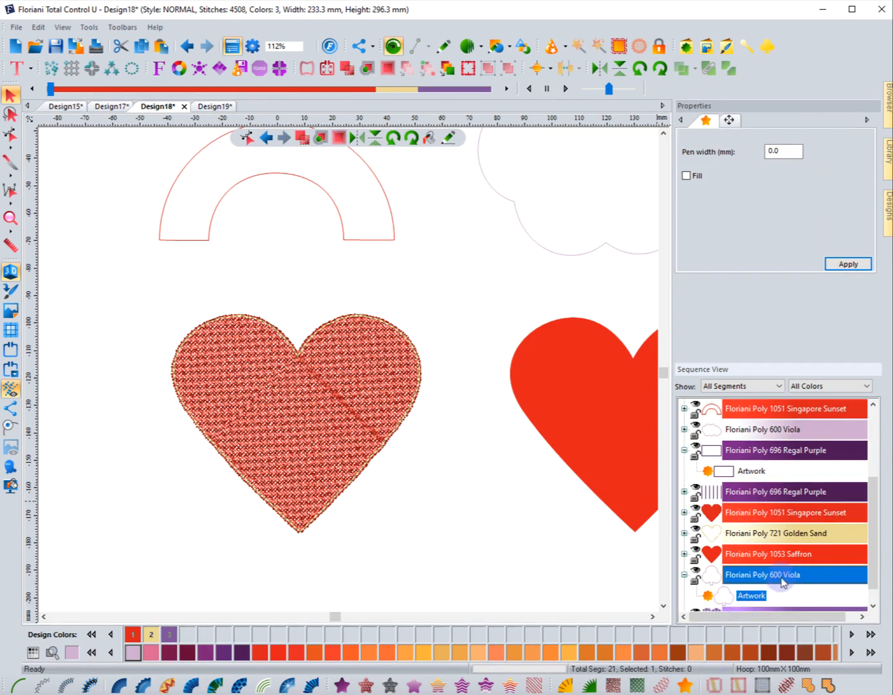
{"action": "left_click", "coordinate": [759, 594]}
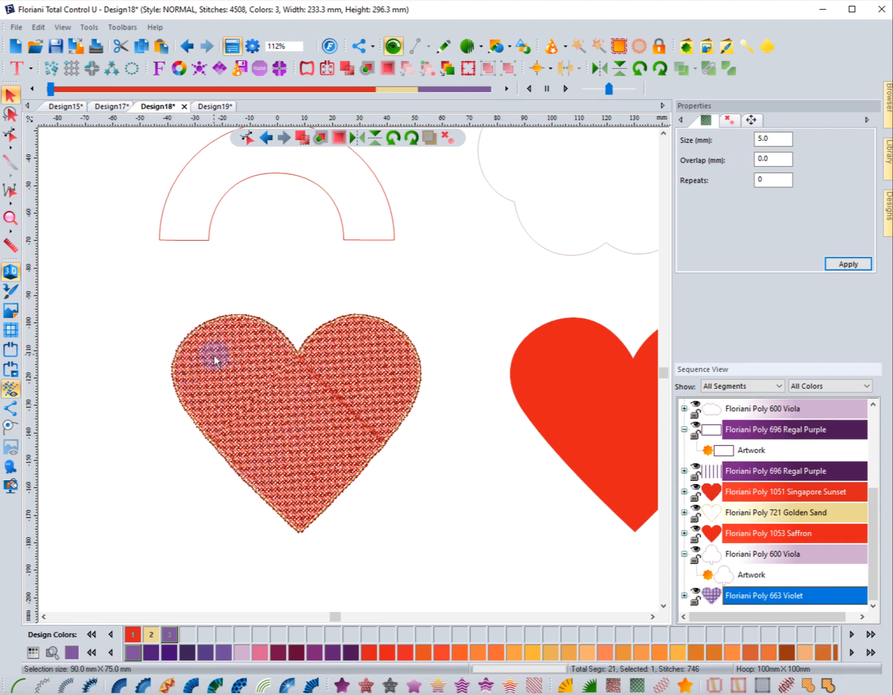
Simulate the shadow work heart's stitch-out, examining the red fill and the golden outline stitching in sewing order
{"action": "left_click", "coordinate": [54, 92]}
{"action": "left_click_drag", "start_coordinate": [54, 95], "coordinate": [358, 92]}
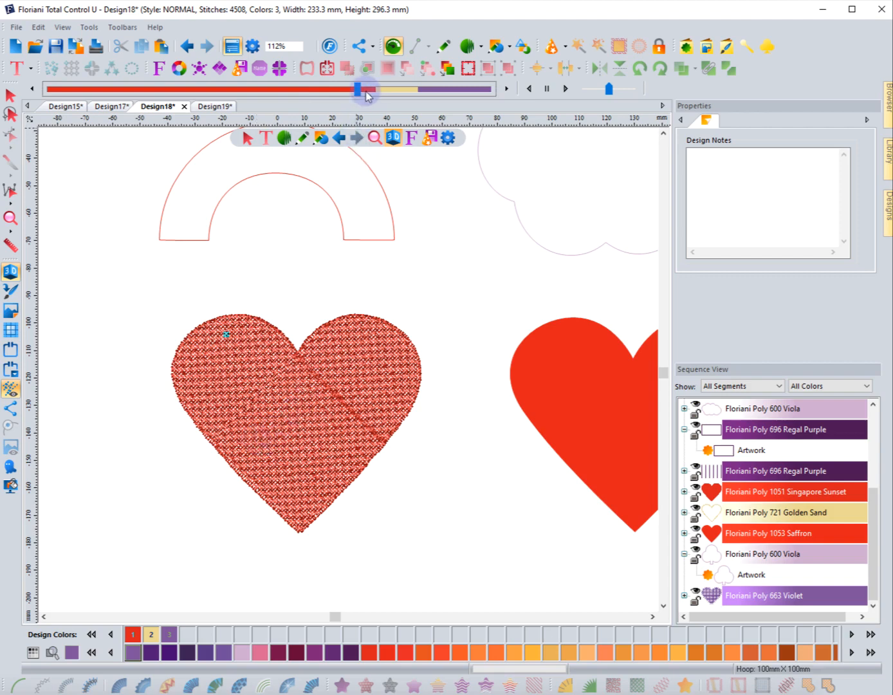
{"action": "left_click_drag", "start_coordinate": [359, 90], "coordinate": [375, 91]}
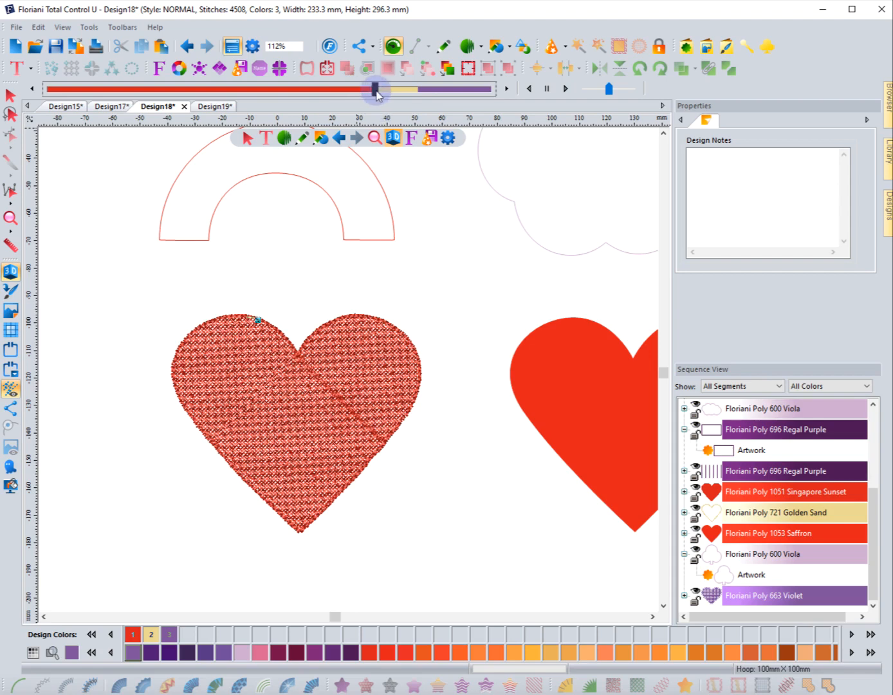
{"action": "left_click_drag", "start_coordinate": [375, 93], "coordinate": [418, 96]}
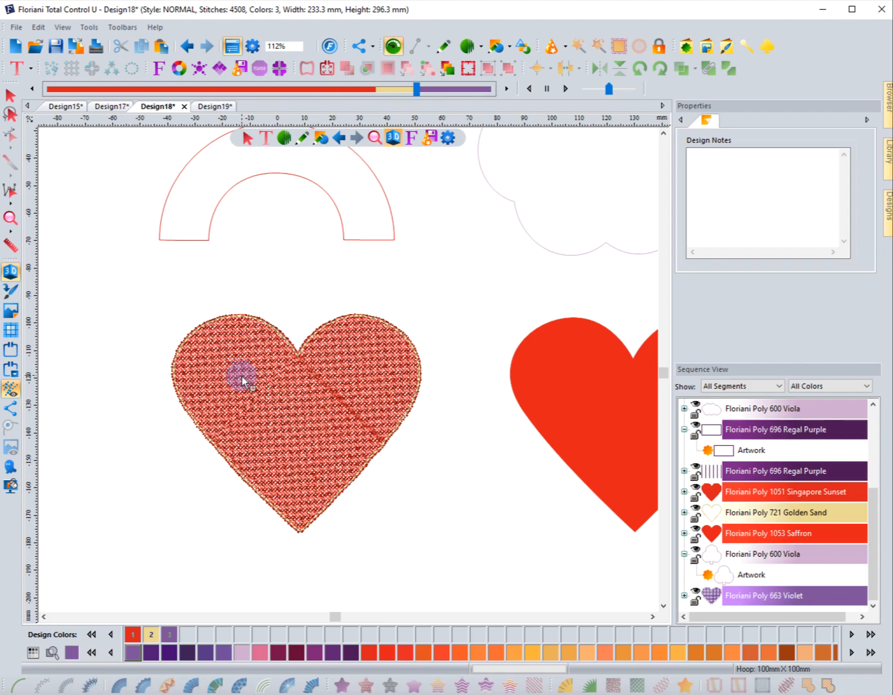
{"action": "mouse_move", "coordinate": [416, 88]}
{"action": "left_mouse_down"}
{"action": "mouse_move", "coordinate": [464, 88]}
{"action": "mouse_move", "coordinate": [431, 97]}
{"action": "left_mouse_up"}
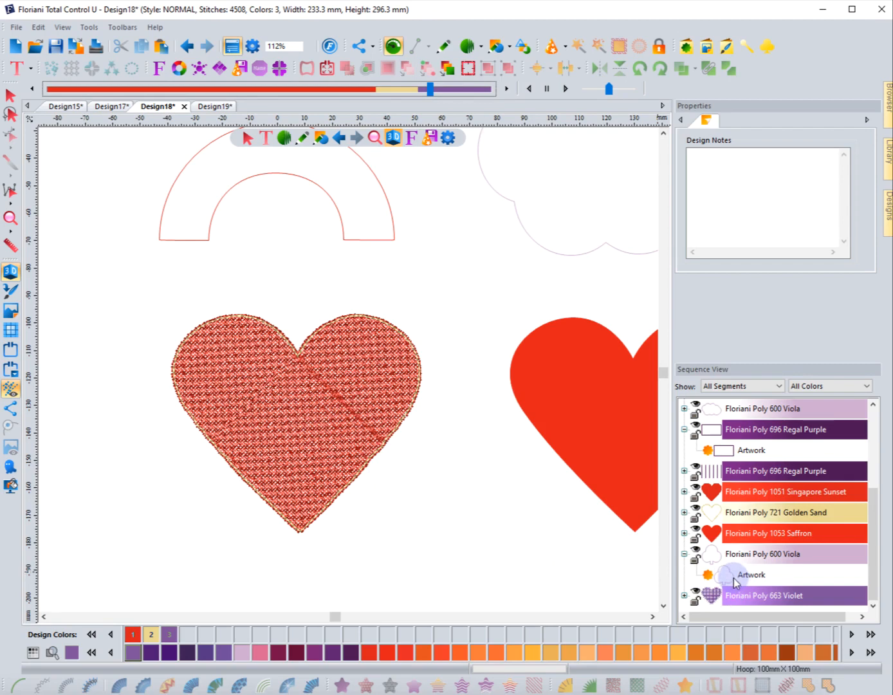
Cut the violet cross stitch heart segment out of the design
{"action": "left_click", "coordinate": [711, 596]}
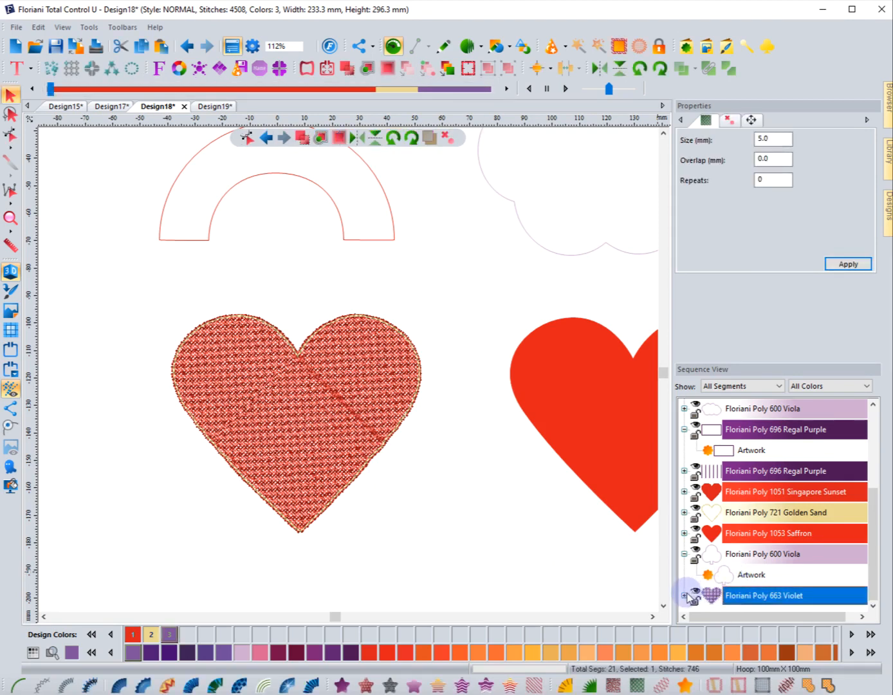
{"action": "left_click", "coordinate": [120, 47]}
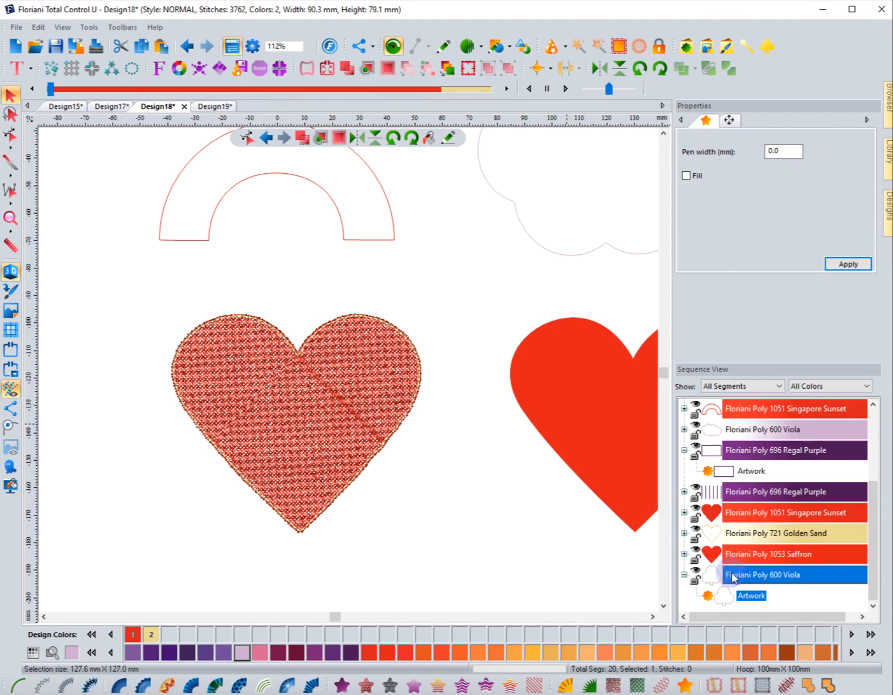
Convert the golden run outline around the shadow work heart to Steil and deselect it
{"action": "scroll", "coordinate": [732, 576], "scroll_direction": "up", "scroll_amount": 2}
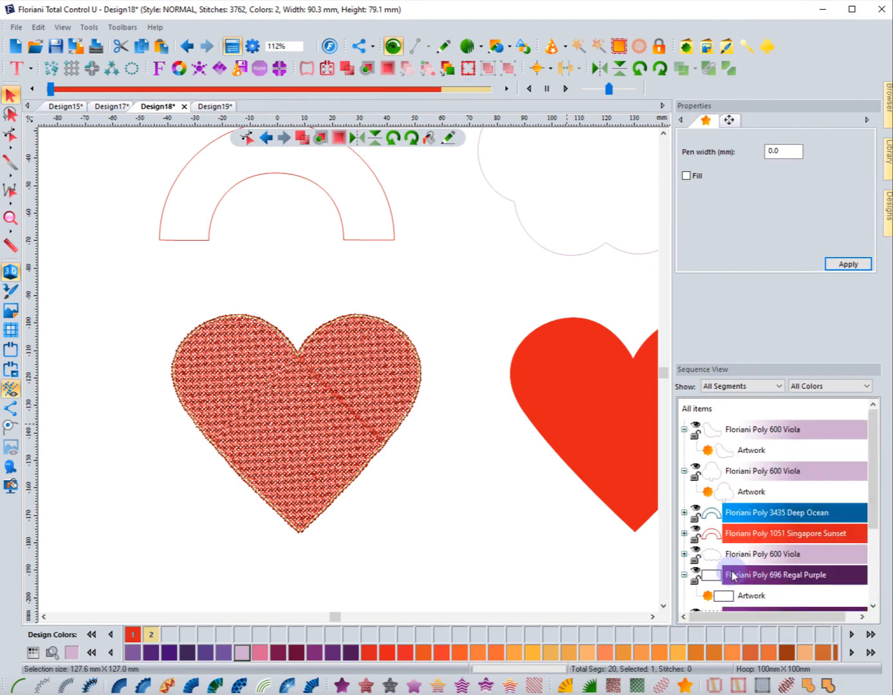
{"action": "scroll", "coordinate": [732, 576], "scroll_direction": "down", "scroll_amount": 1}
{"action": "scroll", "coordinate": [732, 575], "scroll_direction": "down", "scroll_amount": 1}
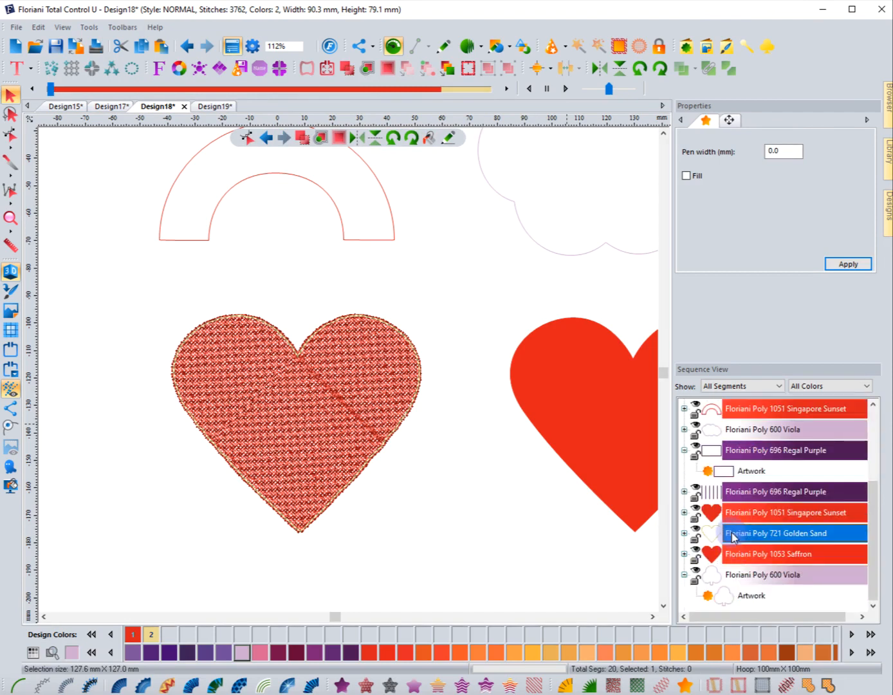
{"action": "left_click", "coordinate": [688, 532]}
{"action": "left_click", "coordinate": [683, 533]}
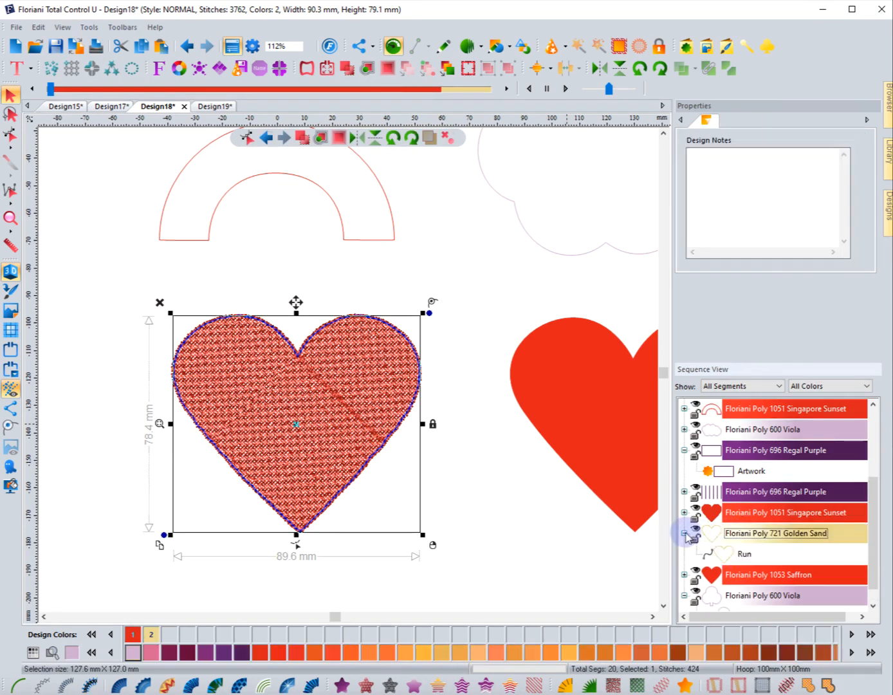
{"action": "left_click", "coordinate": [721, 553]}
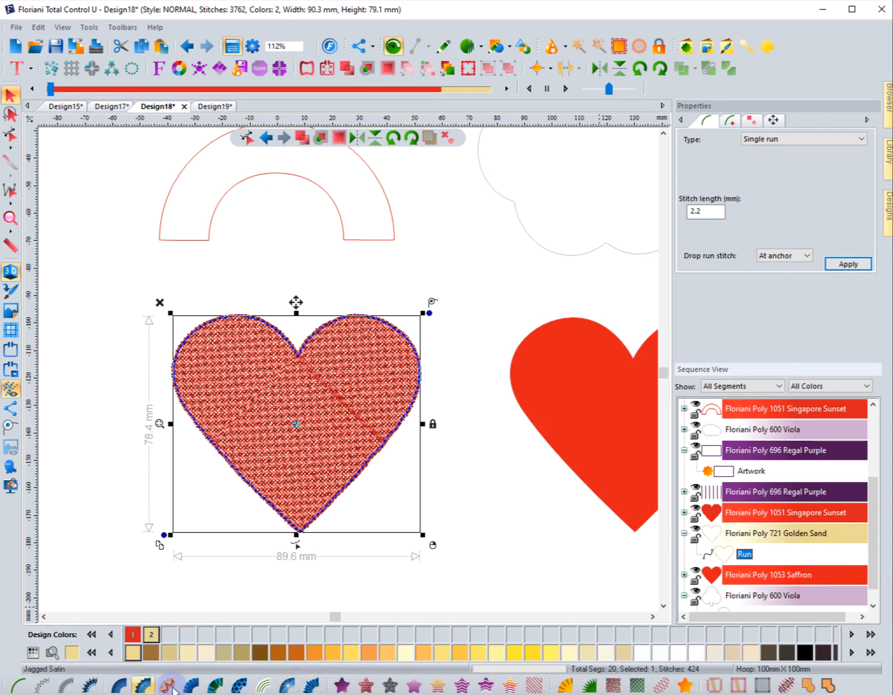
{"action": "left_click", "coordinate": [68, 685]}
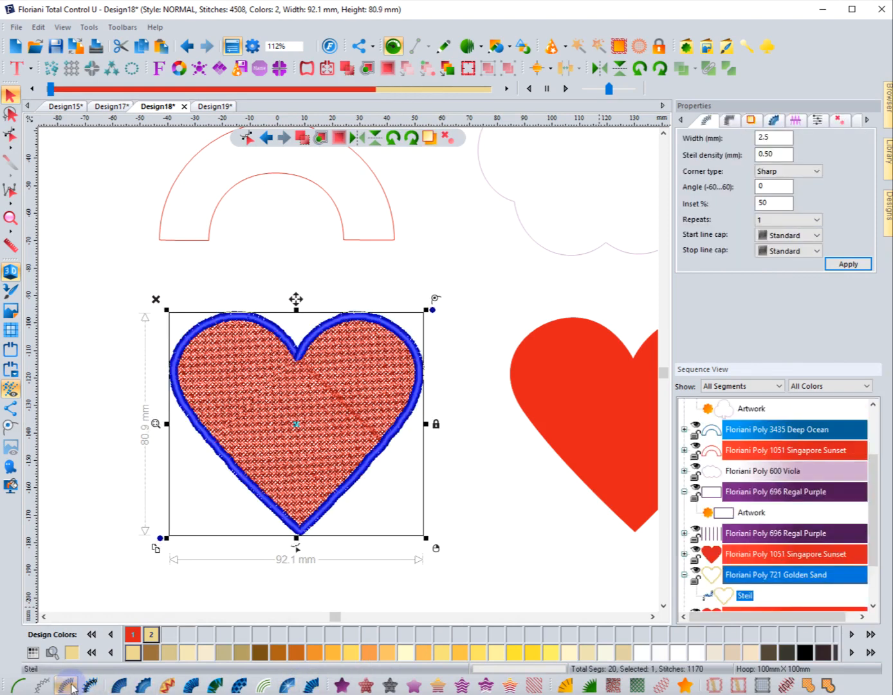
{"action": "left_click", "coordinate": [106, 463]}
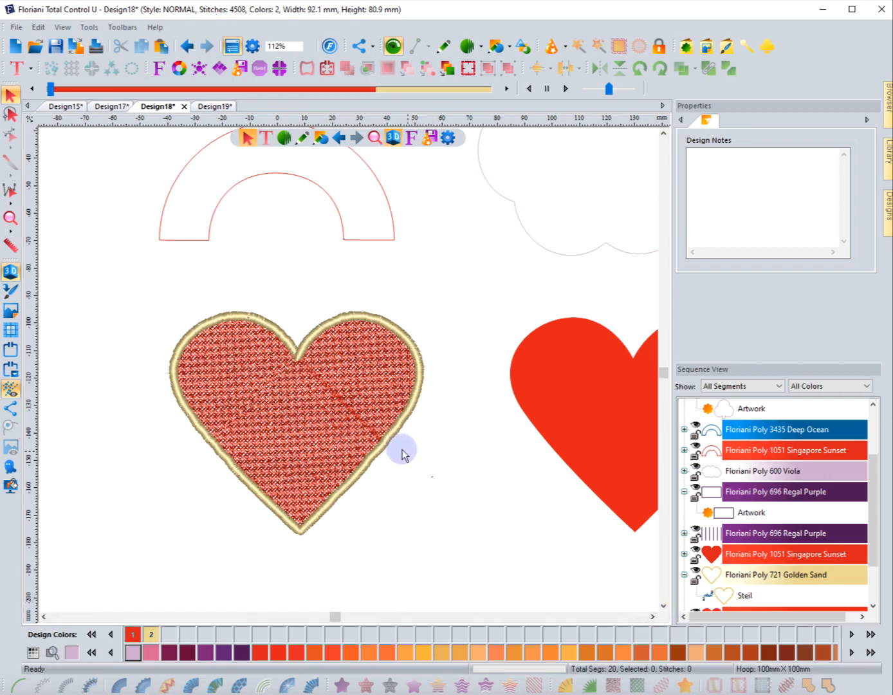
Convert the remaining filled red artwork heart beneath the cloud to shadow work and deselect it
{"action": "left_click", "coordinate": [652, 616]}
{"action": "left_click", "coordinate": [651, 616]}
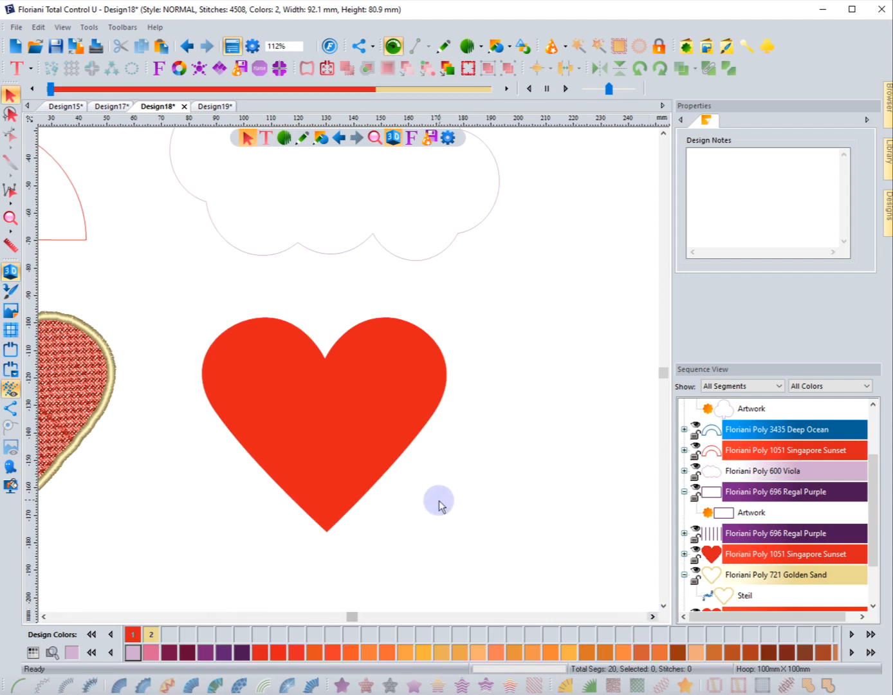
{"action": "left_click", "coordinate": [390, 473]}
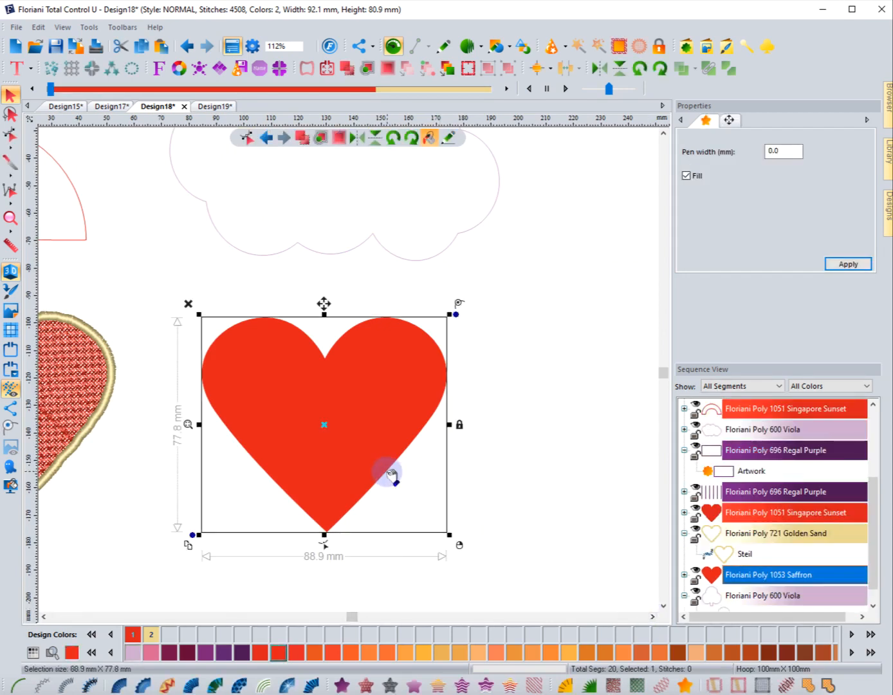
{"action": "left_click", "coordinate": [826, 686]}
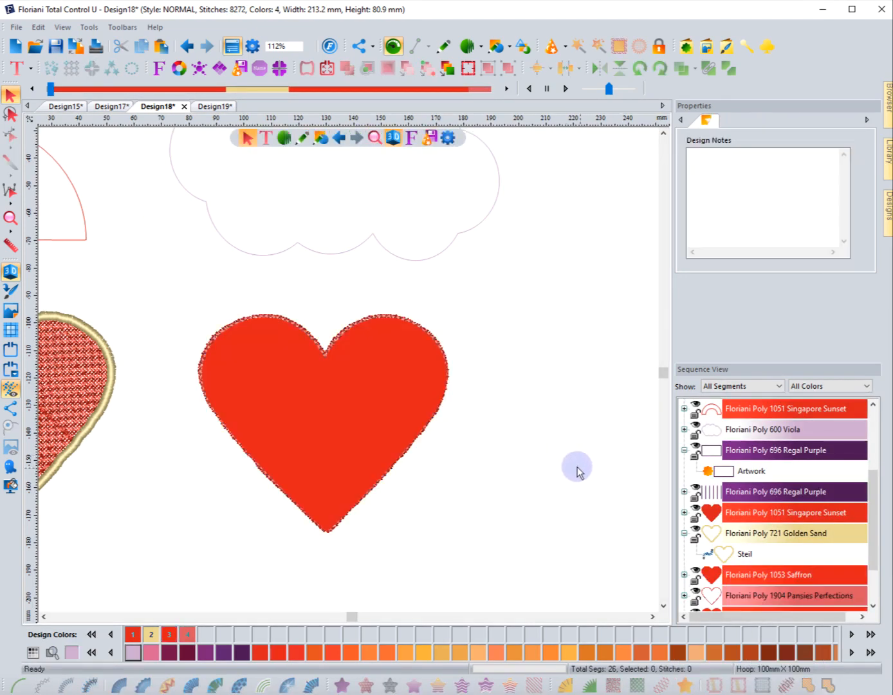
{"action": "left_click", "coordinate": [577, 525]}
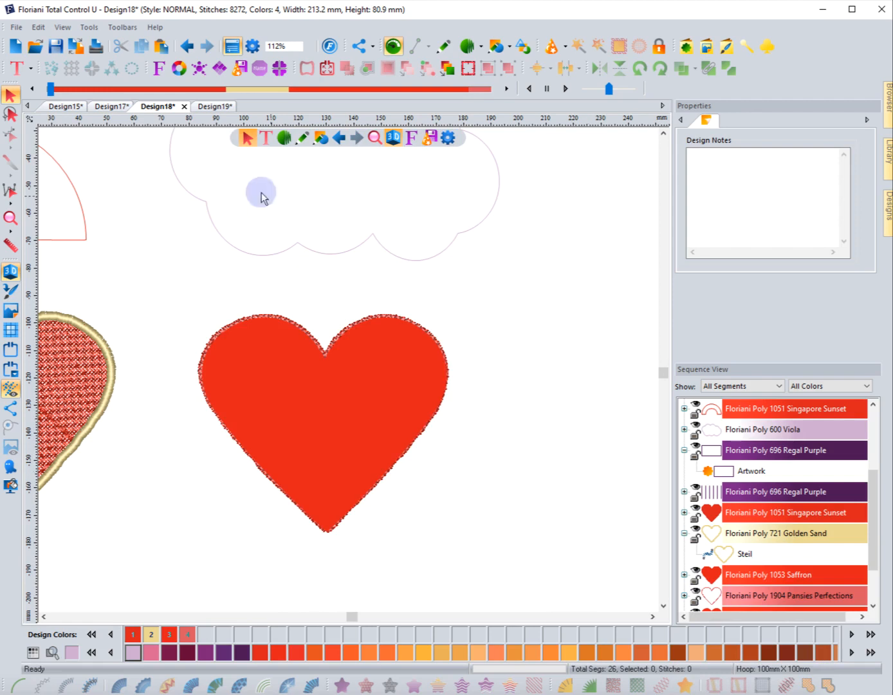
Move the filled artwork heart off its shadow work stitching and simulate the stitch-out to the end
{"action": "left_click", "coordinate": [329, 422]}
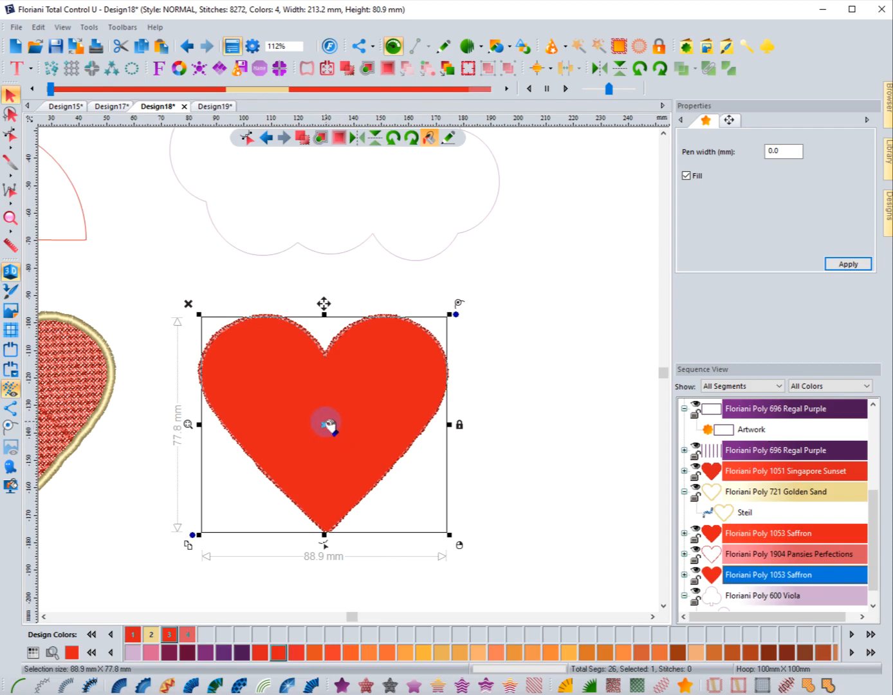
{"action": "left_click_drag", "start_coordinate": [326, 424], "coordinate": [593, 425]}
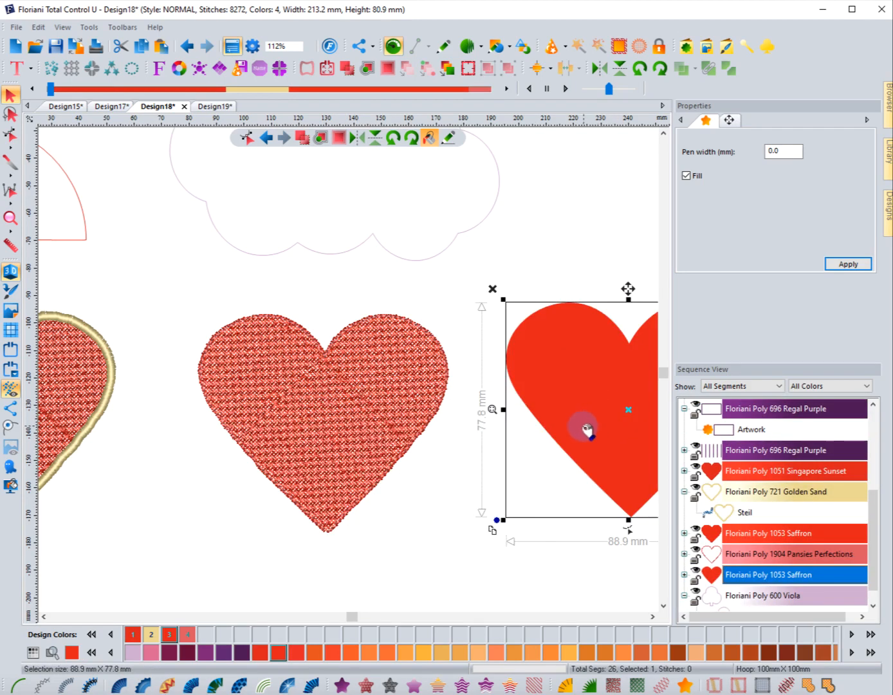
{"action": "mouse_move", "coordinate": [51, 89]}
{"action": "left_mouse_down"}
{"action": "mouse_move", "coordinate": [310, 95]}
{"action": "mouse_move", "coordinate": [506, 86]}
{"action": "left_mouse_up"}
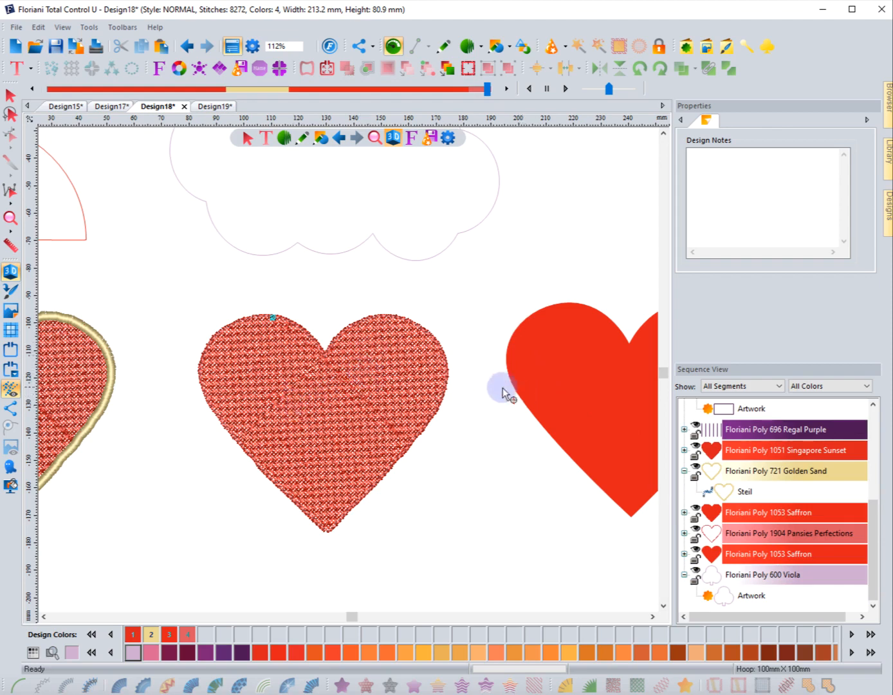
{"action": "left_click", "coordinate": [10, 95]}
{"action": "left_click", "coordinate": [531, 408]}
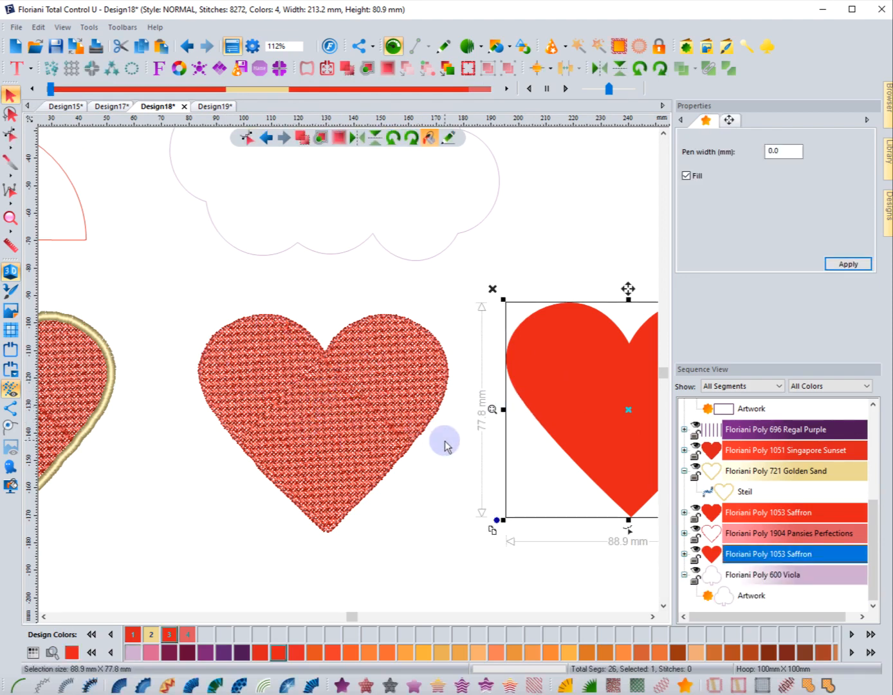
{"action": "left_click", "coordinate": [444, 460]}
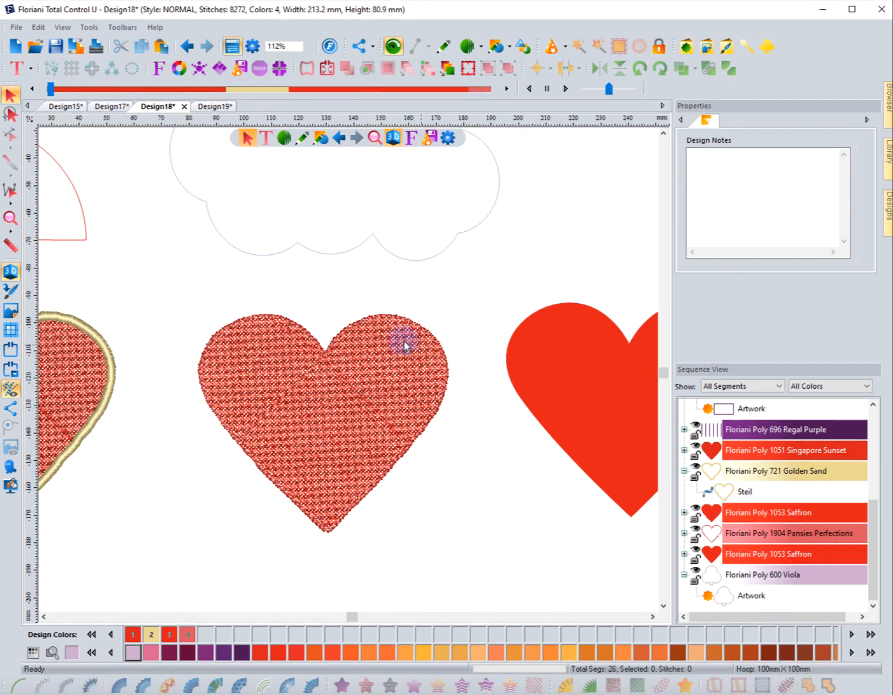
In Design19, convert the hexagon outline around the ABC monogram to Steil
{"action": "left_click", "coordinate": [214, 107]}
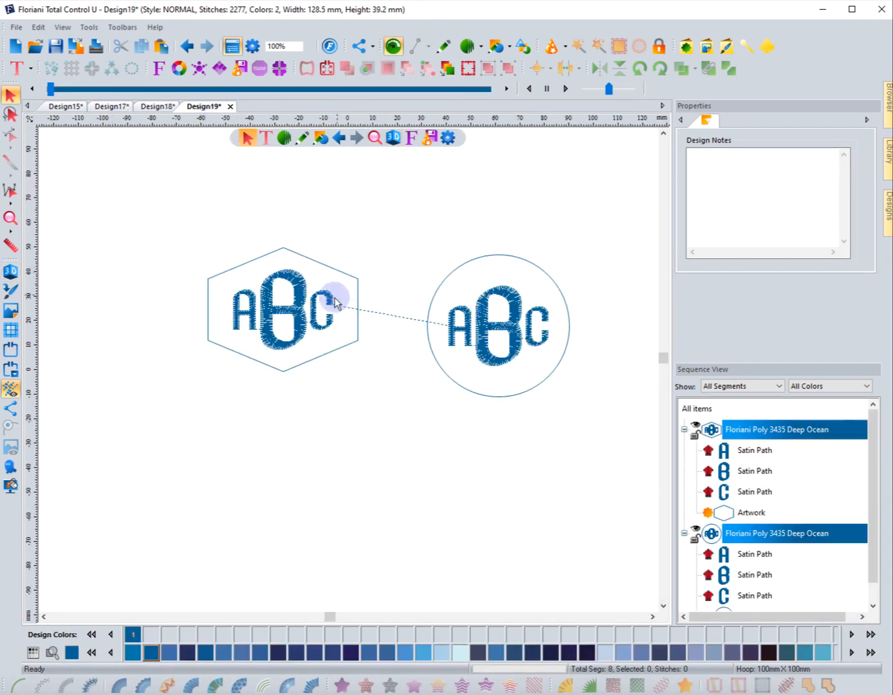
{"action": "left_click", "coordinate": [277, 310]}
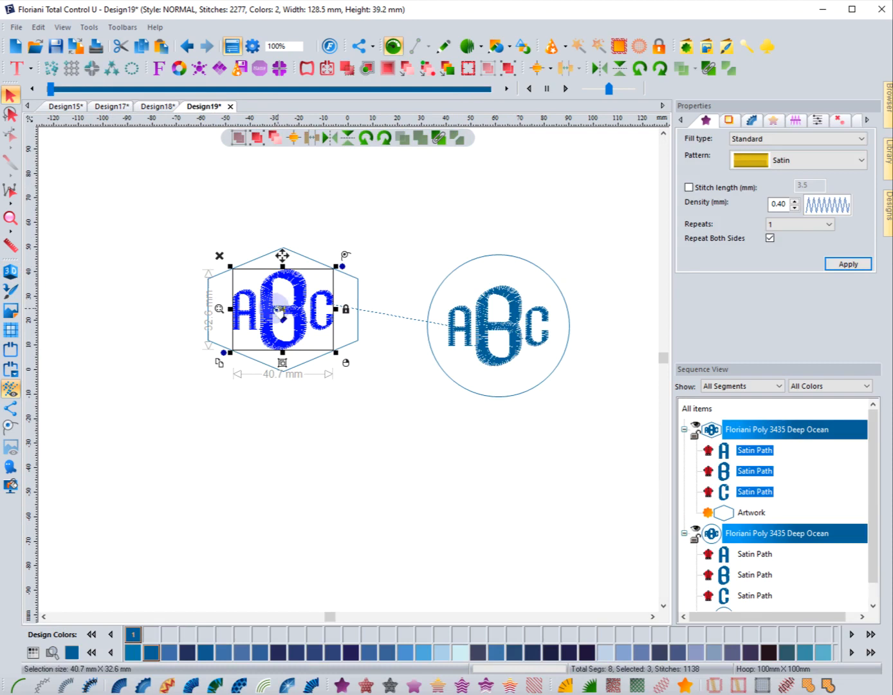
{"action": "left_click", "coordinate": [157, 299]}
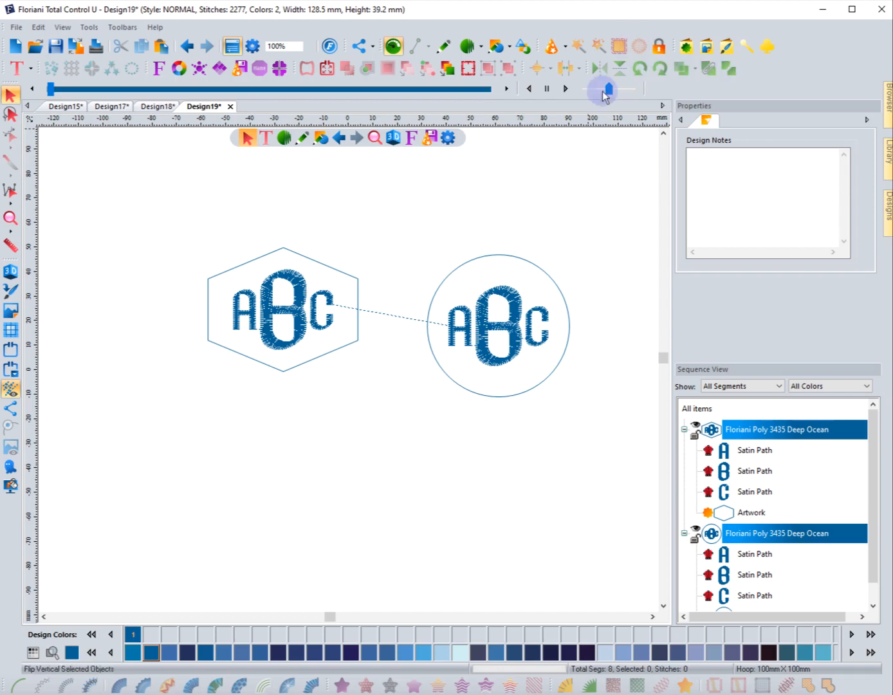
{"action": "left_click", "coordinate": [357, 343]}
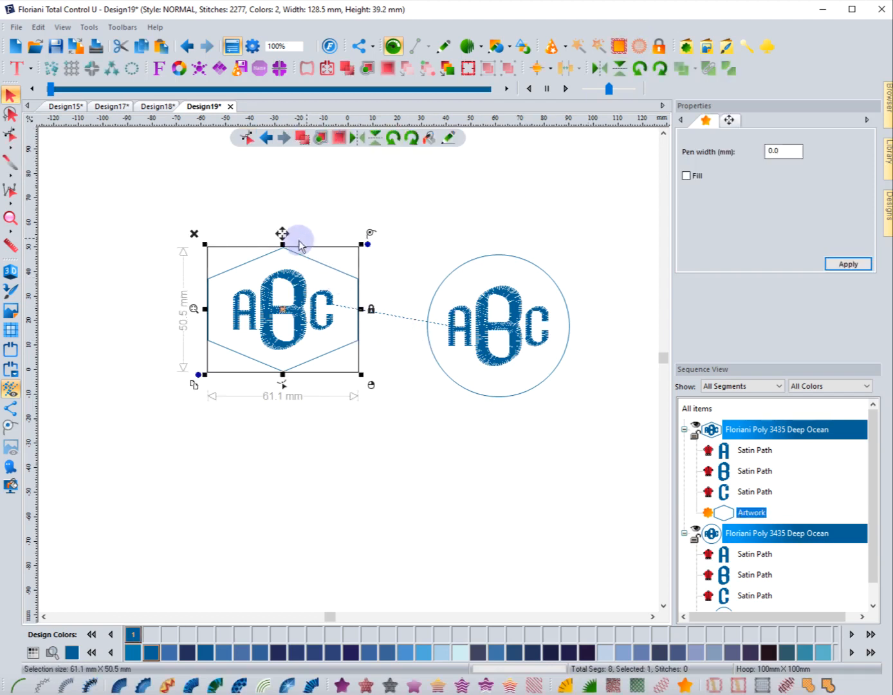
{"action": "left_click", "coordinate": [65, 684]}
{"action": "left_click", "coordinate": [186, 465]}
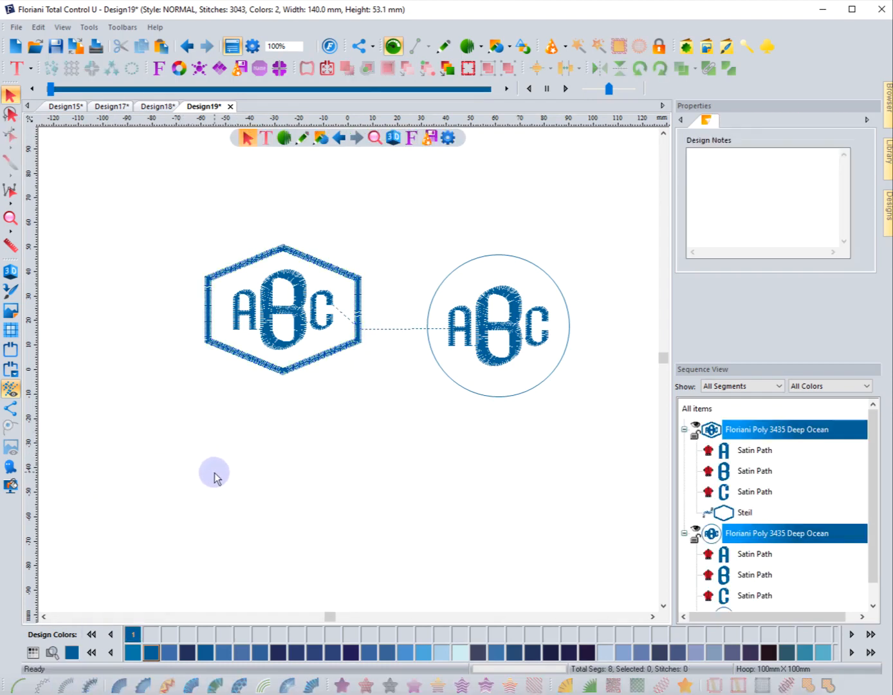
Recolor the steil hexagon border to Floriani Poly 362 Pastel Blue
{"action": "left_click", "coordinate": [287, 372]}
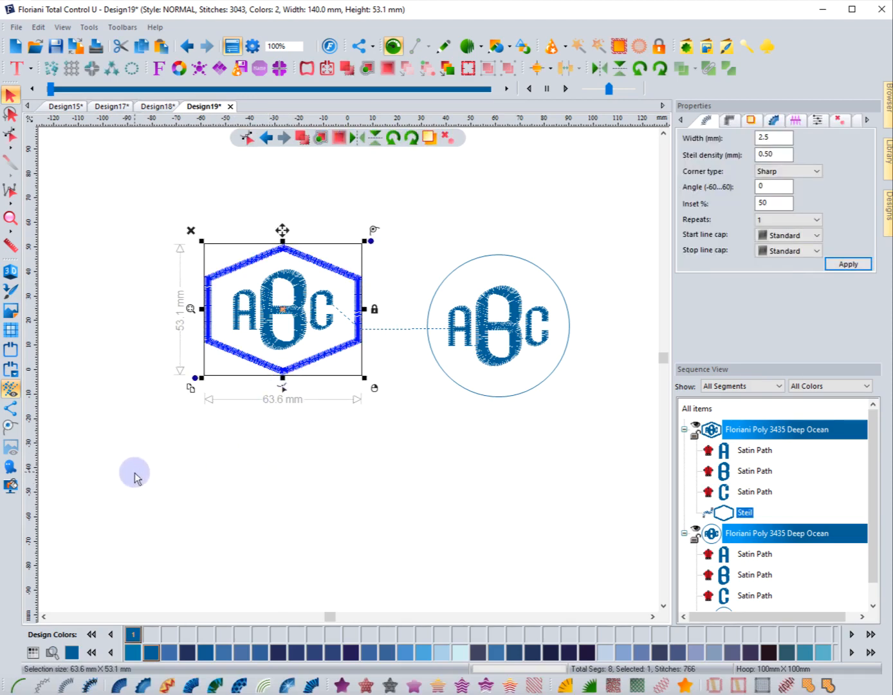
{"action": "left_click", "coordinate": [424, 651]}
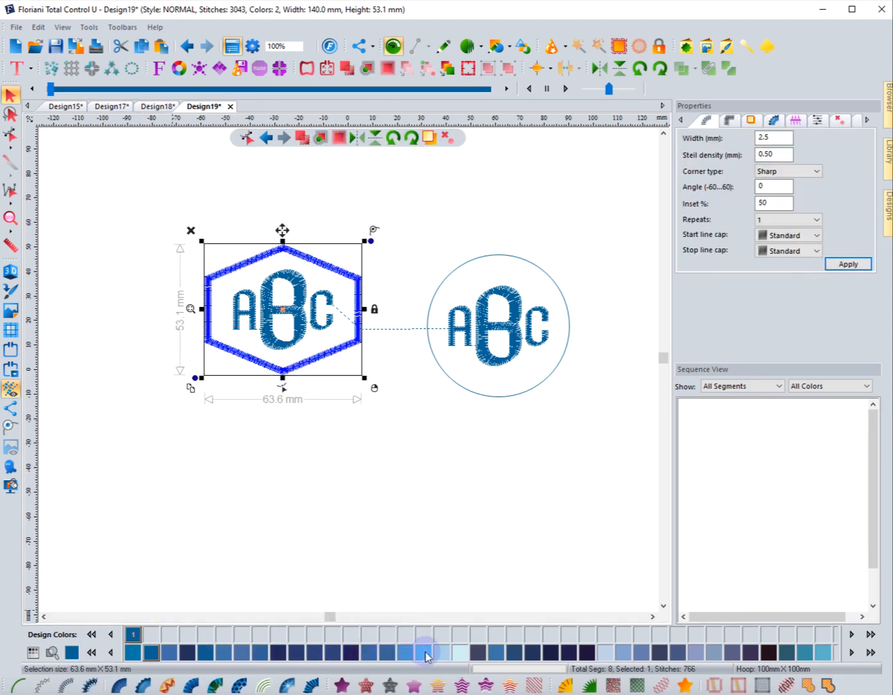
{"action": "left_click", "coordinate": [307, 532]}
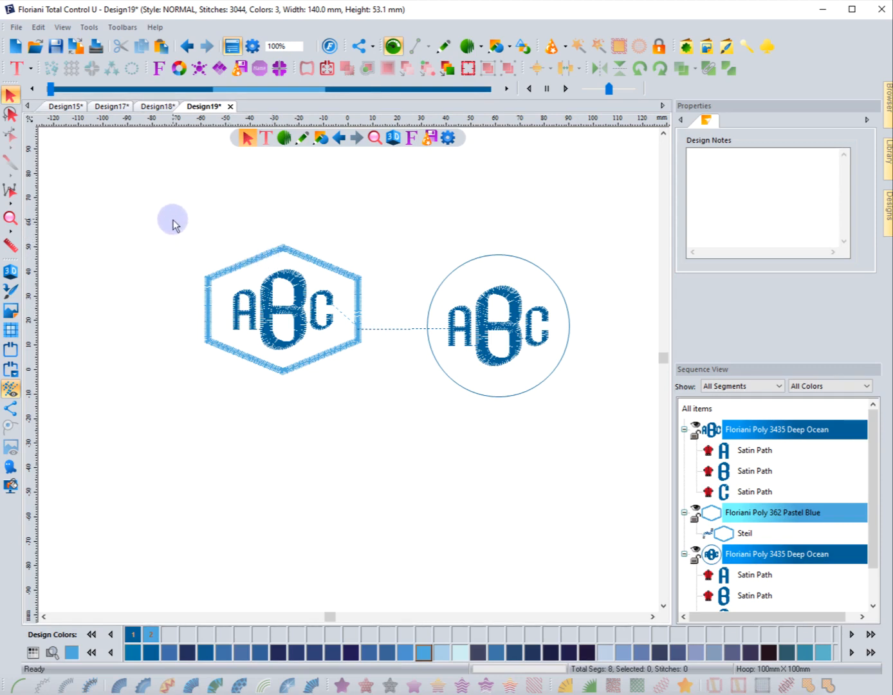
Apply an Auto Nap Blocker to the whole hexagon monogram, including its letters and border
{"action": "left_click_drag", "start_coordinate": [182, 219], "coordinate": [379, 409]}
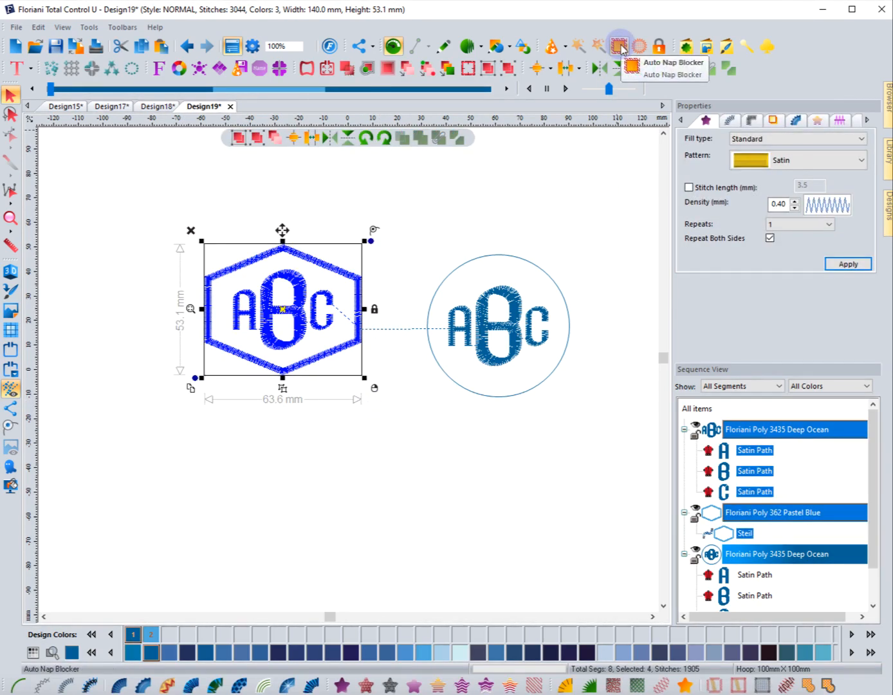
{"action": "left_click", "coordinate": [619, 45]}
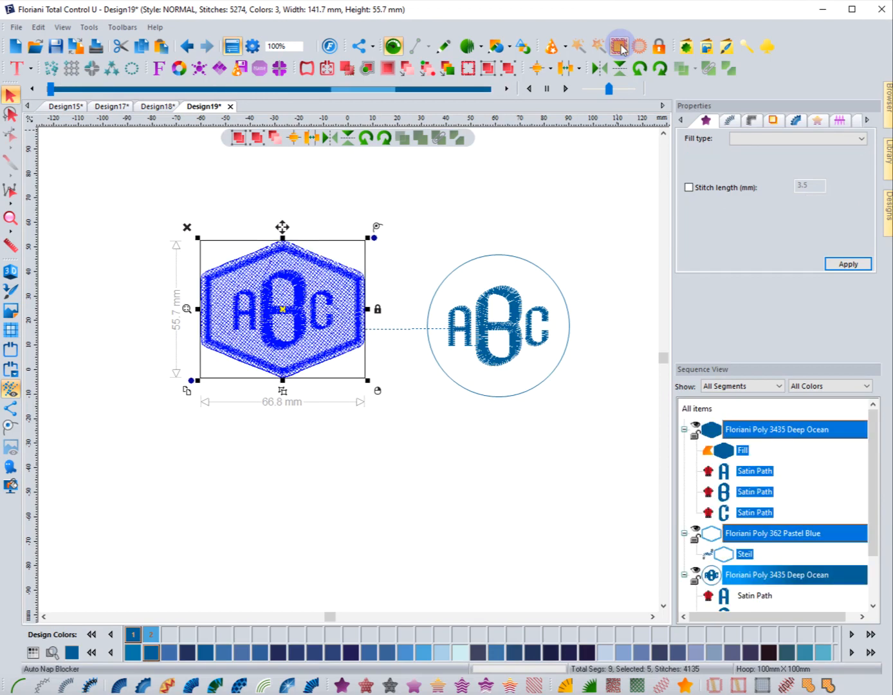
{"action": "left_click", "coordinate": [426, 221]}
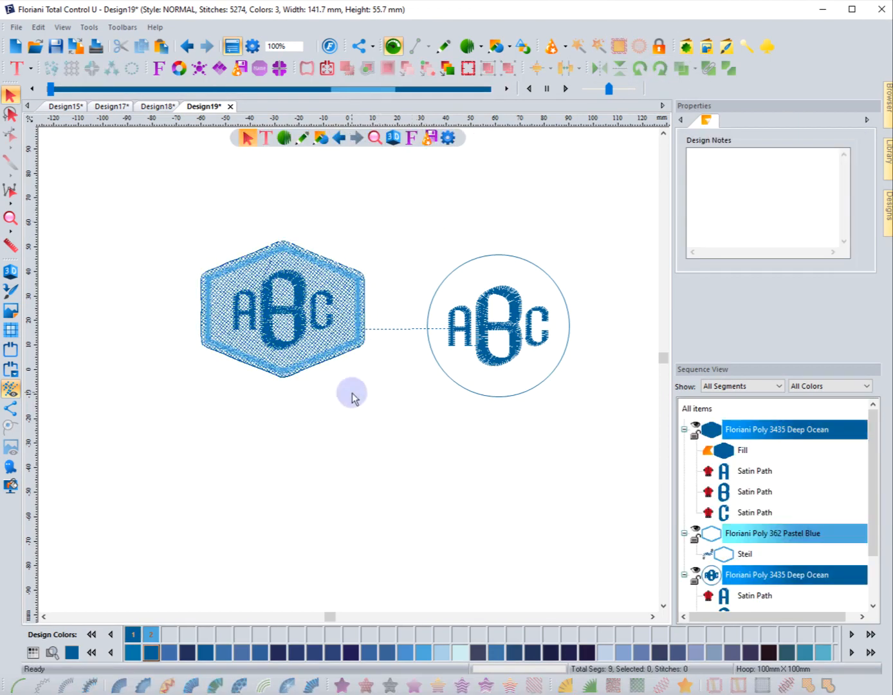
Simulate the hexagon monogram's stitch-out, examining the nap blocker fill, letters and border in sewing order
{"action": "left_click_drag", "start_coordinate": [51, 88], "coordinate": [227, 115]}
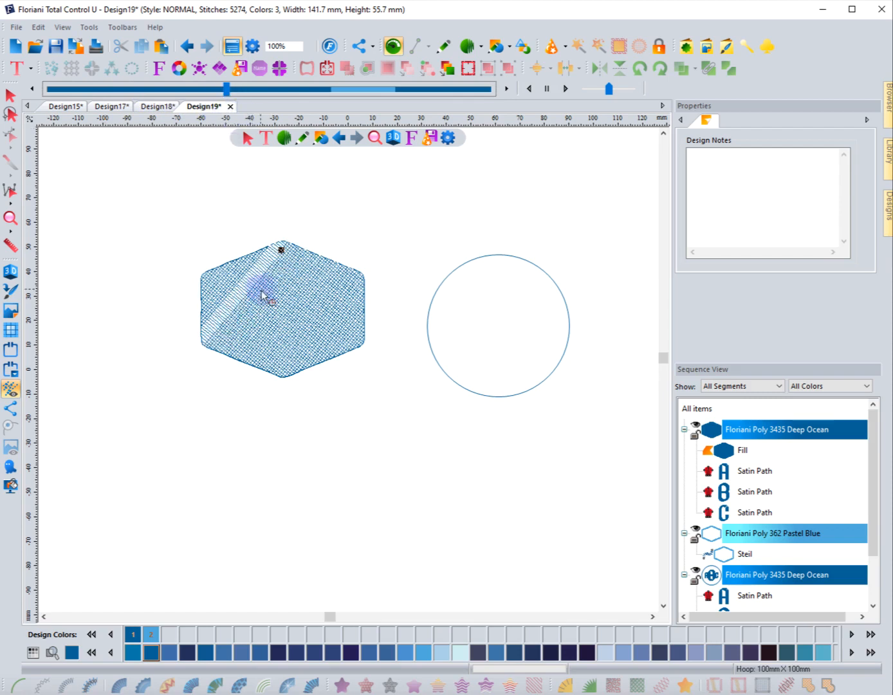
{"action": "left_click", "coordinate": [228, 90]}
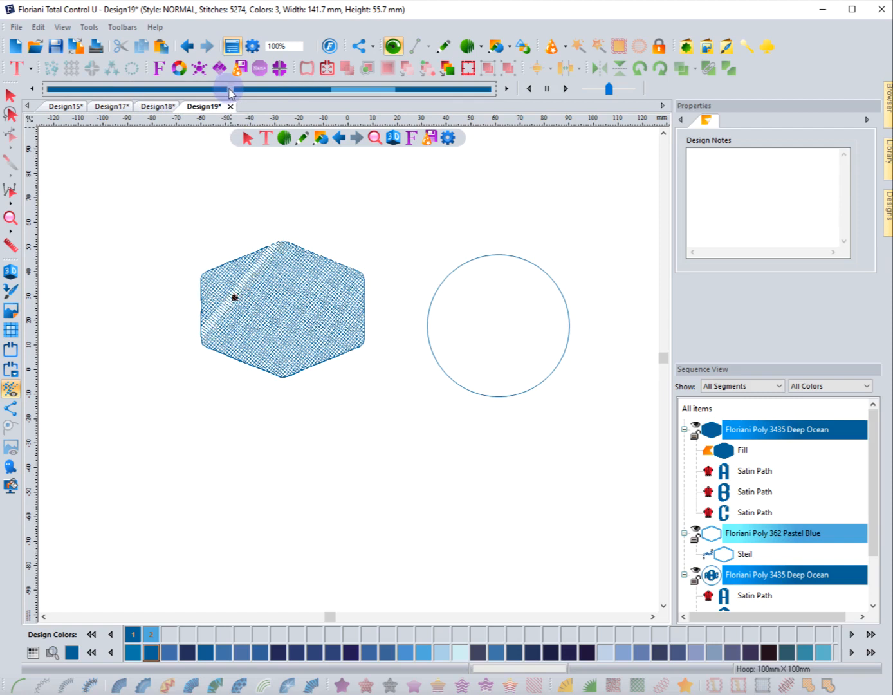
{"action": "left_click_drag", "start_coordinate": [238, 92], "coordinate": [410, 132]}
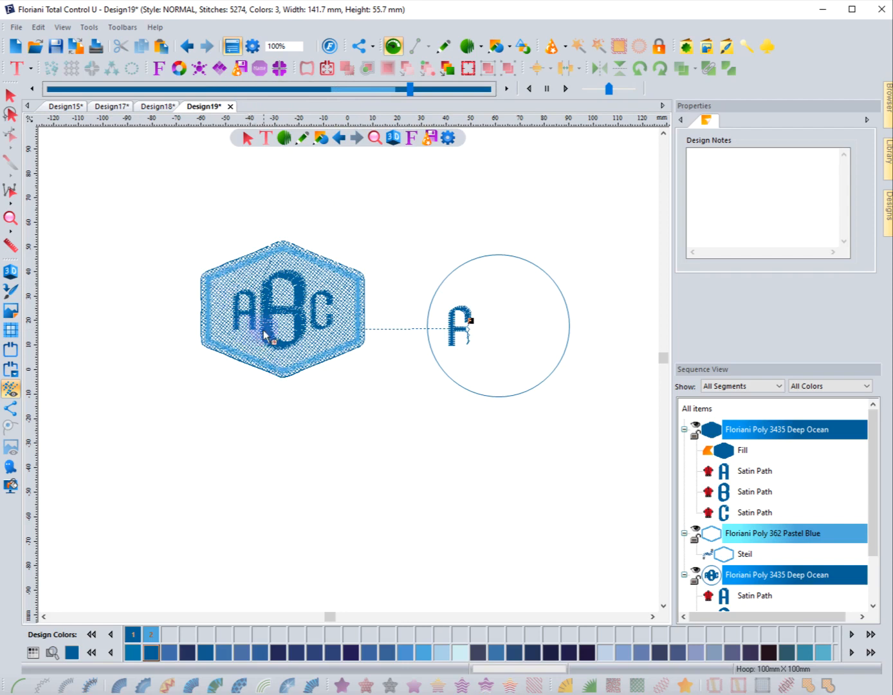
{"action": "left_click", "coordinate": [10, 95]}
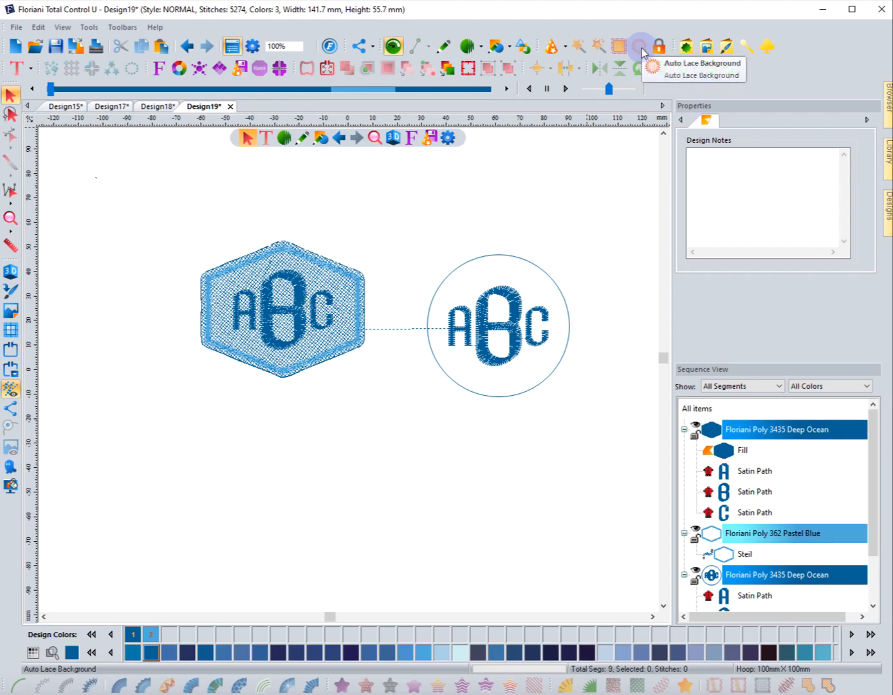
Convert the circle outline around the second ABC monogram to Steil and deselect it
{"action": "left_click", "coordinate": [507, 259]}
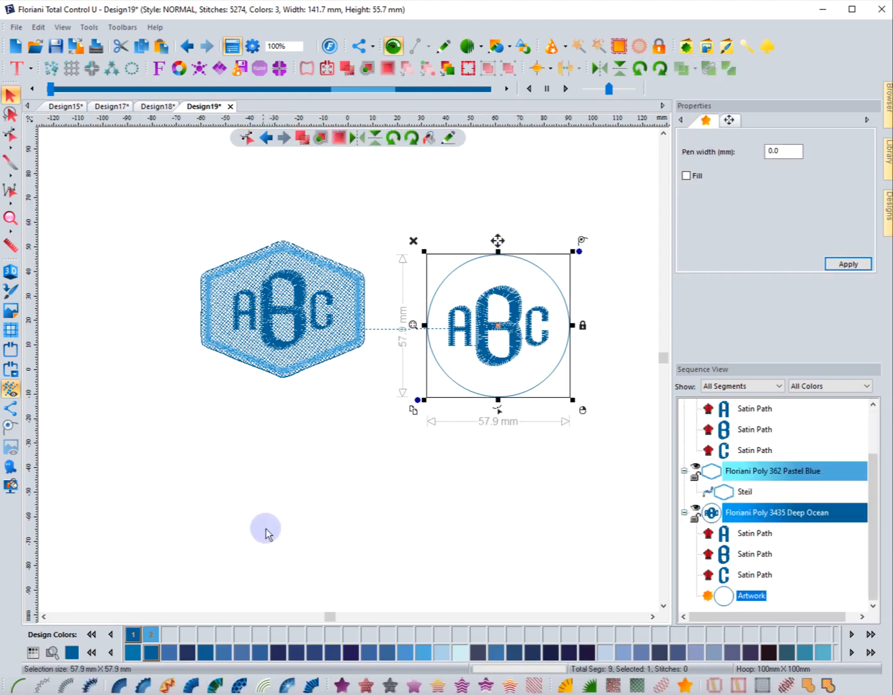
{"action": "left_click", "coordinate": [65, 683]}
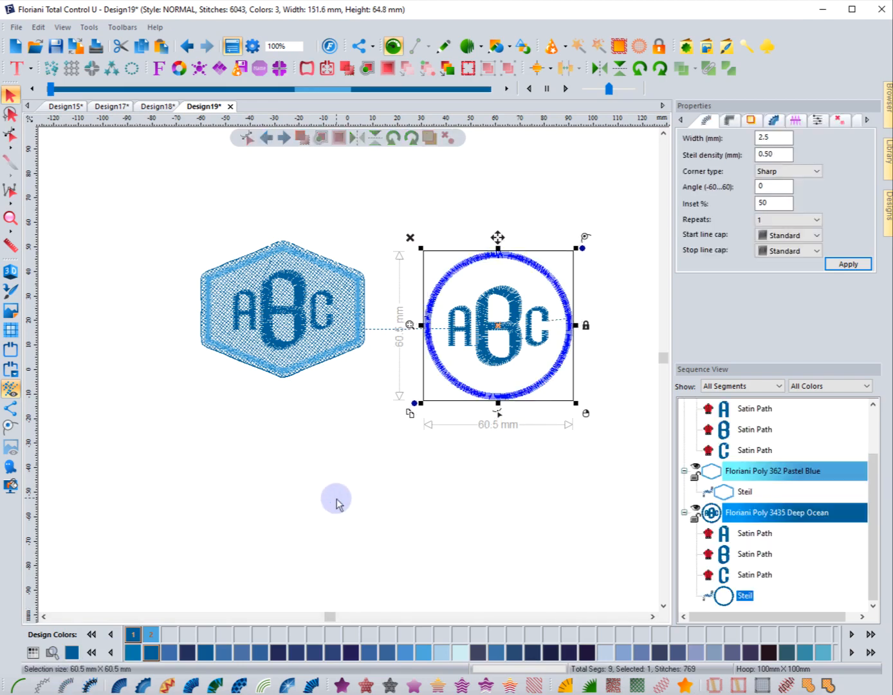
{"action": "left_click", "coordinate": [335, 501]}
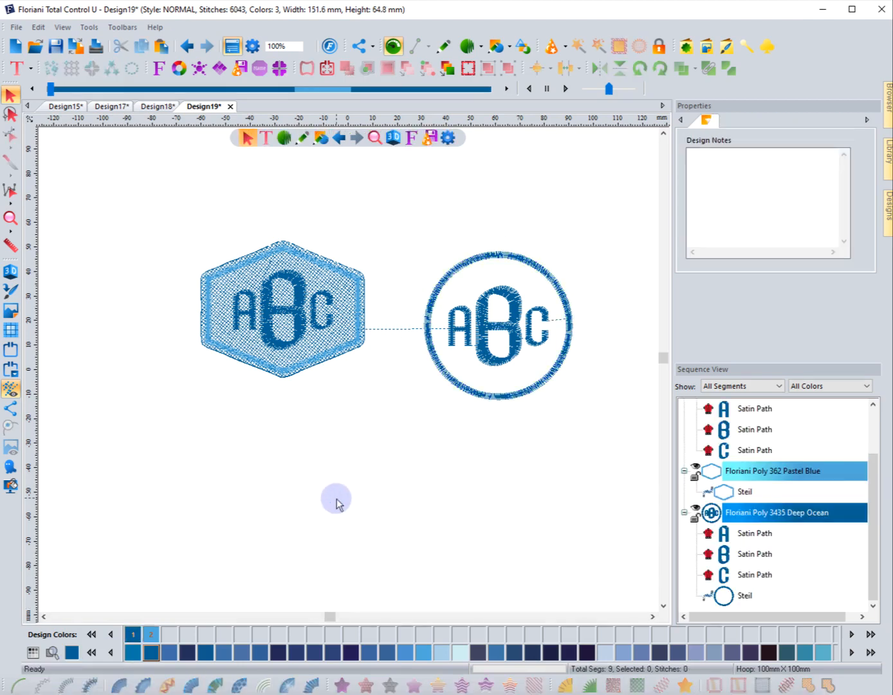
Convert the circle border around the second ABC monogram to a Mesh Fill with a curved crosshatch pattern in Floriani Poly 362 Pastel Blue
{"action": "left_click", "coordinate": [488, 395]}
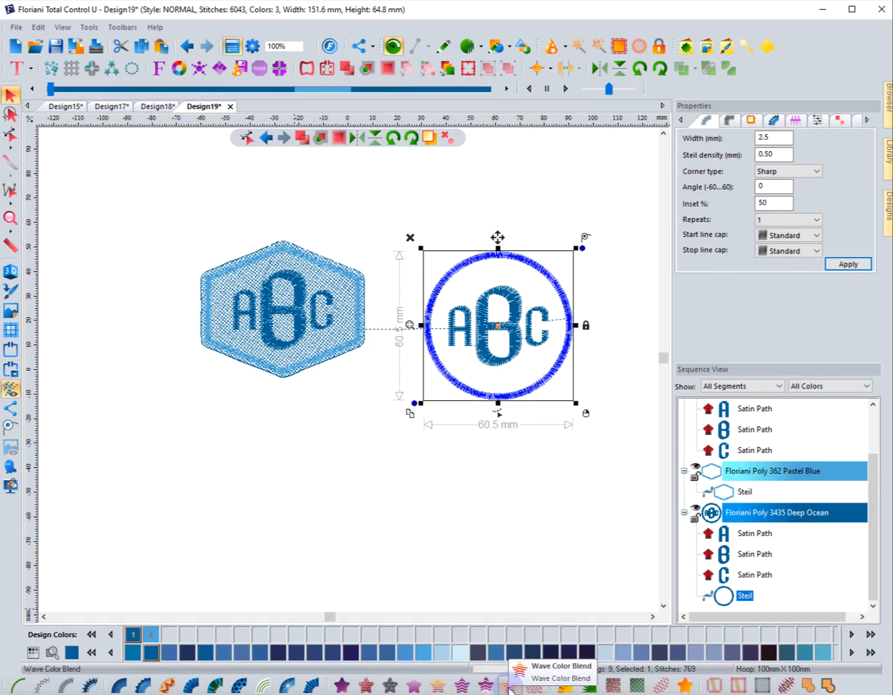
{"action": "left_click", "coordinate": [533, 683]}
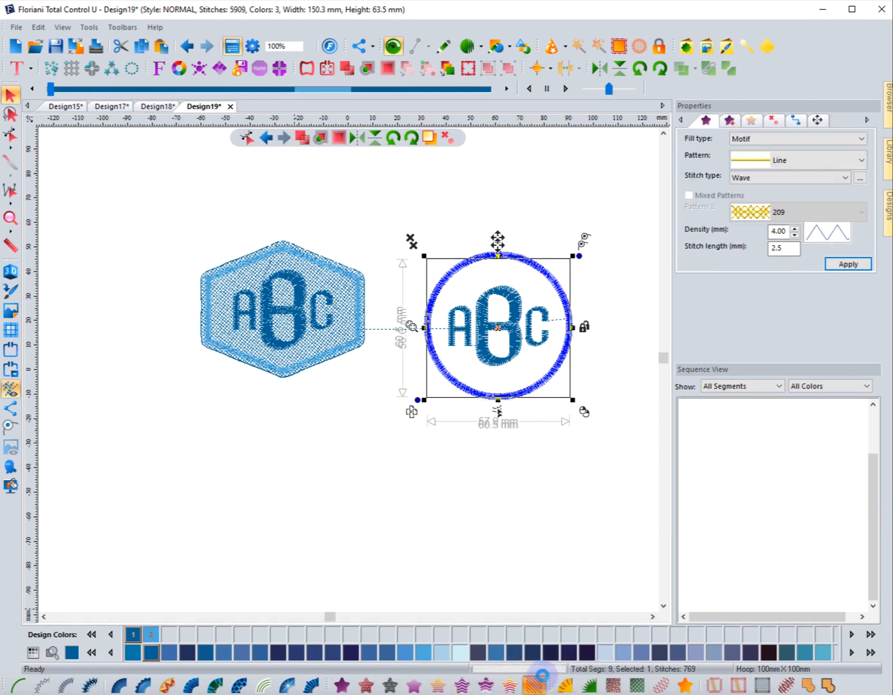
{"action": "left_click", "coordinate": [859, 178]}
{"action": "left_click", "coordinate": [460, 343]}
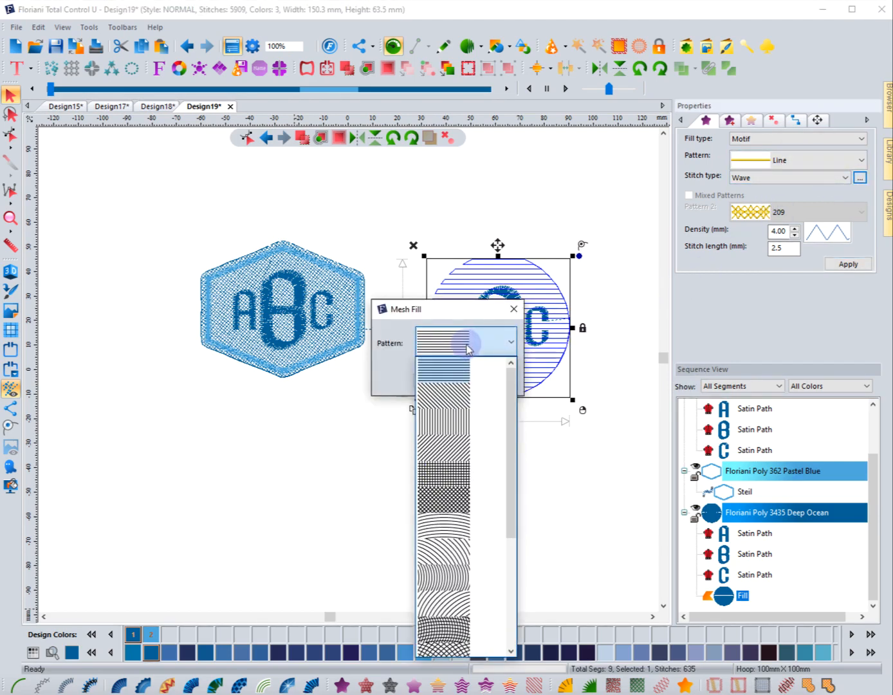
{"action": "scroll", "coordinate": [444, 579], "scroll_direction": "down", "scroll_amount": 2}
{"action": "left_click", "coordinate": [443, 583]}
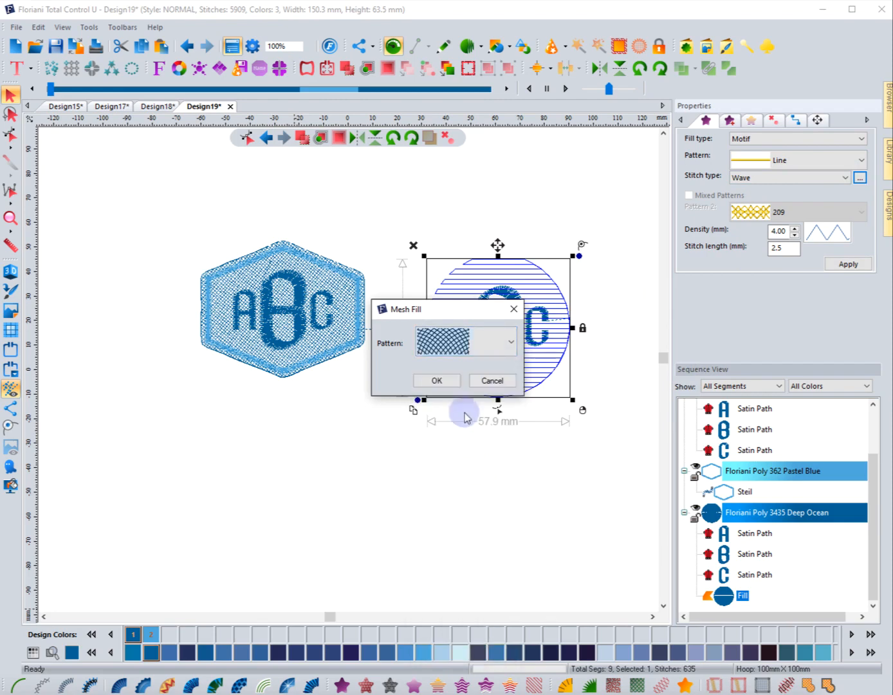
{"action": "left_click", "coordinate": [449, 380]}
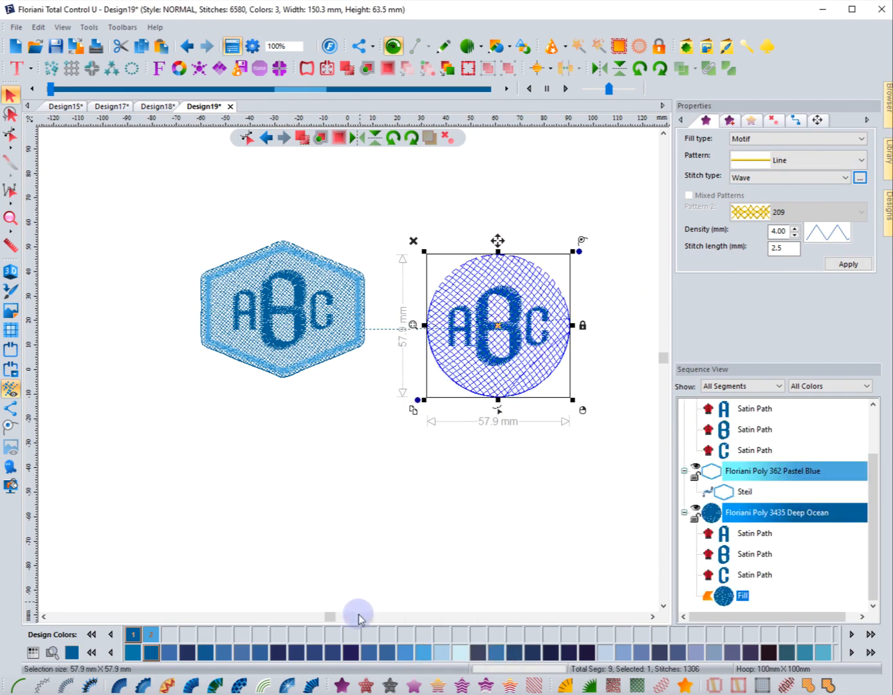
{"action": "left_click", "coordinate": [453, 488]}
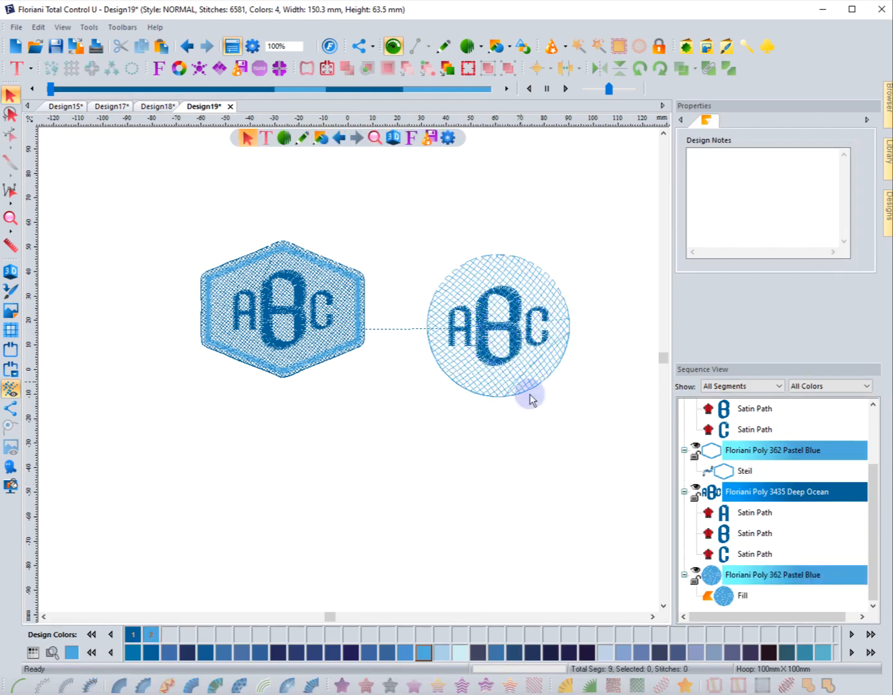
Move the second monogram's Deep Ocean lettering after the circle fill in the sewing sequence and show the design in 3D
{"action": "left_click", "coordinate": [725, 493]}
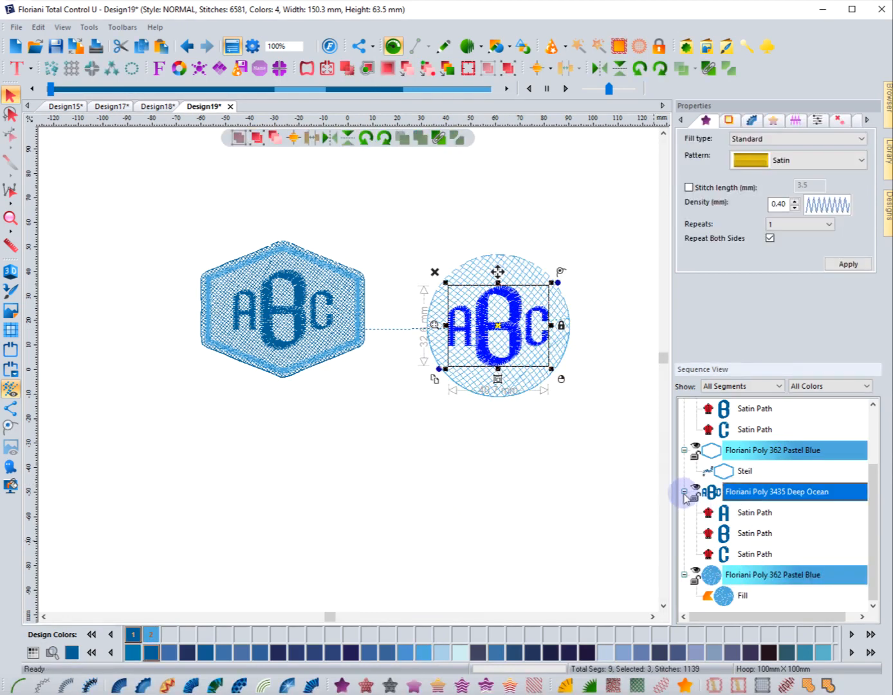
{"action": "left_click", "coordinate": [683, 492]}
{"action": "left_click", "coordinate": [683, 575]}
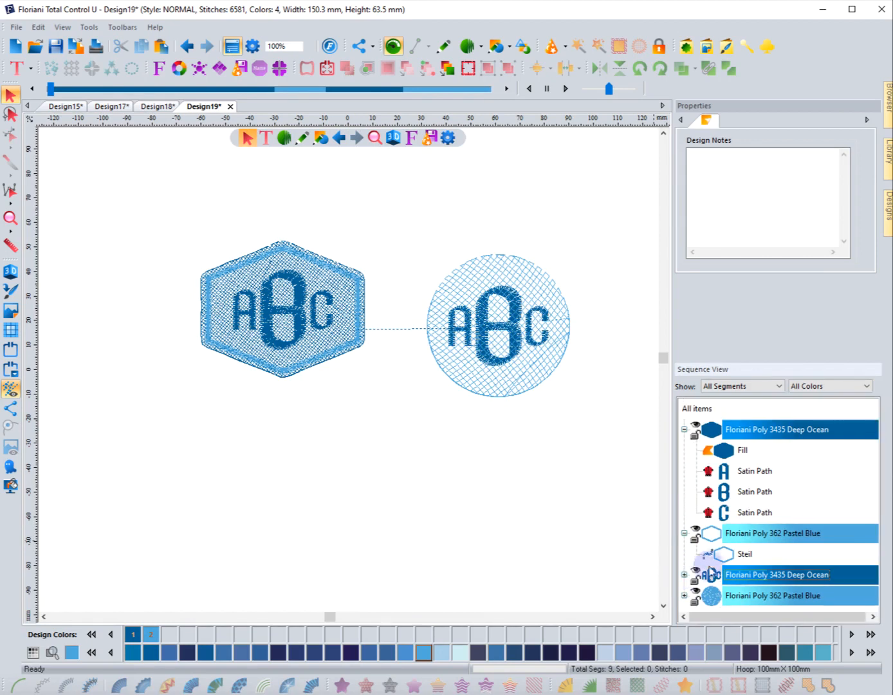
{"action": "left_click_drag", "start_coordinate": [728, 575], "coordinate": [729, 600]}
{"action": "left_click", "coordinate": [569, 499]}
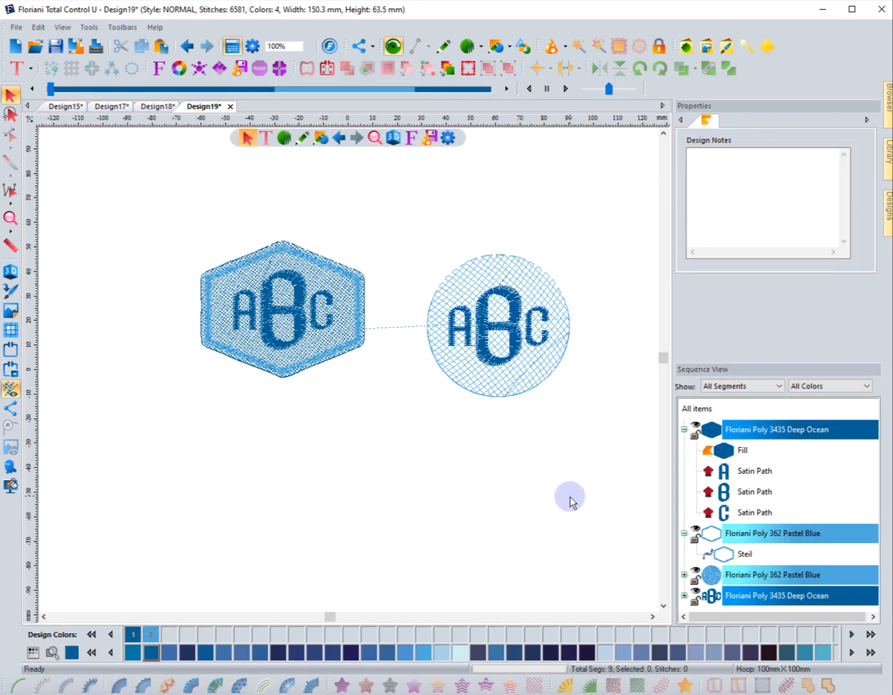
{"action": "left_click", "coordinate": [11, 270]}
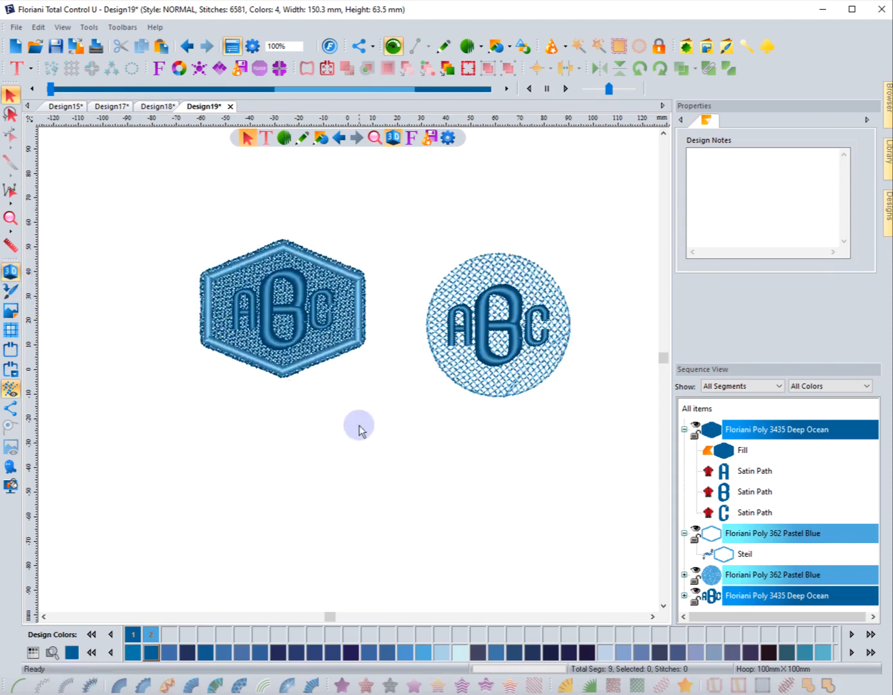
Add an Auto Lace Background to the whole circle monogram with an Outline Border and a 10.00 mm border offset
{"action": "left_click_drag", "start_coordinate": [396, 210], "coordinate": [605, 448]}
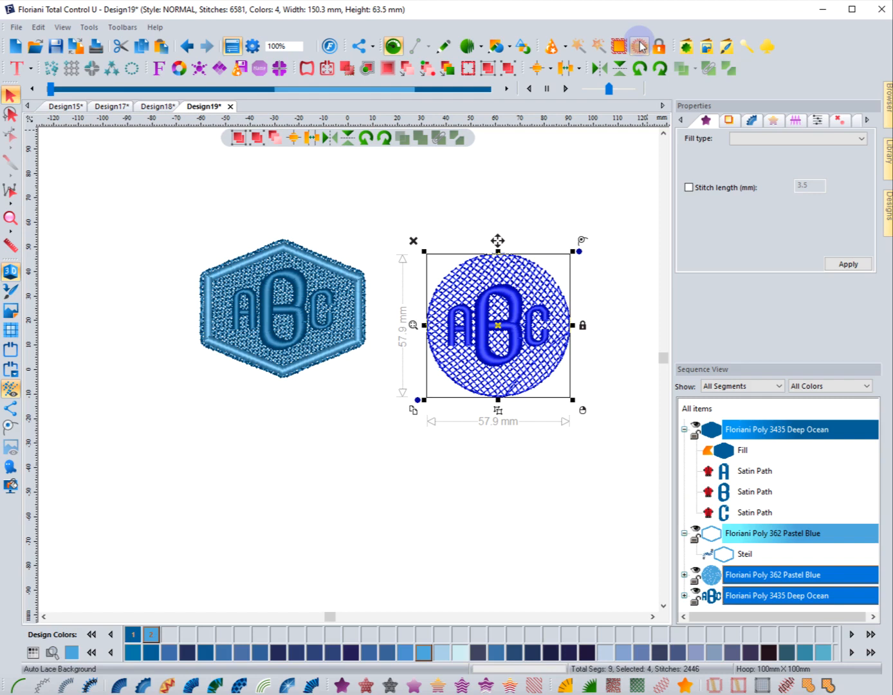
{"action": "left_click", "coordinate": [640, 46]}
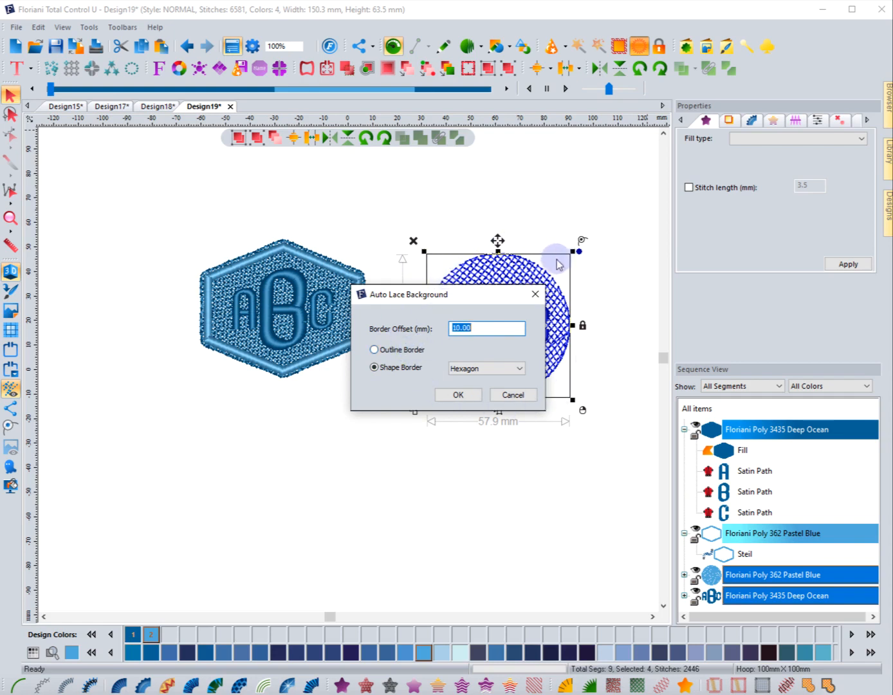
{"action": "left_click", "coordinate": [470, 369]}
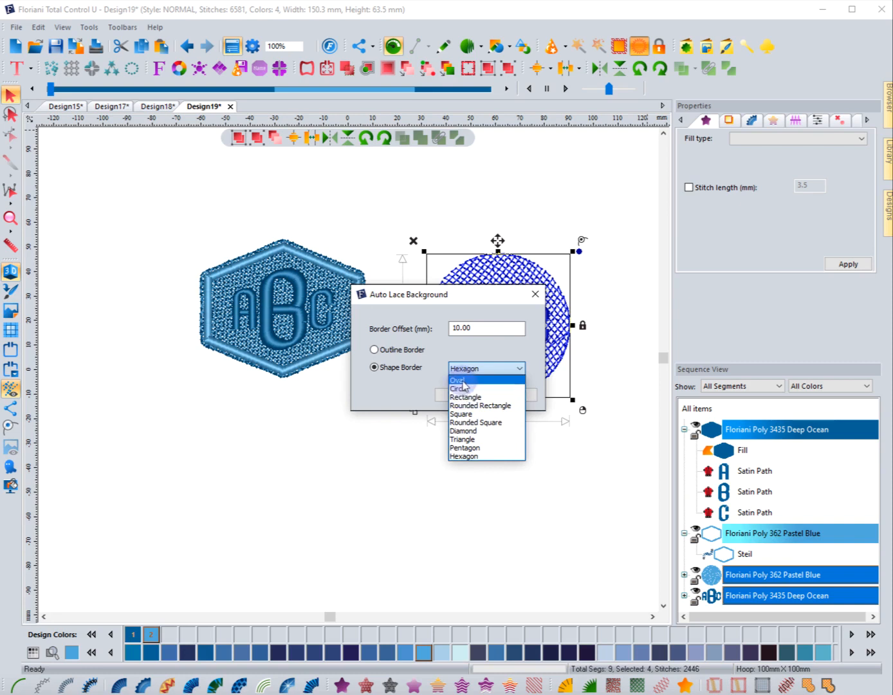
{"action": "left_click", "coordinate": [375, 351]}
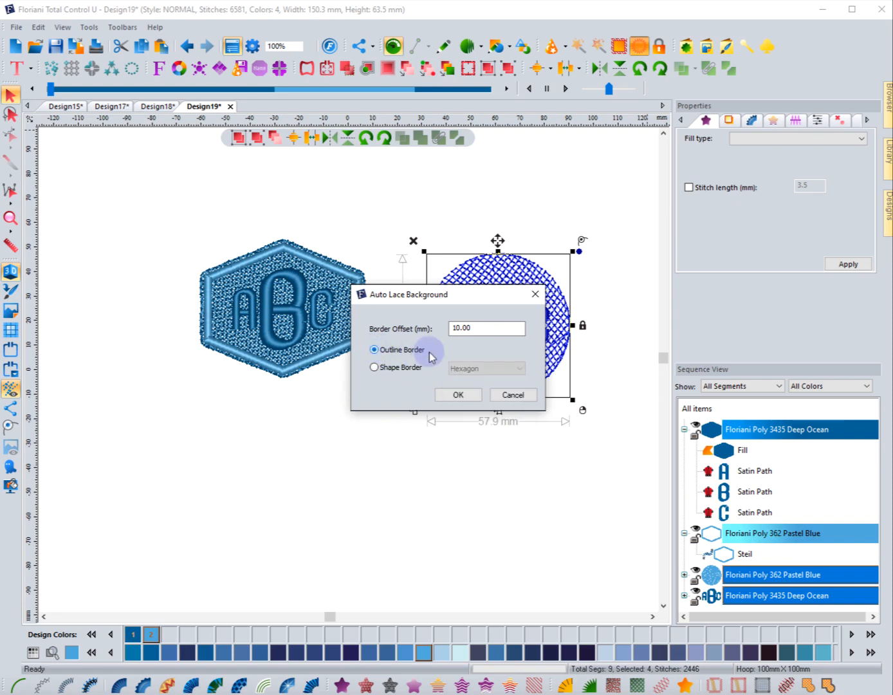
{"action": "left_click", "coordinate": [459, 394]}
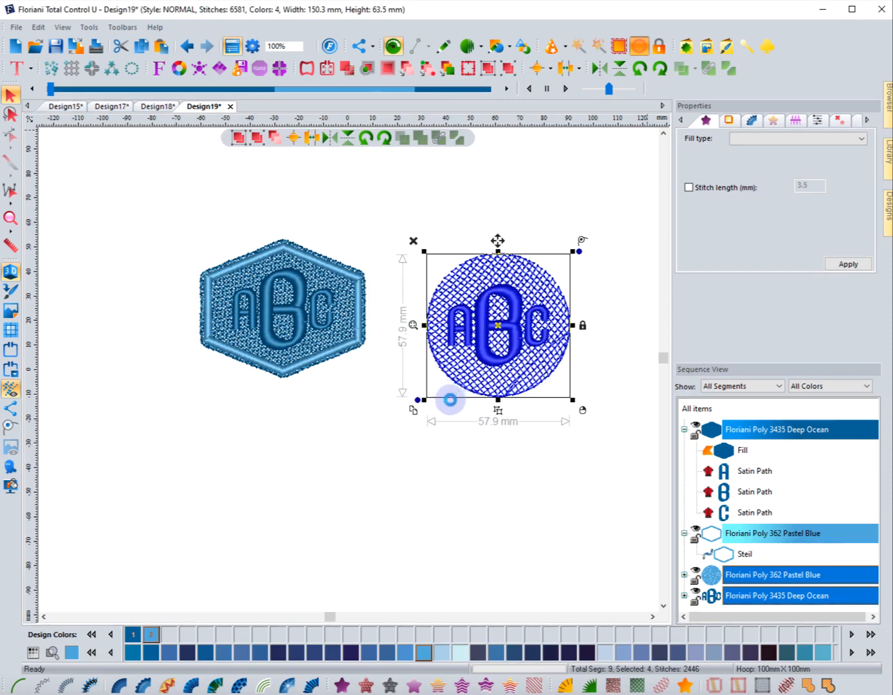
{"action": "left_click", "coordinate": [309, 471]}
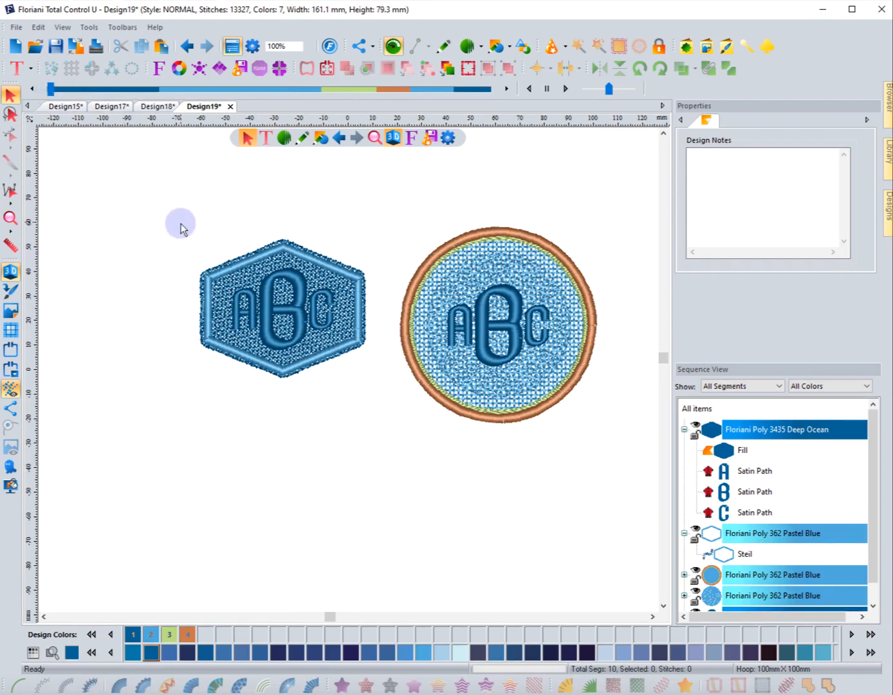
Simulate the circle monogram's stitch-out, examining the lace base, its border, the mesh fill and the start of the letters
{"action": "mouse_move", "coordinate": [50, 88]}
{"action": "left_mouse_down"}
{"action": "mouse_move", "coordinate": [232, 102]}
{"action": "mouse_move", "coordinate": [223, 104]}
{"action": "left_mouse_up"}
{"action": "left_click_drag", "start_coordinate": [234, 100], "coordinate": [364, 103]}
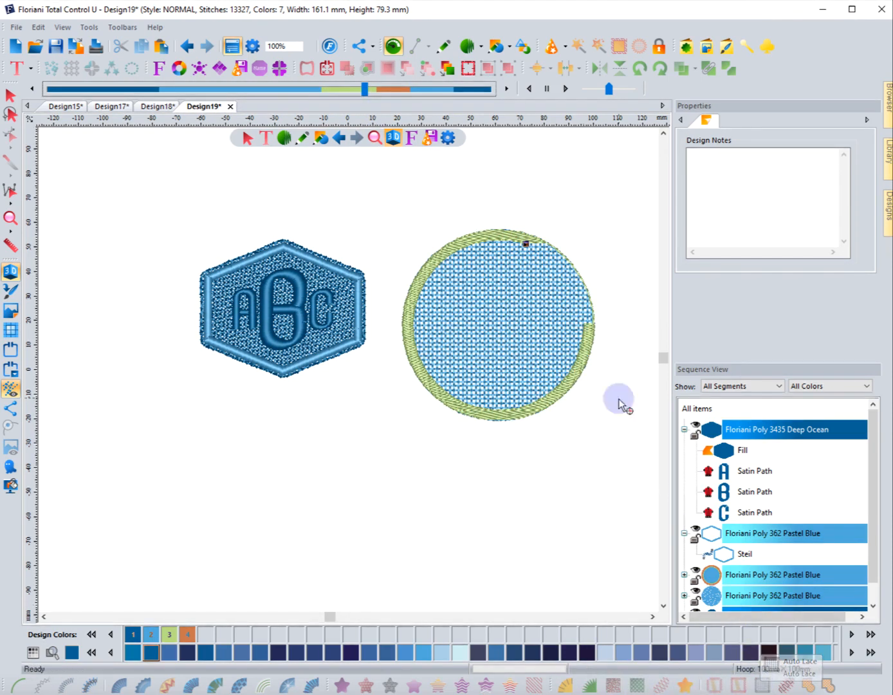
{"action": "left_click_drag", "start_coordinate": [366, 93], "coordinate": [410, 92]}
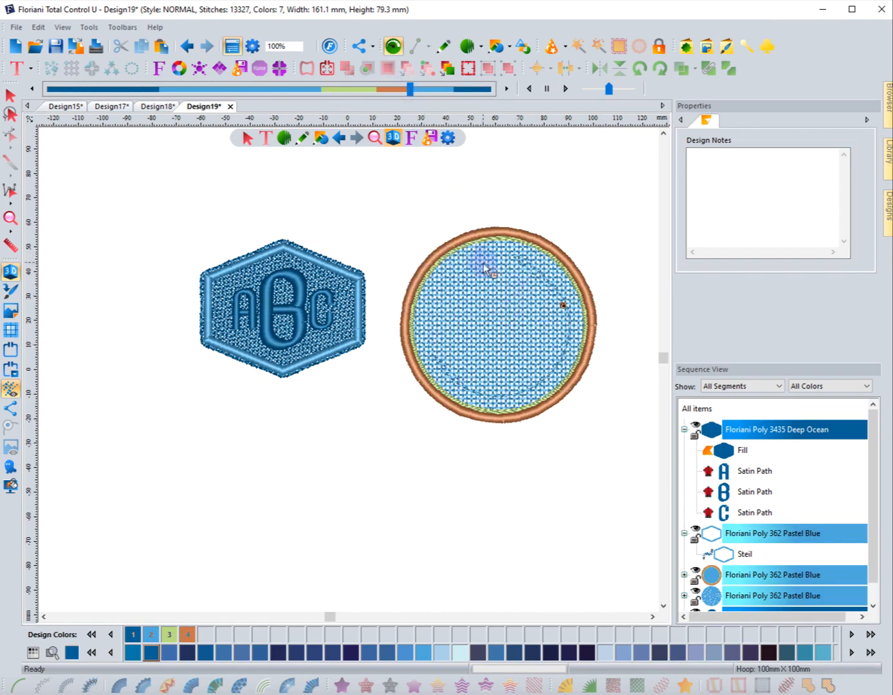
{"action": "left_click_drag", "start_coordinate": [416, 94], "coordinate": [455, 94]}
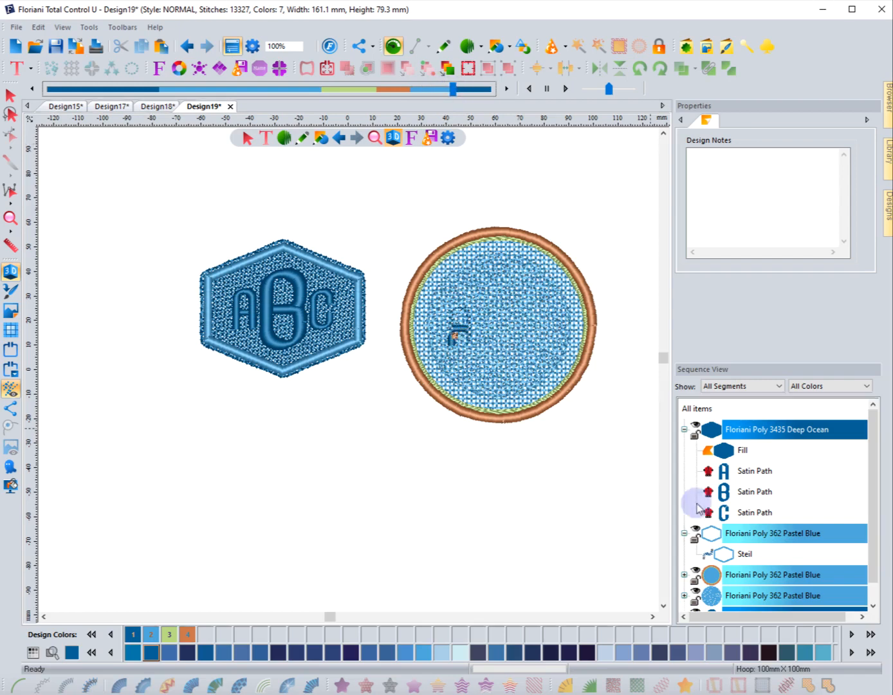
Recolor the circle monogram's inner mesh fill to Floriani Poly 228 Cape Green and simulate the design's stitch-out
{"action": "scroll", "coordinate": [739, 559], "scroll_direction": "down", "scroll_amount": 1}
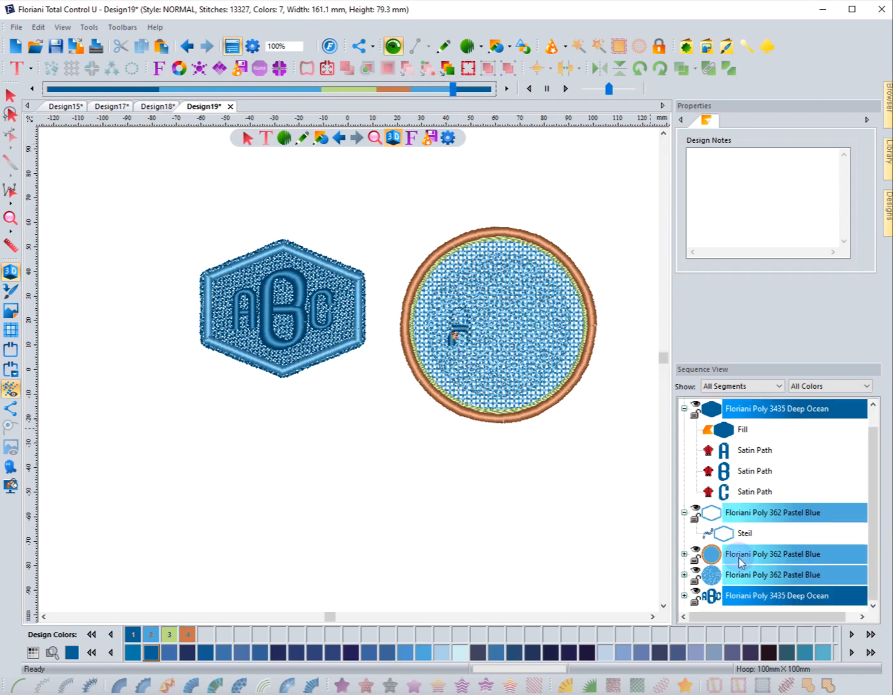
{"action": "left_click", "coordinate": [737, 577]}
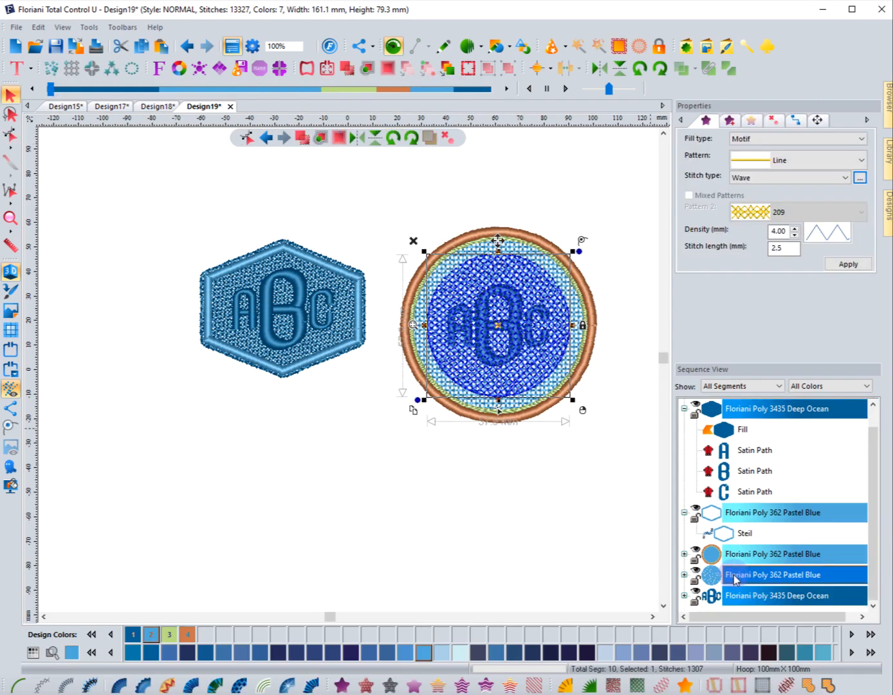
{"action": "left_click", "coordinate": [170, 634]}
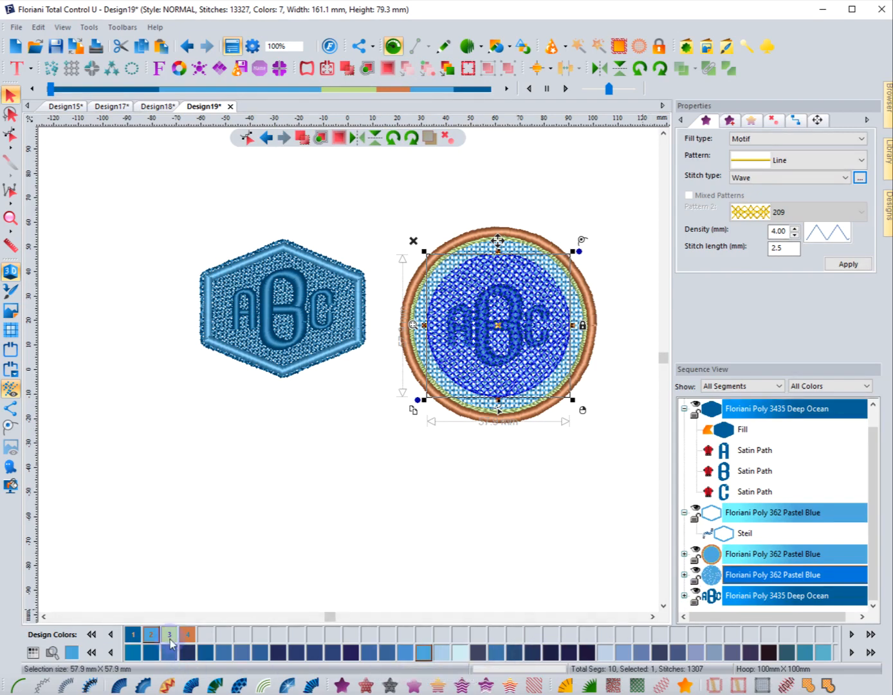
{"action": "left_click", "coordinate": [294, 512]}
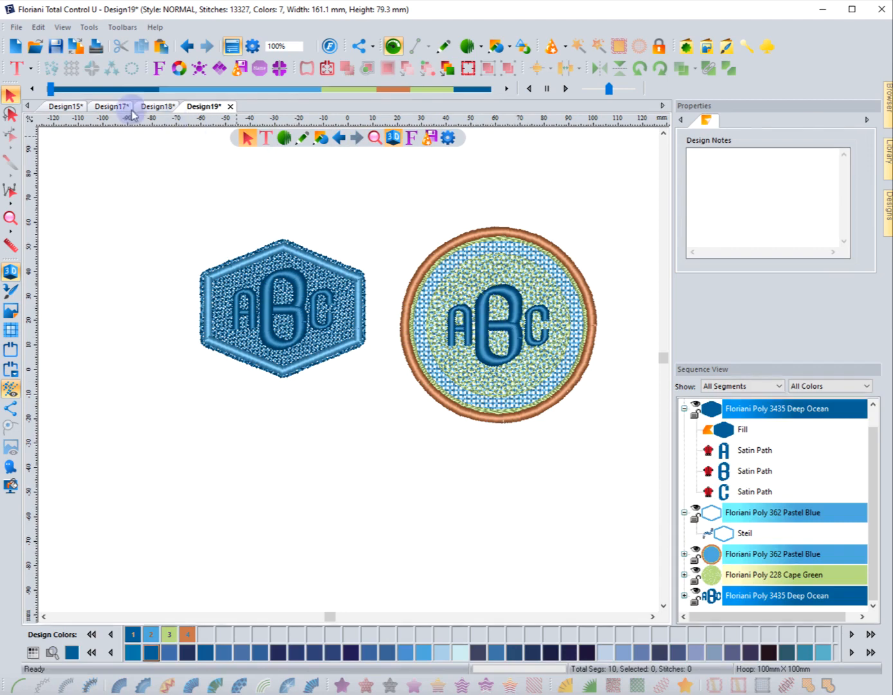
{"action": "left_click_drag", "start_coordinate": [45, 88], "coordinate": [501, 109]}
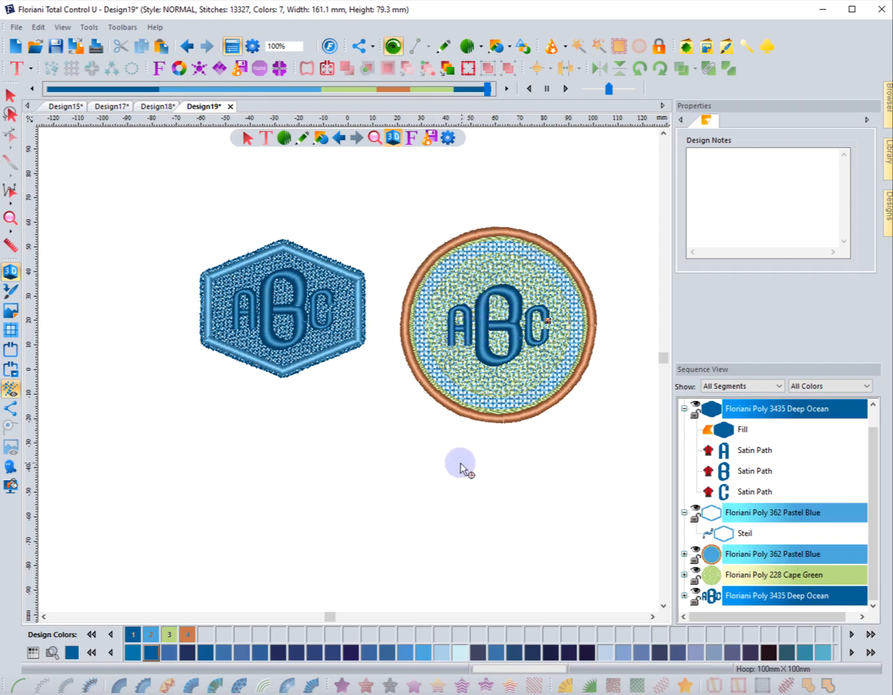
{"action": "left_click", "coordinate": [9, 94]}
Delete the nap blocker fill behind the hexagon monogram
{"action": "left_click", "coordinate": [728, 436]}
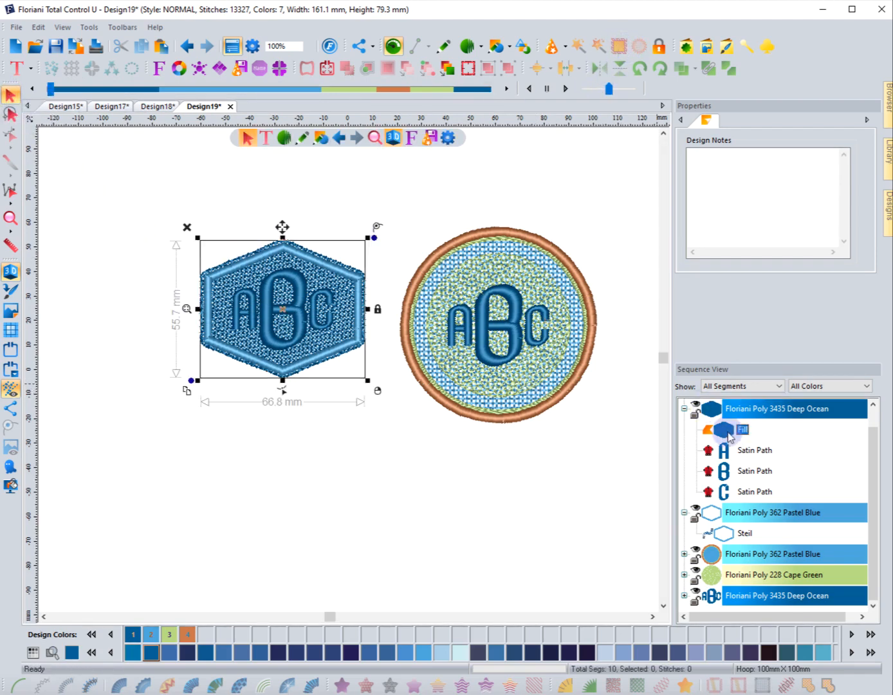
{"action": "left_click", "coordinate": [196, 250]}
{"action": "left_click", "coordinate": [187, 229]}
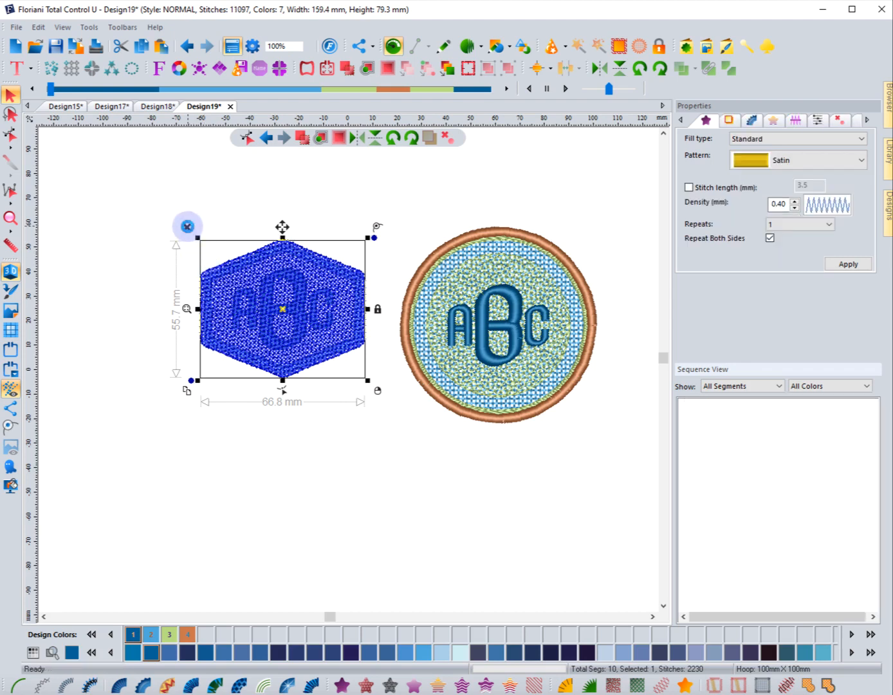
Add an Auto Lace Background to the hexagon monogram and its border, using an Oval shape border with a 10.00 mm offset
{"action": "left_click", "coordinate": [142, 281]}
{"action": "left_click_drag", "start_coordinate": [158, 213], "coordinate": [399, 421]}
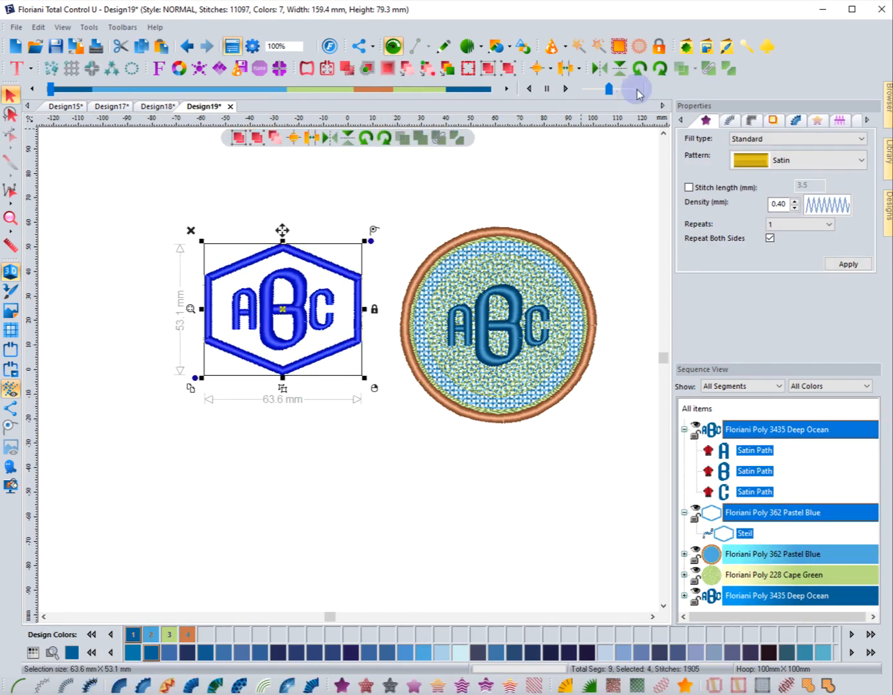
{"action": "left_click", "coordinate": [638, 47]}
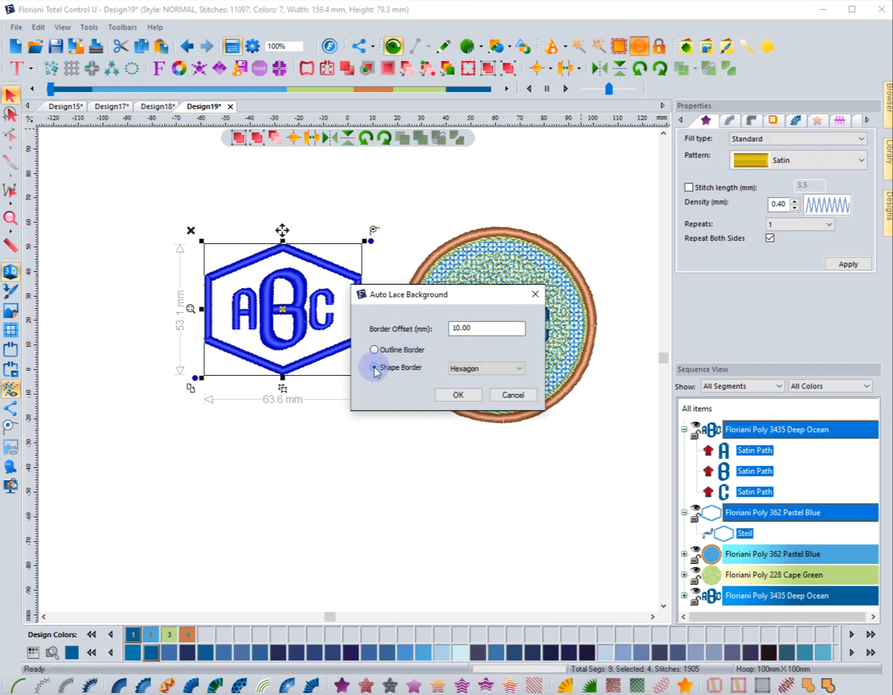
{"action": "left_click", "coordinate": [458, 370]}
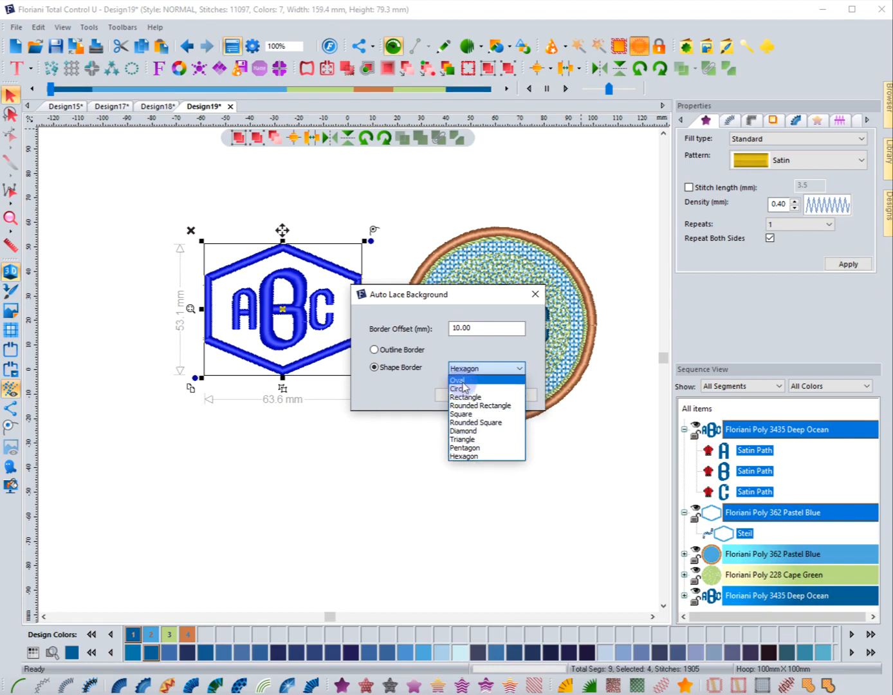
{"action": "left_click", "coordinate": [463, 382]}
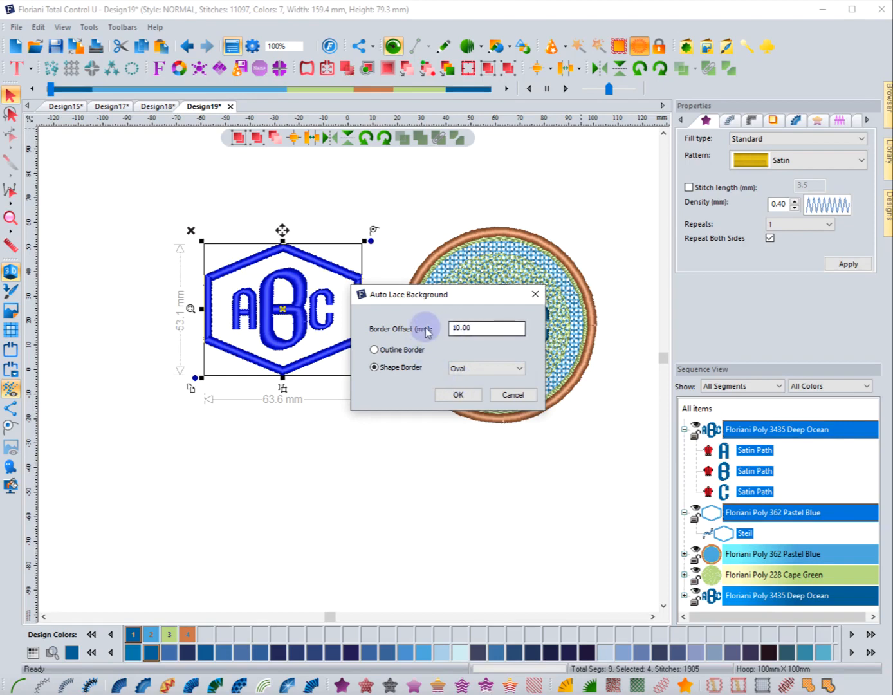
{"action": "left_click", "coordinate": [459, 395]}
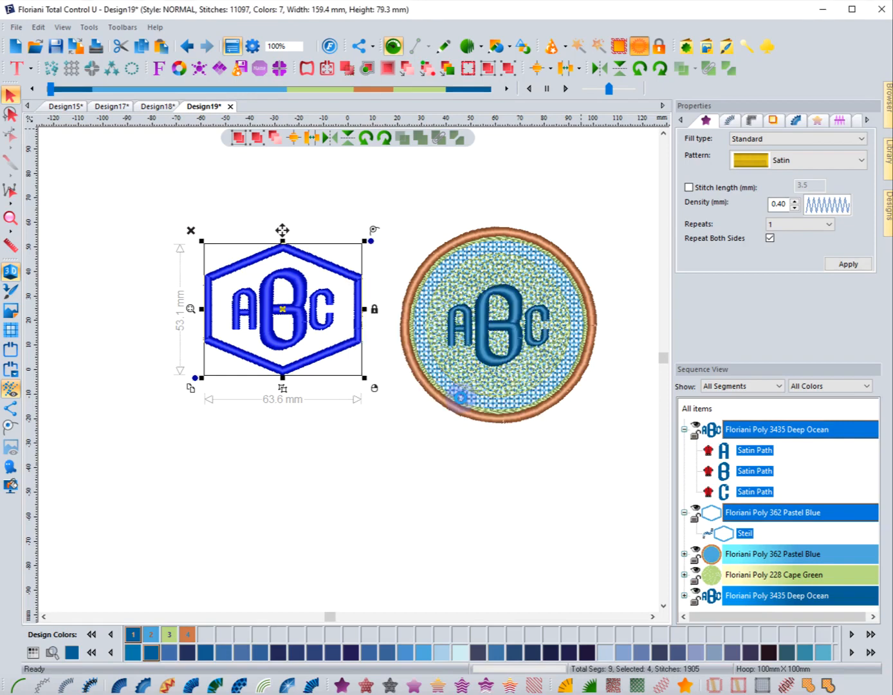
{"action": "left_click", "coordinate": [365, 497]}
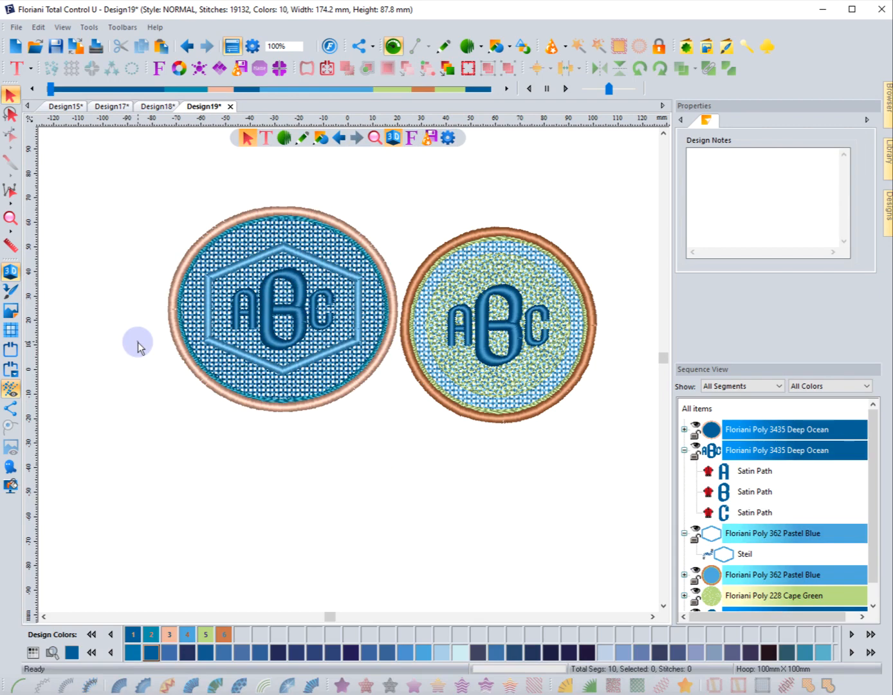
Examine the Lace Base settings of the circle monogram's lace background, including stitch length, style and spacing
{"action": "left_click", "coordinate": [467, 414]}
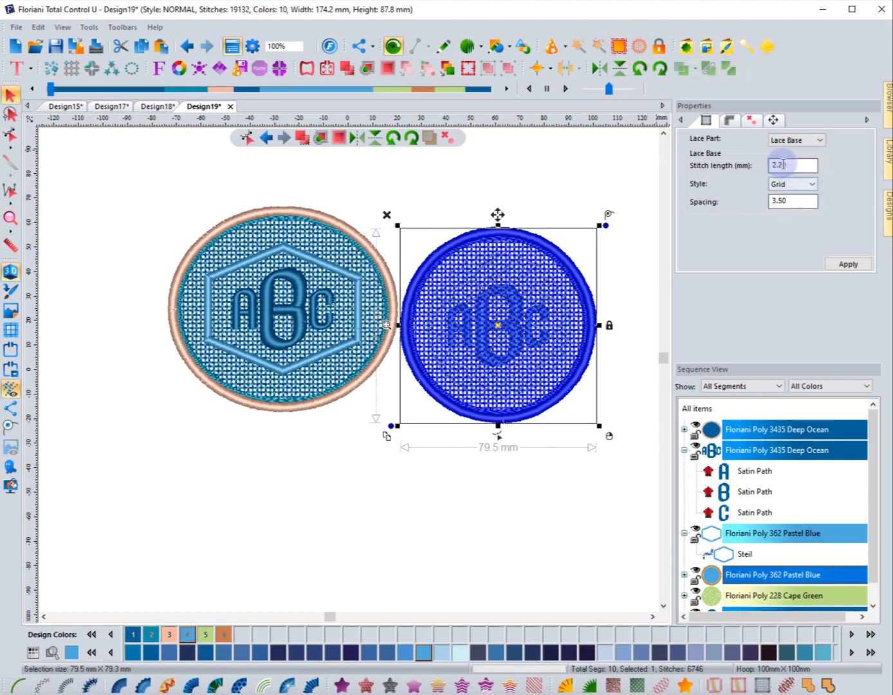
{"action": "left_click", "coordinate": [303, 472]}
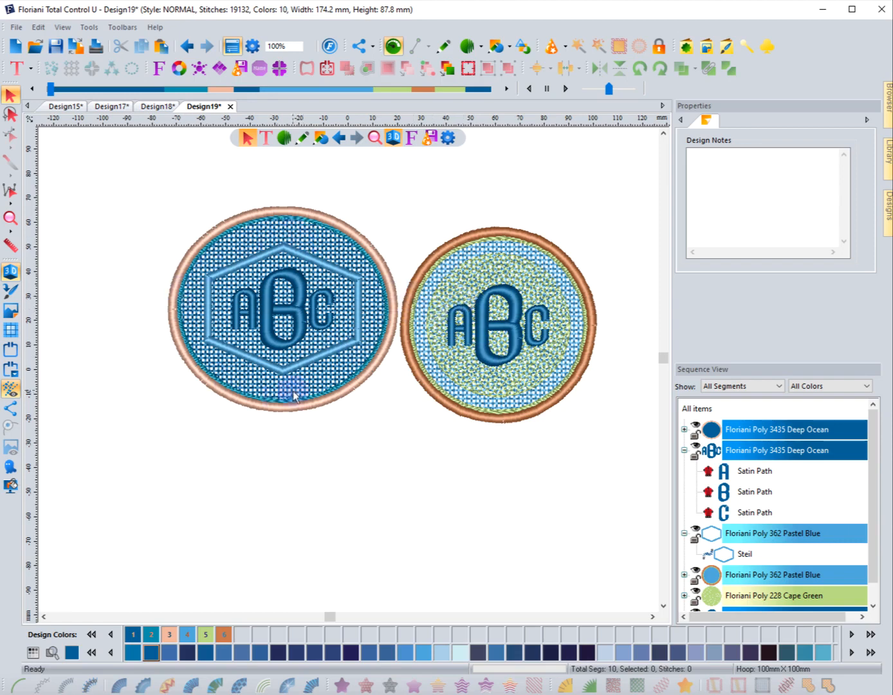
Delete the oval lace background and apply an Auto Nap Blocker to the hexagon monogram and its border
{"action": "left_click", "coordinate": [369, 239]}
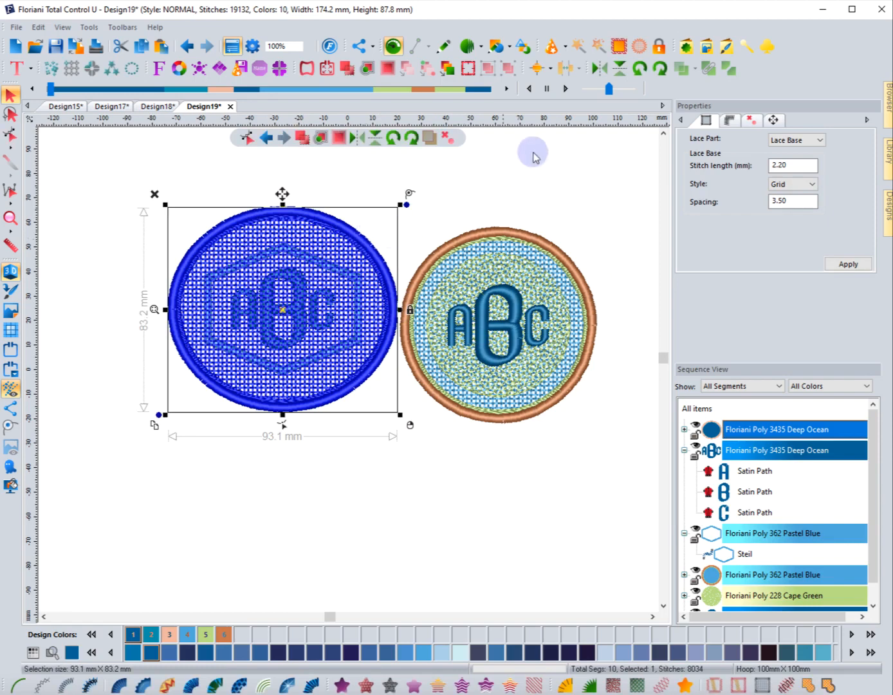
{"action": "left_click", "coordinate": [155, 194]}
{"action": "left_click_drag", "start_coordinate": [164, 226], "coordinate": [403, 424]}
{"action": "left_click", "coordinate": [618, 46]}
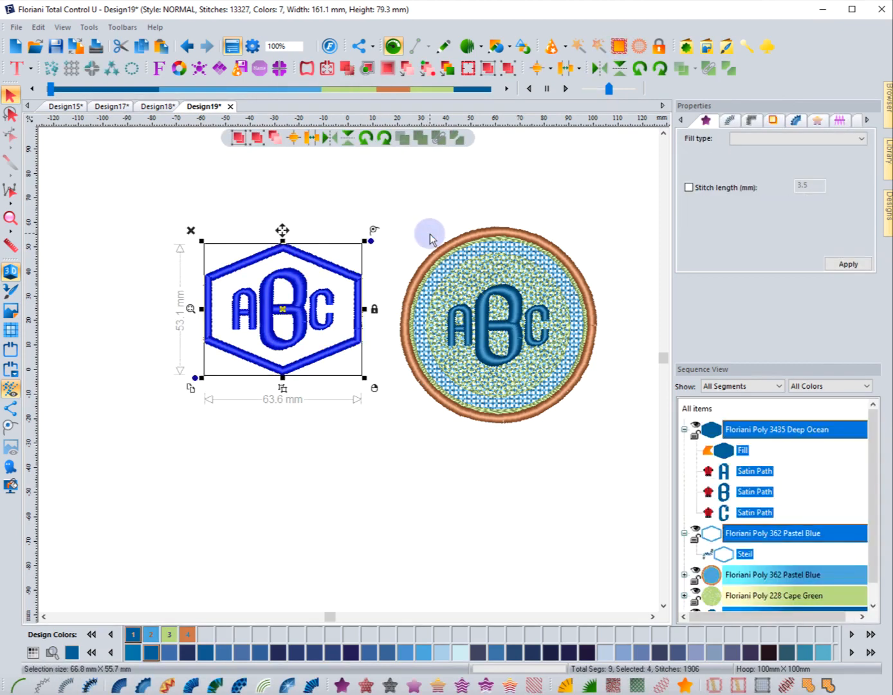
{"action": "left_click", "coordinate": [252, 447]}
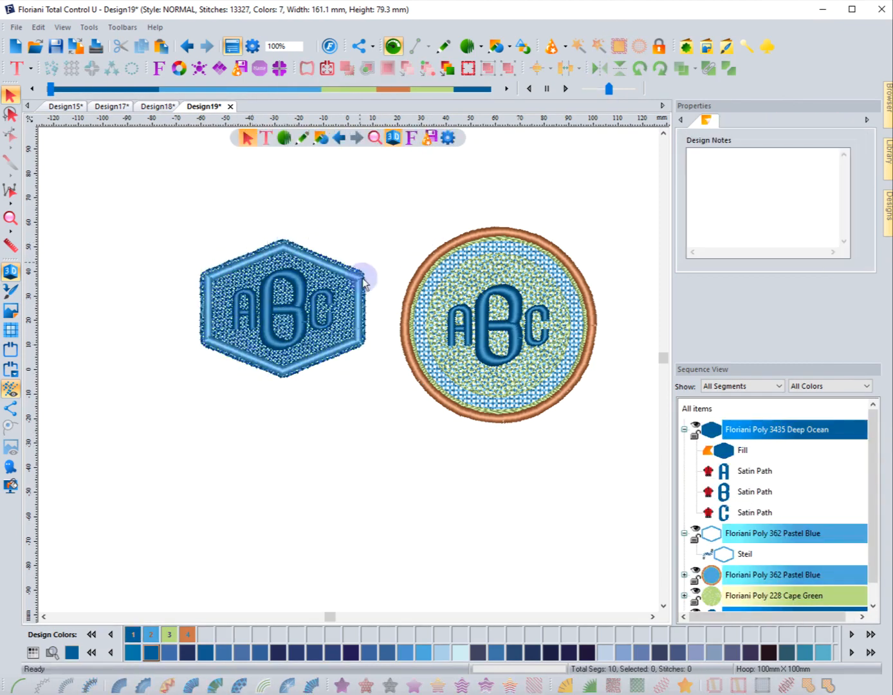